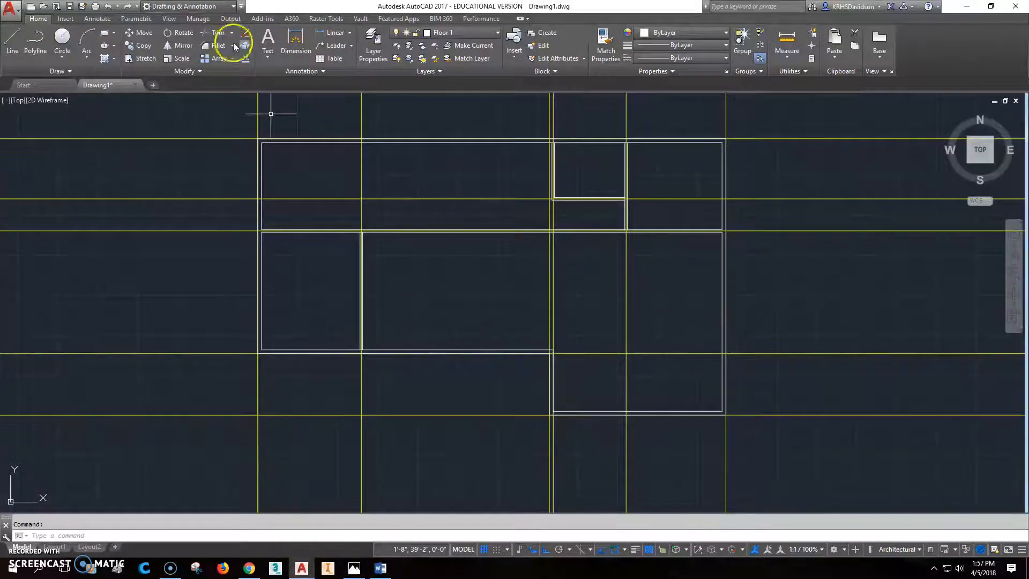
Offset the vertical construction line through the existing lower interior wall 4' to the right
{"action": "left_click", "coordinate": [246, 58]}
{"action": "type", "text": "4"}
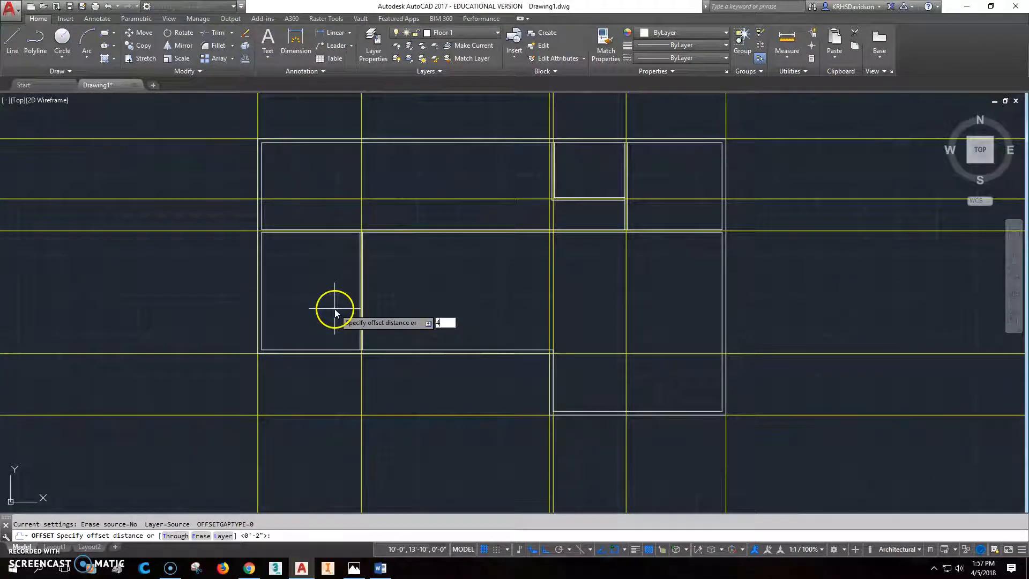
{"action": "type", "text": "'"}
{"action": "key", "text": "Return"}
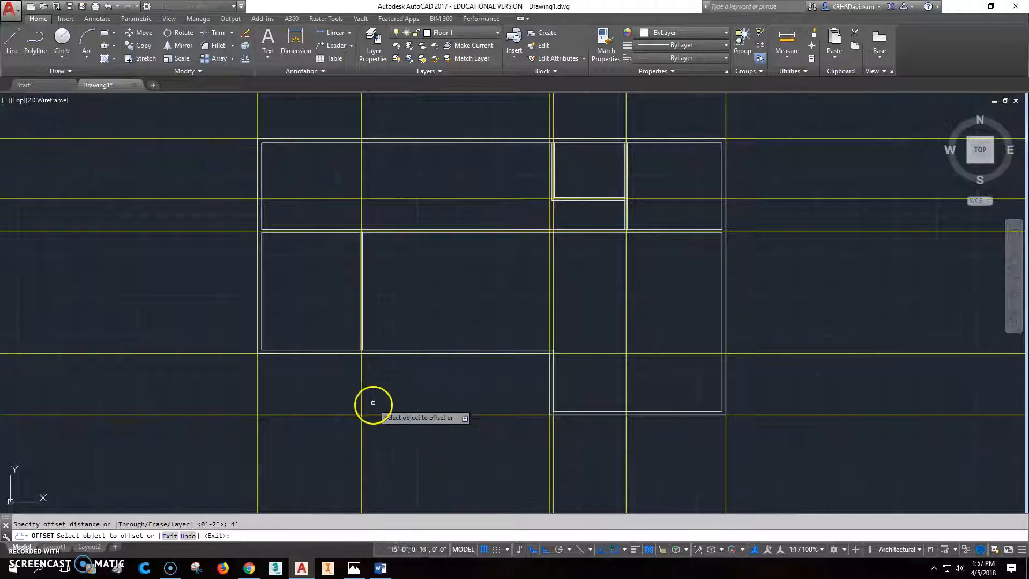
{"action": "left_click", "coordinate": [361, 391]}
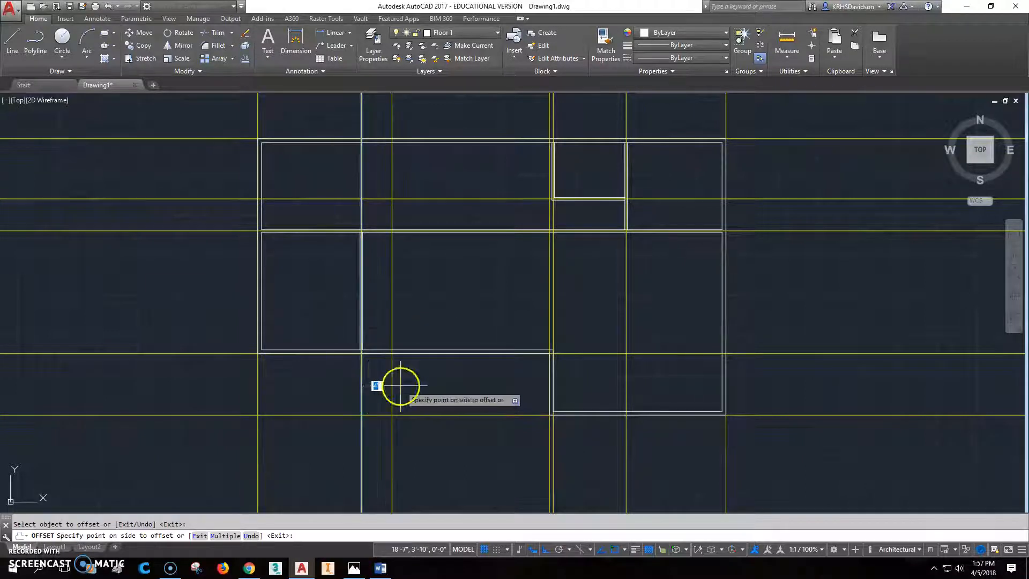
{"action": "scroll", "coordinate": [391, 363], "scroll_direction": "up", "scroll_amount": 4}
{"action": "key", "text": "Escape"}
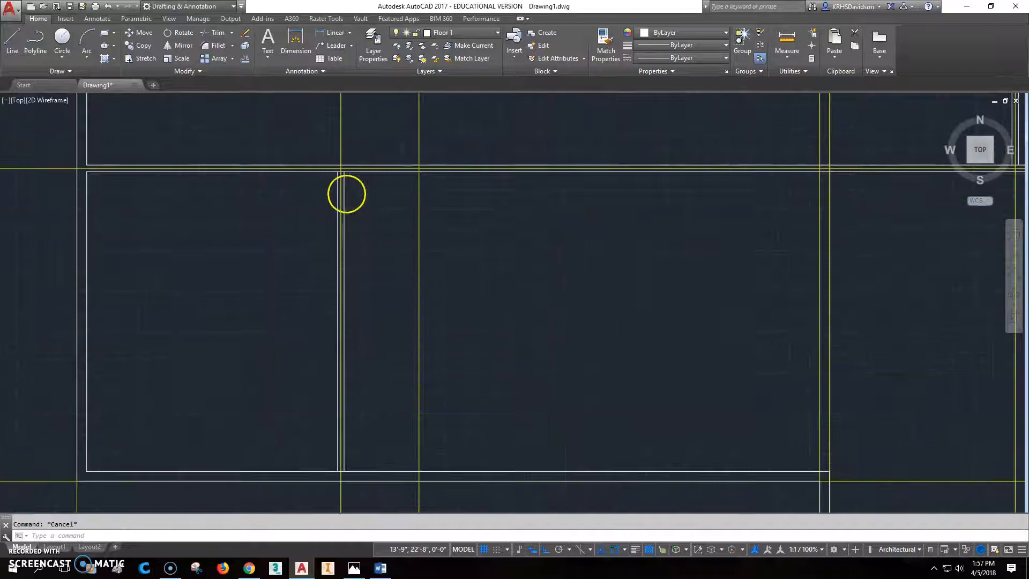
Copy the lower interior wall's two lines from its construction line onto the new one 4' to the right
{"action": "scroll", "coordinate": [347, 193], "scroll_direction": "up", "scroll_amount": 2}
{"action": "left_click", "coordinate": [140, 45]}
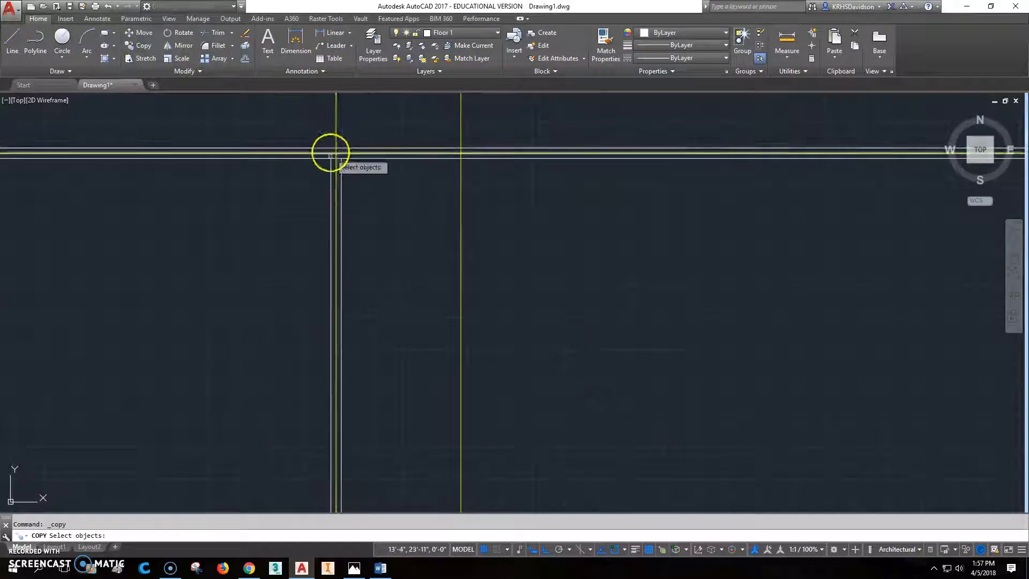
{"action": "left_click", "coordinate": [338, 163]}
{"action": "key", "text": "Return"}
{"action": "left_click", "coordinate": [339, 141]}
{"action": "key", "text": "Escape"}
{"action": "scroll", "coordinate": [559, 219], "scroll_direction": "down", "scroll_amount": 5}
{"action": "scroll", "coordinate": [506, 227], "scroll_direction": "up", "scroll_amount": 2}
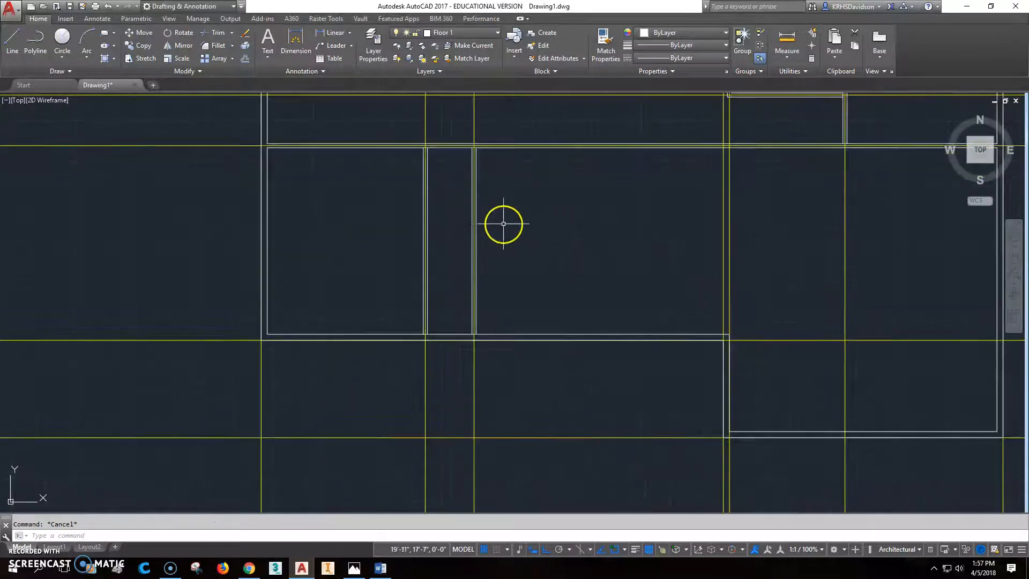
Consult the floor plan image in Photos and, back in AutoCAD, offset the second lower wall's construction line 3'6" to the right
{"action": "left_click", "coordinate": [354, 569]}
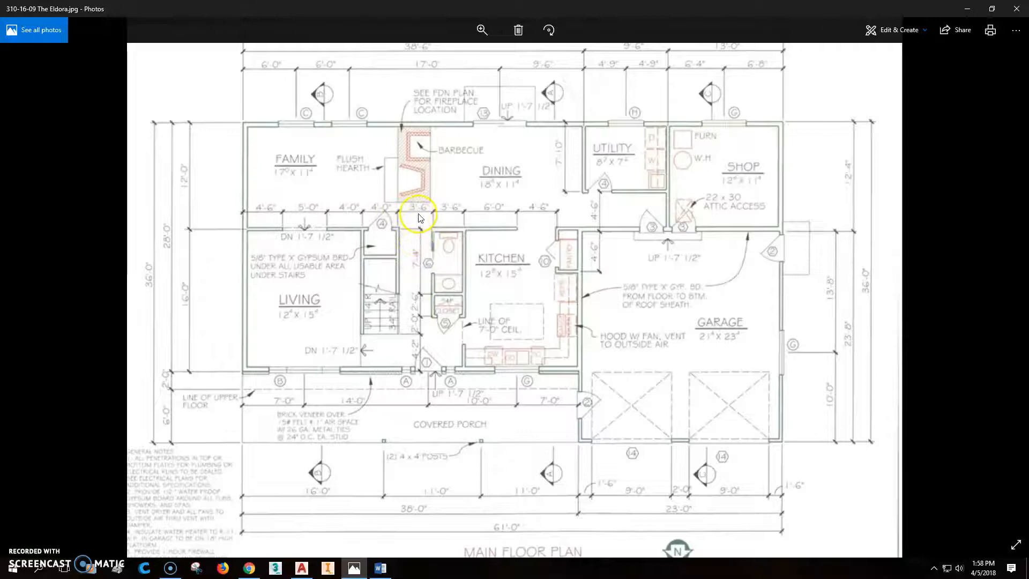
{"action": "left_click", "coordinate": [301, 569]}
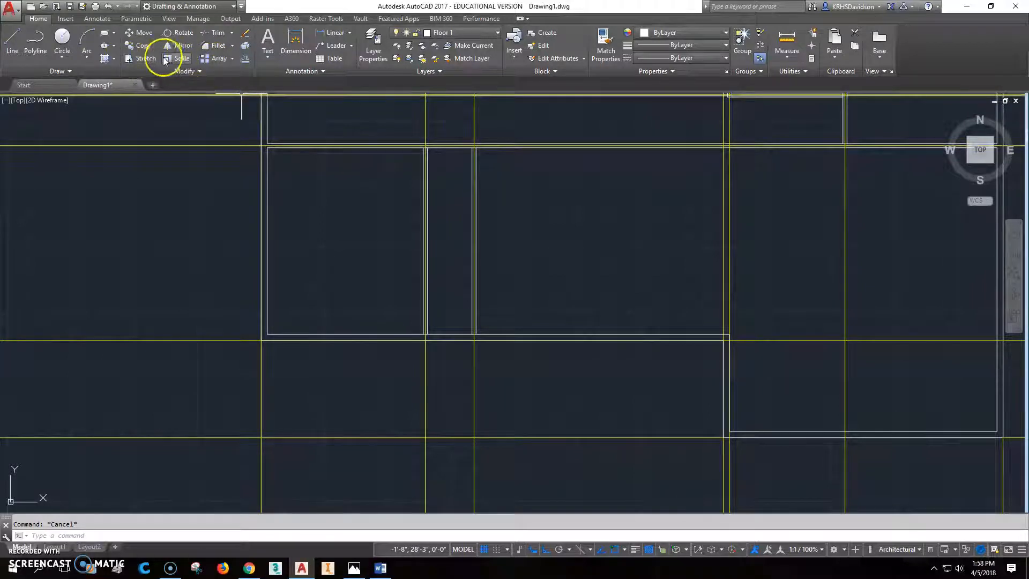
{"action": "left_click", "coordinate": [246, 59]}
{"action": "type", "text": "3'6\""}
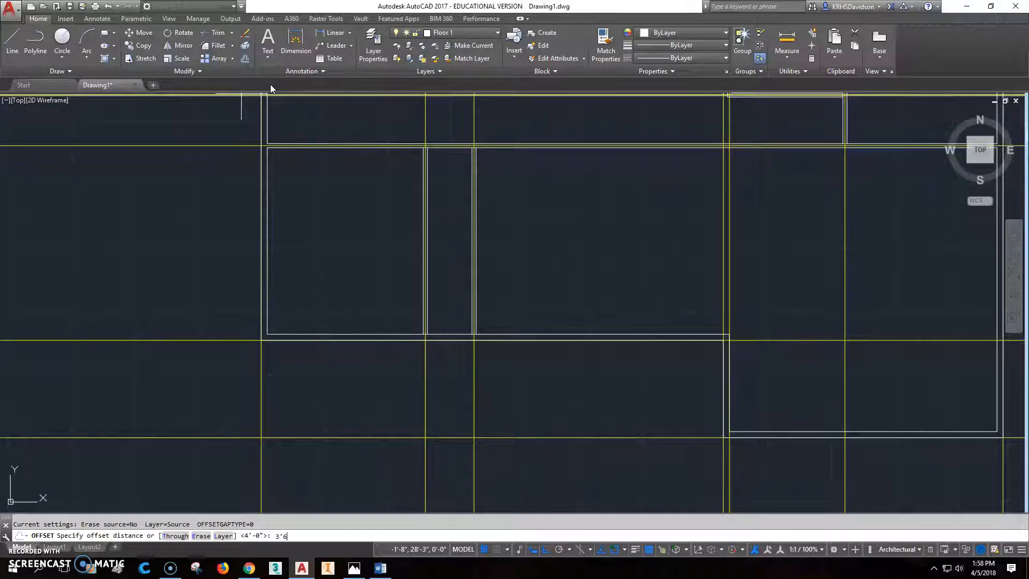
{"action": "key", "text": "Return"}
{"action": "left_click", "coordinate": [474, 349]}
{"action": "left_click", "coordinate": [522, 364]}
{"action": "scroll", "coordinate": [524, 188], "scroll_direction": "up", "scroll_amount": 2}
{"action": "key", "text": "Escape"}
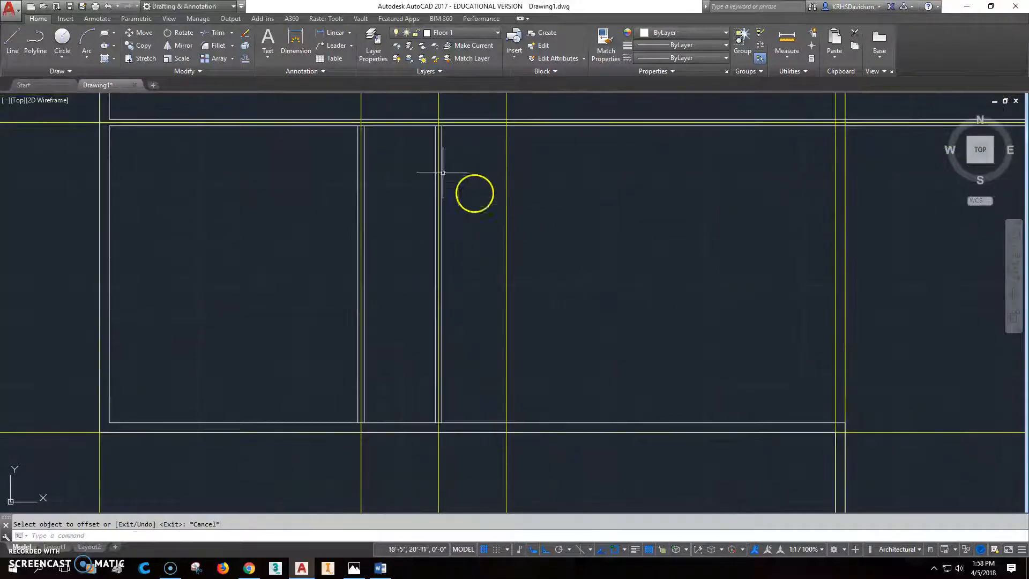
Copy the second lower wall's two lines onto the construction line 3'-6" to its right
{"action": "left_click", "coordinate": [143, 46]}
{"action": "left_click", "coordinate": [442, 130]}
{"action": "left_click", "coordinate": [434, 132]}
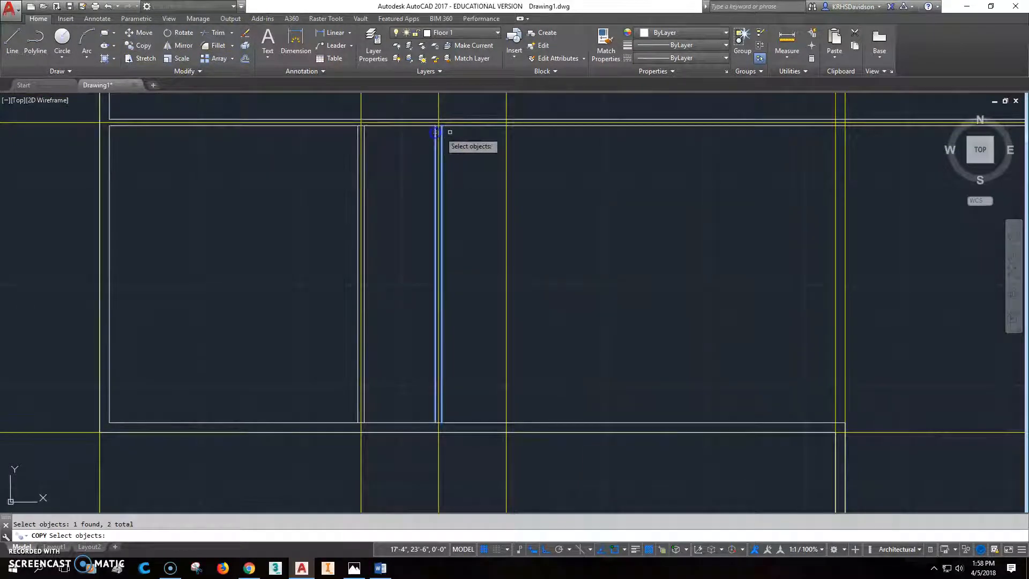
{"action": "key", "text": "Return"}
{"action": "left_click", "coordinate": [439, 119]}
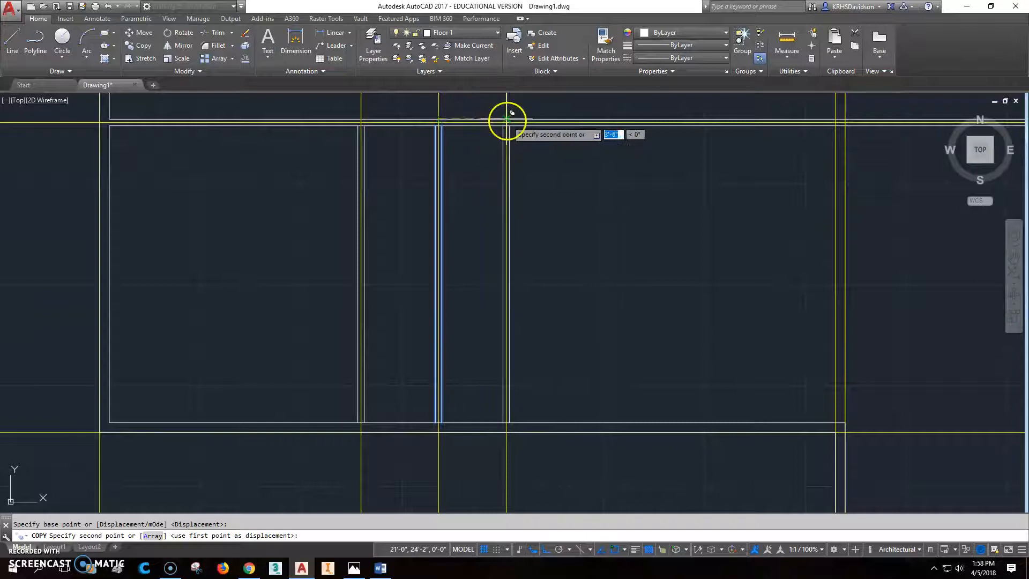
{"action": "key", "text": "Escape"}
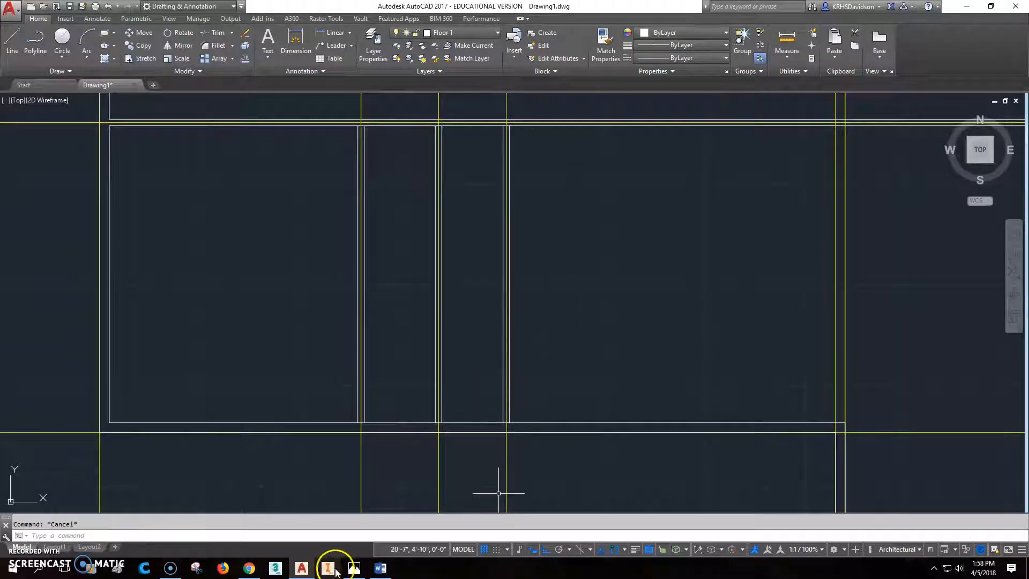
Consult the plan image in Photos and, in AutoCAD, copy the third lower wall with its construction line 3'-6" to the right
{"action": "left_click", "coordinate": [355, 567]}
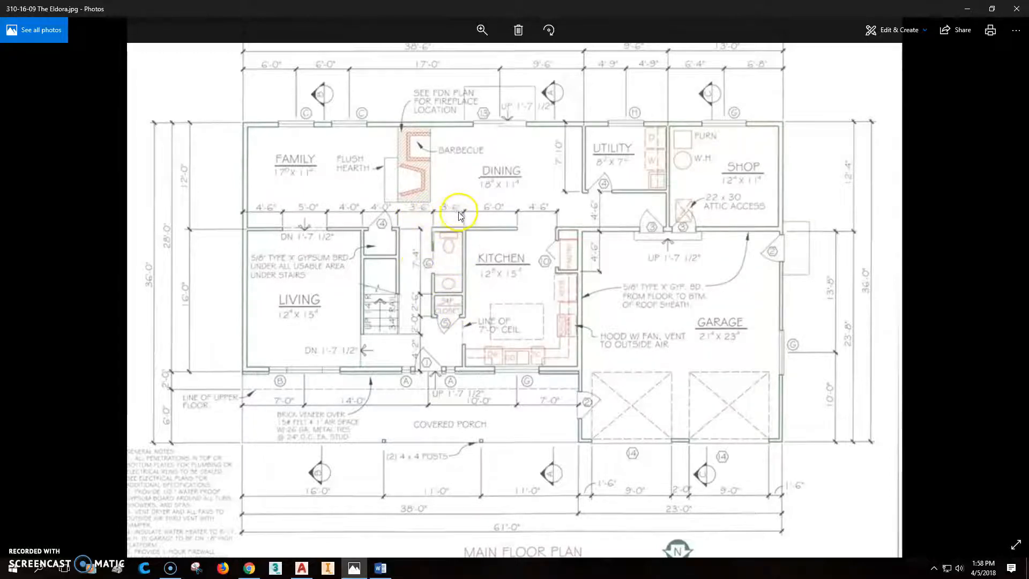
{"action": "left_click", "coordinate": [302, 567]}
{"action": "middle_click_drag", "start_coordinate": [532, 217], "coordinate": [510, 264]}
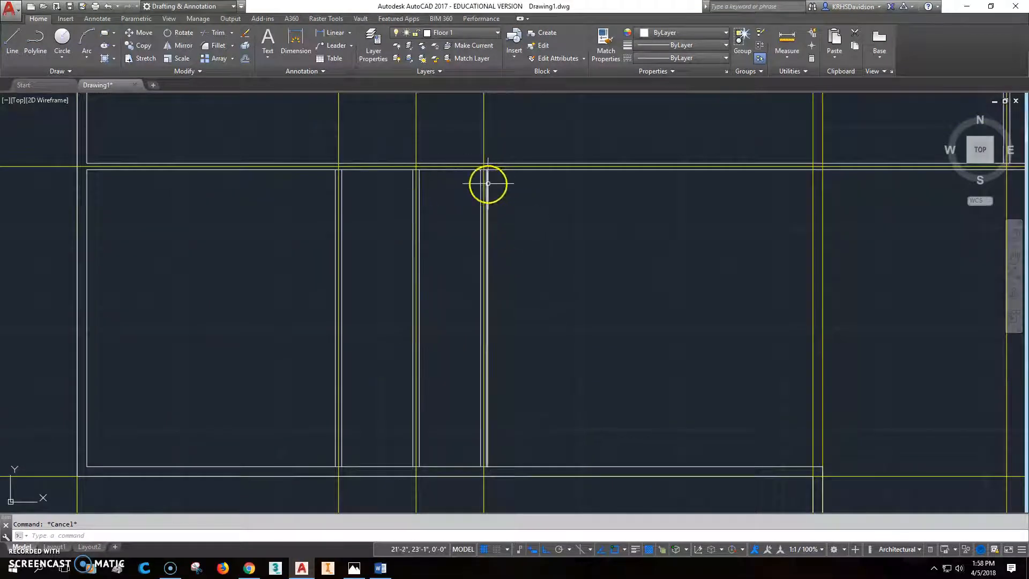
{"action": "left_click", "coordinate": [141, 47]}
{"action": "left_click", "coordinate": [507, 196]}
{"action": "left_click", "coordinate": [465, 199]}
{"action": "right_click", "coordinate": [470, 195]}
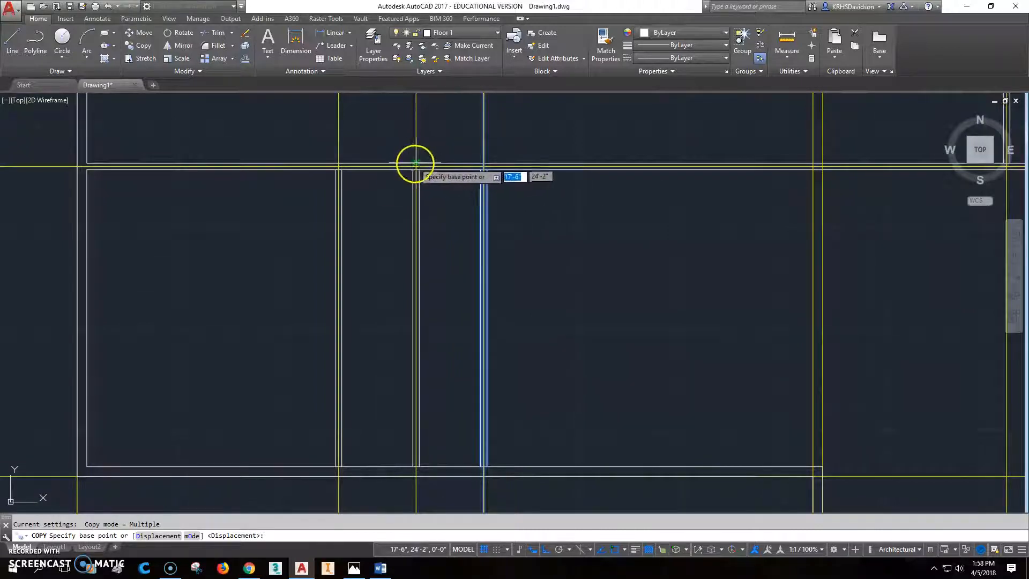
{"action": "left_click", "coordinate": [416, 163]}
{"action": "left_click", "coordinate": [483, 162]}
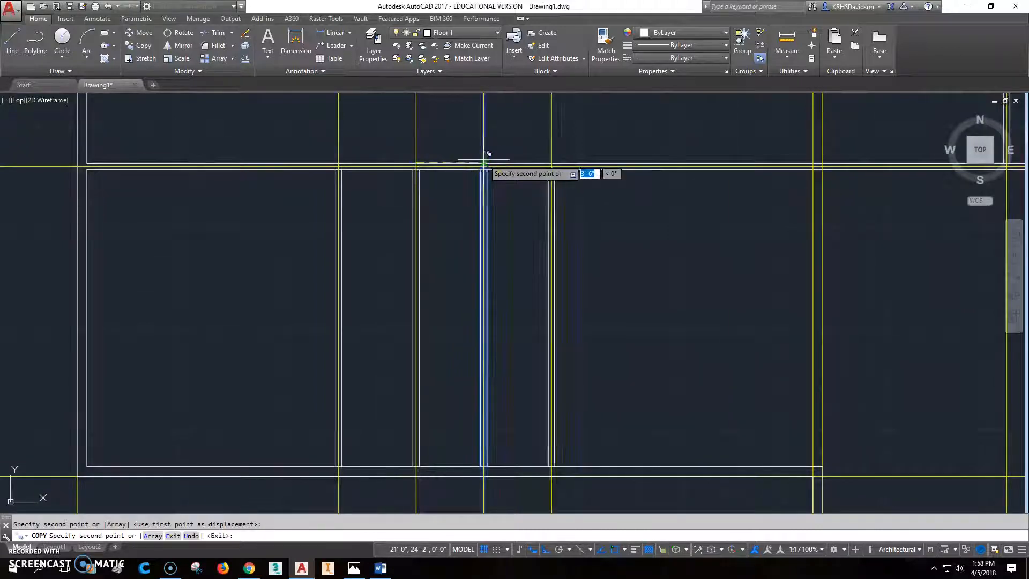
{"action": "key", "text": "Escape"}
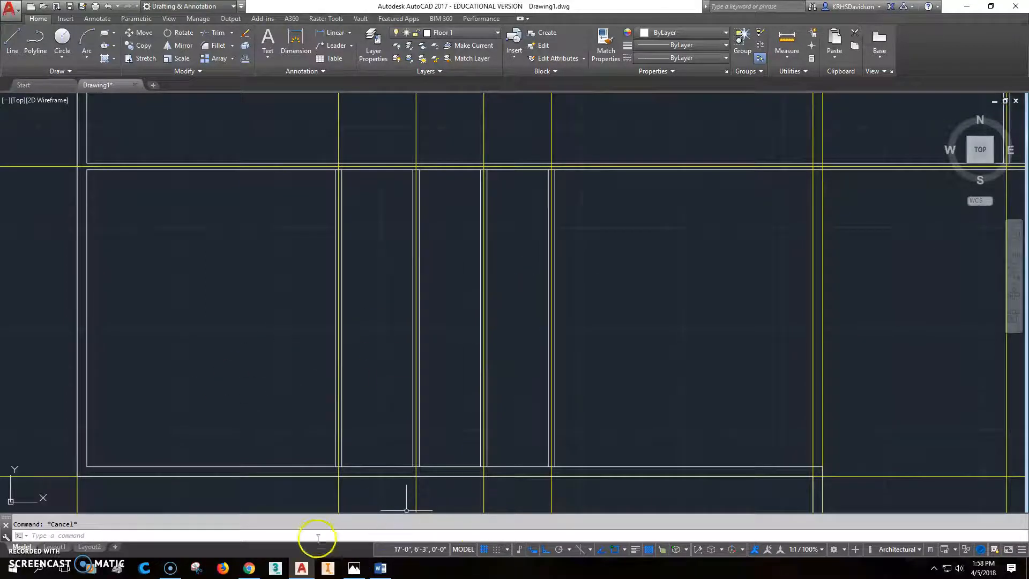
Review the plan image in Photos and, in AutoCAD, measure along the front wall from the garage corner to the fourth interior wall's construction line
{"action": "left_click", "coordinate": [354, 568]}
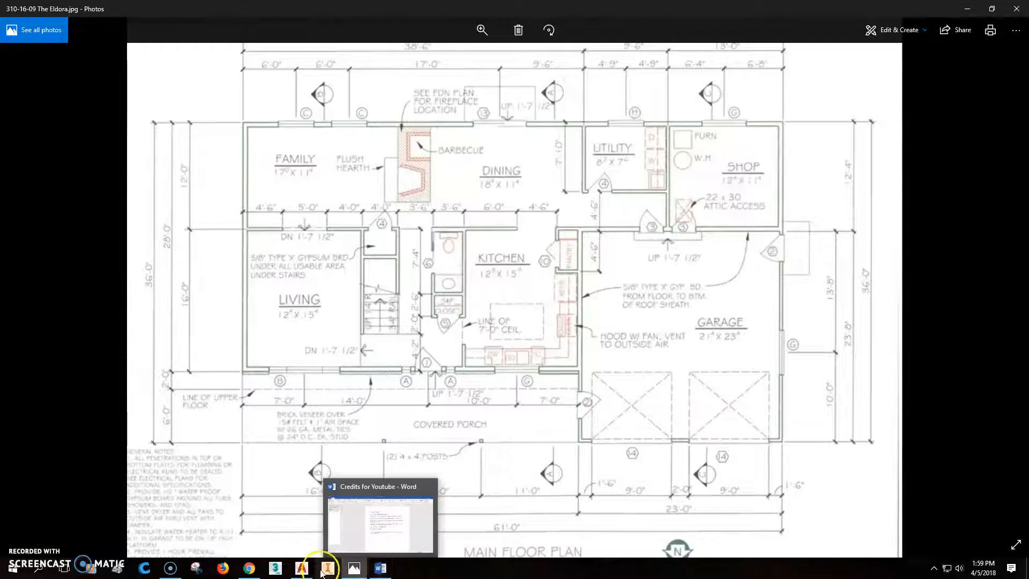
{"action": "left_click", "coordinate": [301, 568]}
{"action": "scroll", "coordinate": [782, 290], "scroll_direction": "down", "scroll_amount": 3}
{"action": "scroll", "coordinate": [754, 298], "scroll_direction": "up", "scroll_amount": 3}
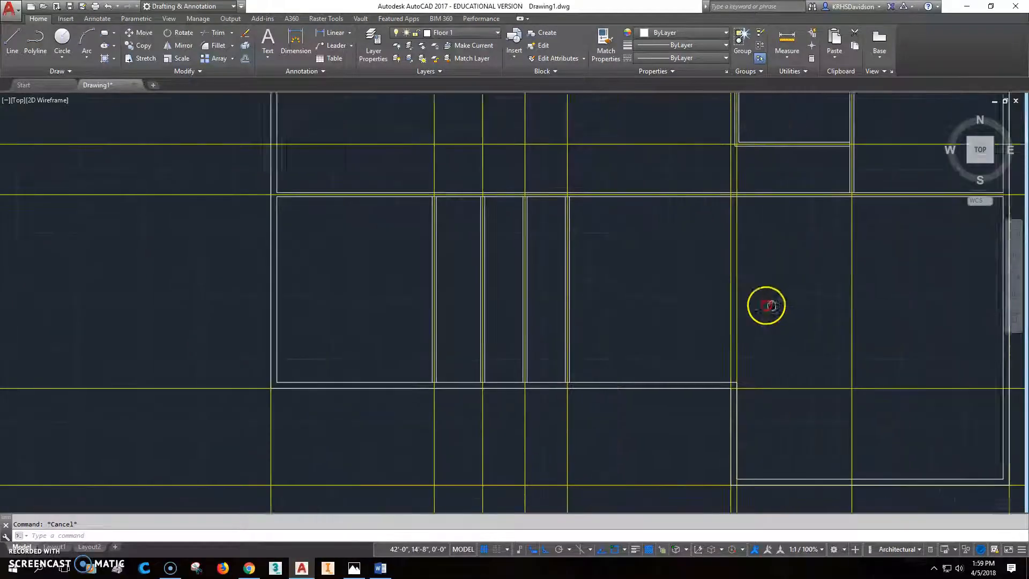
{"action": "scroll", "coordinate": [693, 366], "scroll_direction": "down", "scroll_amount": 2}
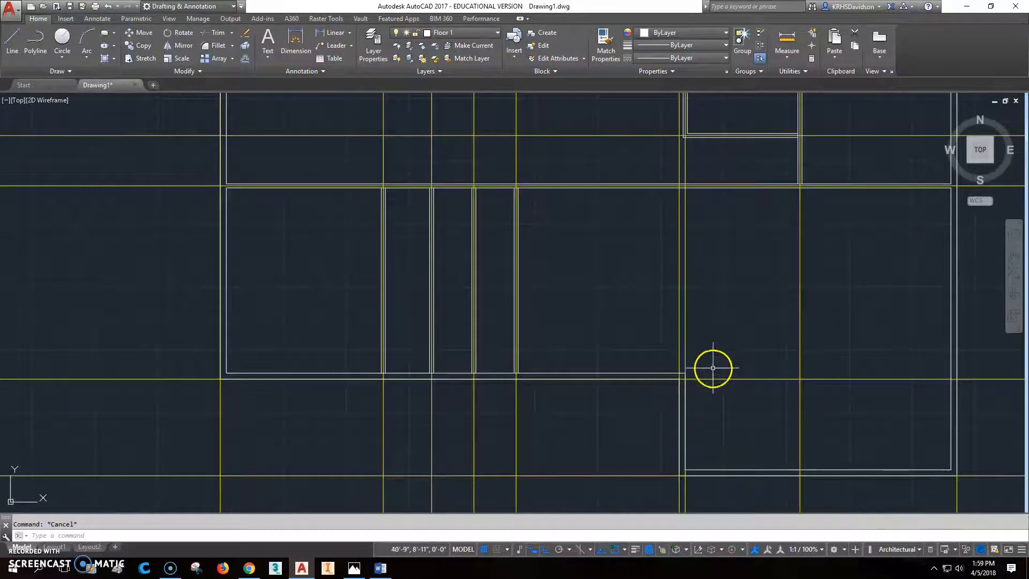
{"action": "key", "text": "Return"}
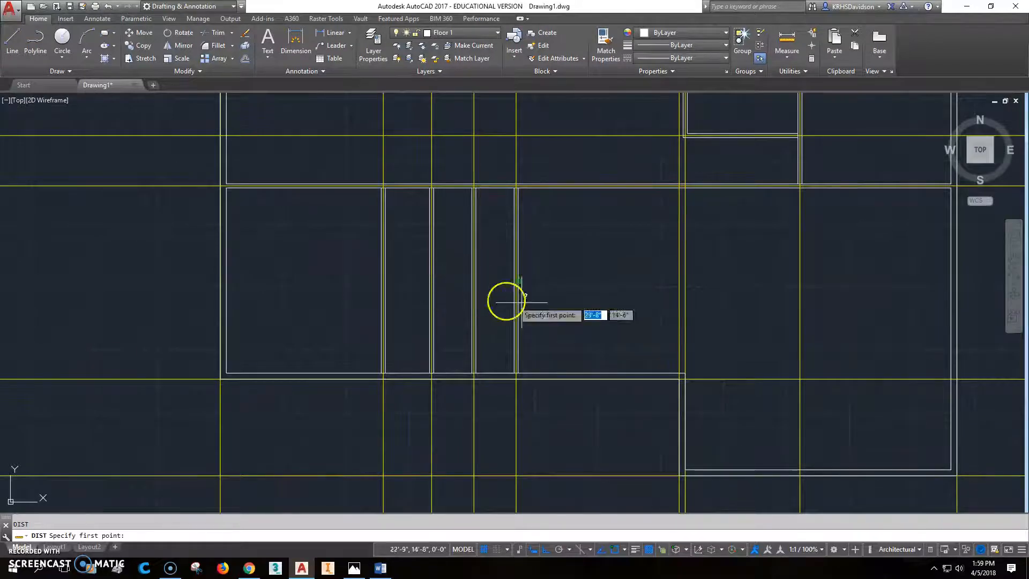
{"action": "left_click", "coordinate": [685, 380]}
{"action": "left_click", "coordinate": [517, 380]}
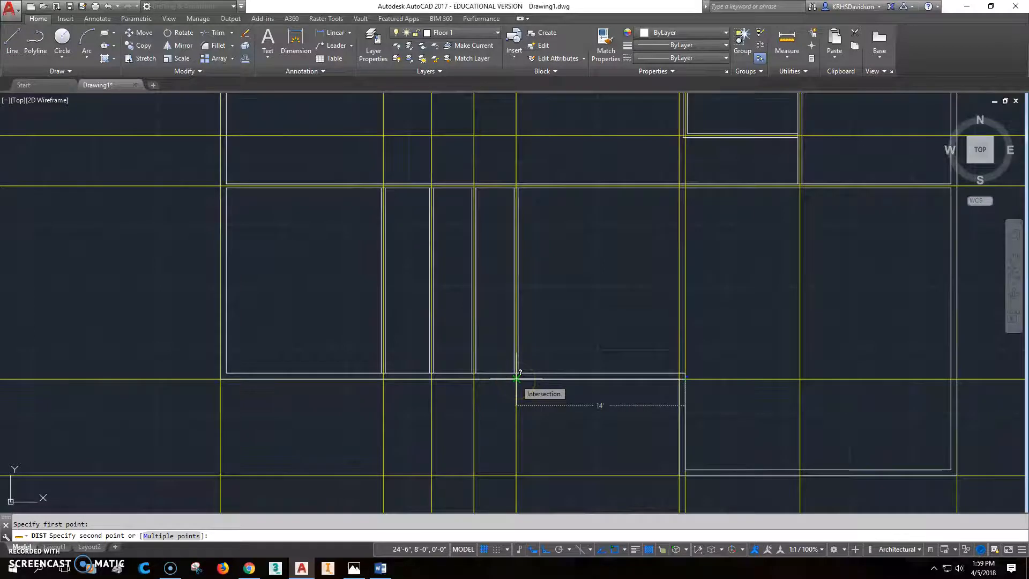
{"action": "key", "text": "Escape"}
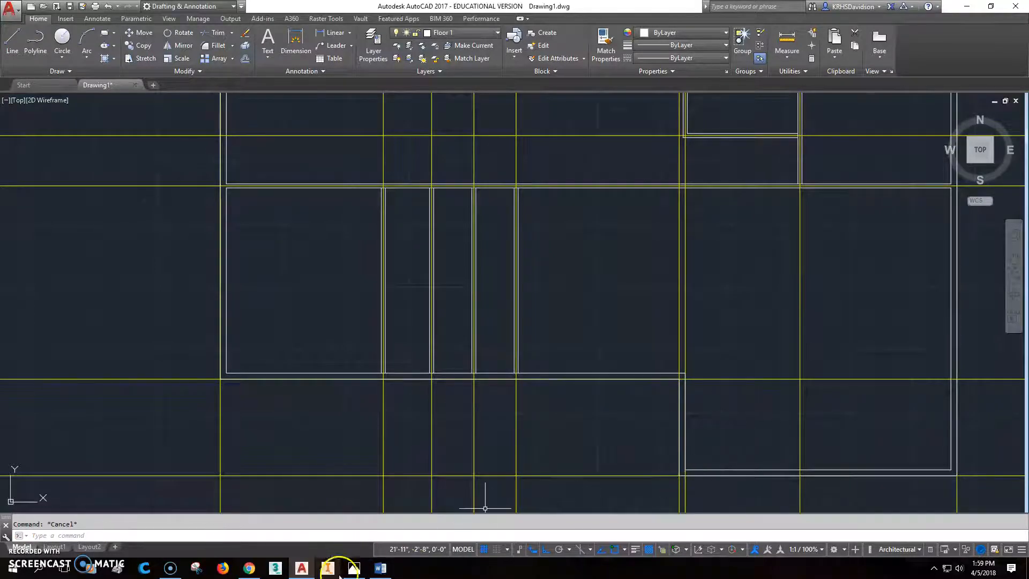
Consult the plan image in Photos and, in AutoCAD, offset the horizontal construction line along the front wall 4'2" upward
{"action": "left_click", "coordinate": [354, 568]}
{"action": "left_click", "coordinate": [773, 466]}
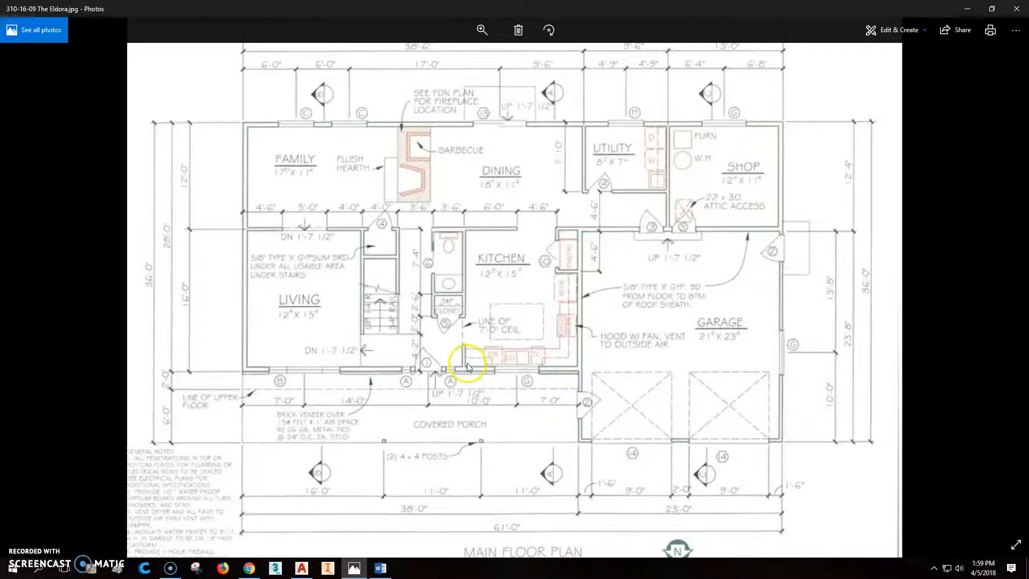
{"action": "left_click", "coordinate": [301, 568]}
{"action": "middle_click_drag", "start_coordinate": [611, 284], "coordinate": [562, 314]}
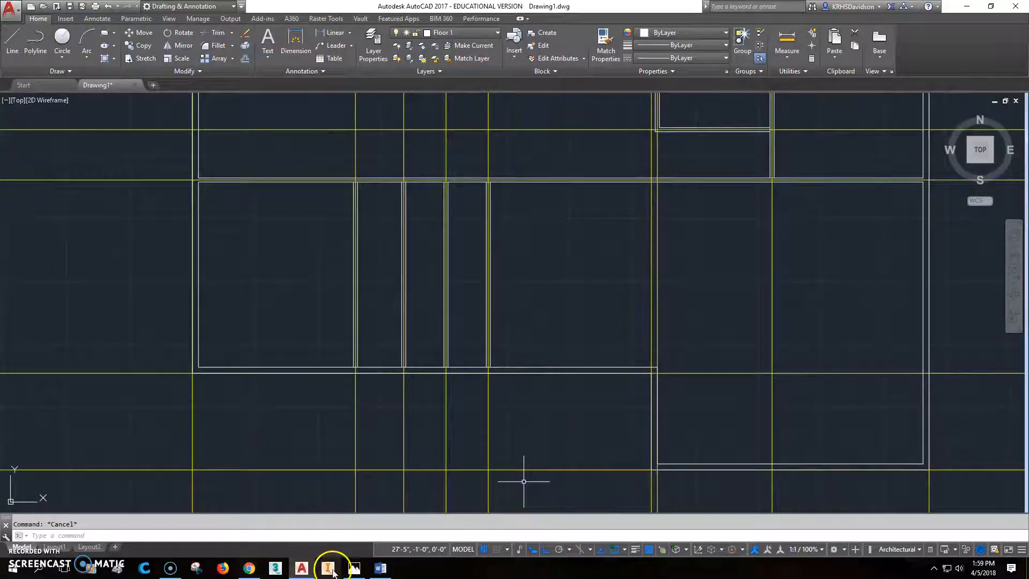
{"action": "left_click", "coordinate": [354, 567]}
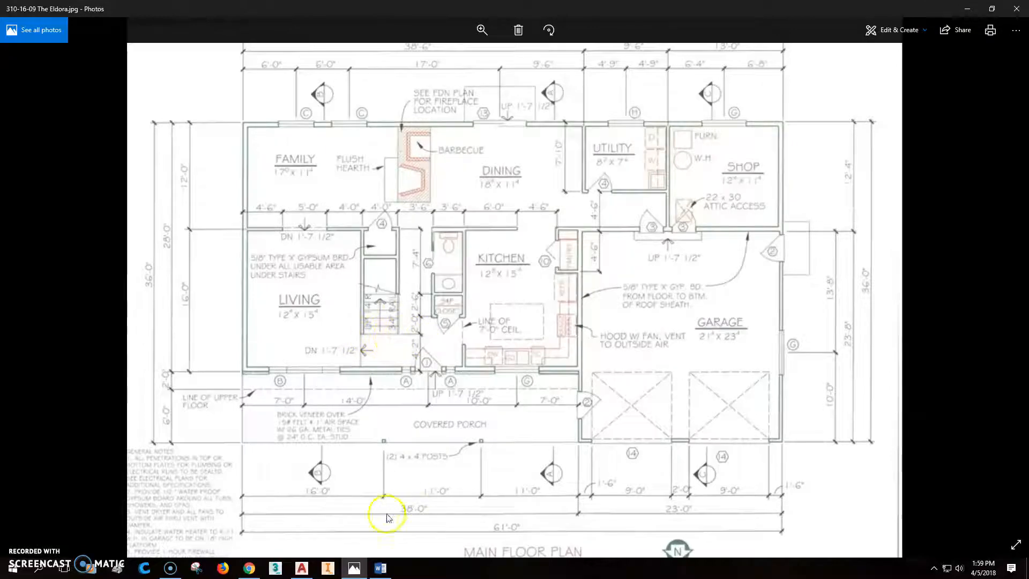
{"action": "left_click", "coordinate": [301, 569]}
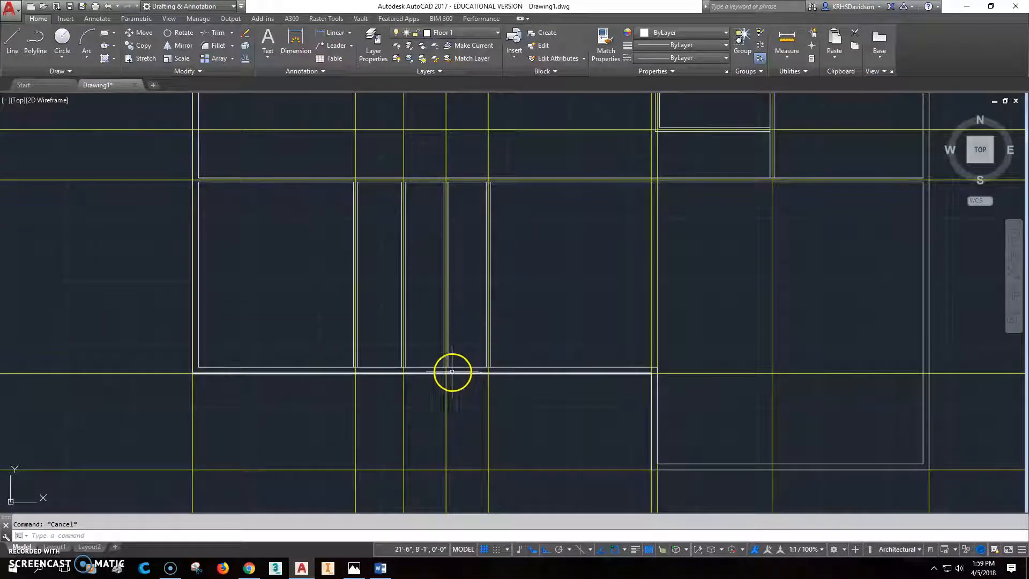
{"action": "left_click", "coordinate": [246, 59]}
{"action": "type", "text": "4'2\""}
{"action": "key", "text": "Return"}
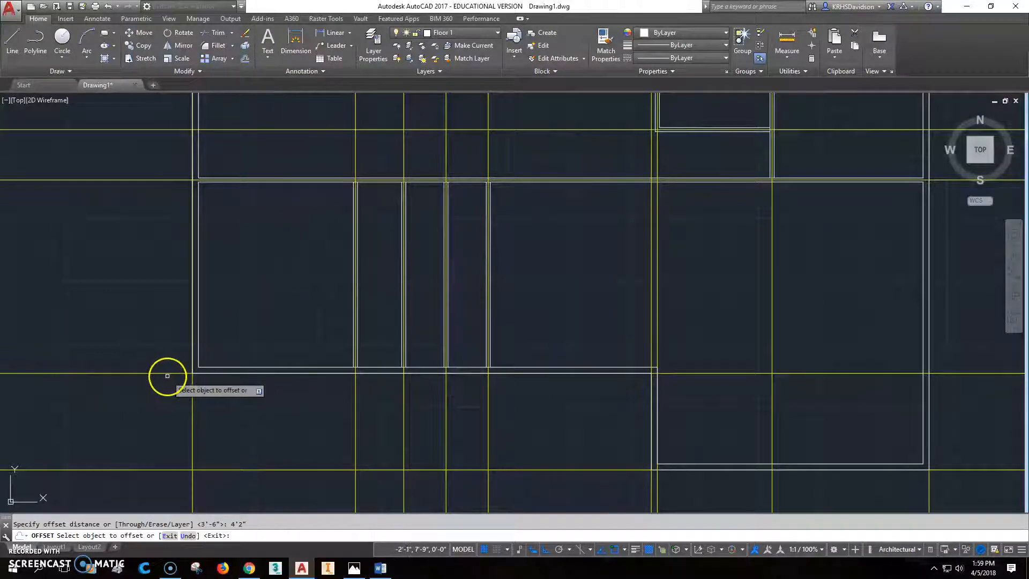
{"action": "left_click", "coordinate": [172, 372]}
{"action": "scroll", "coordinate": [366, 325], "scroll_direction": "up", "scroll_amount": 3}
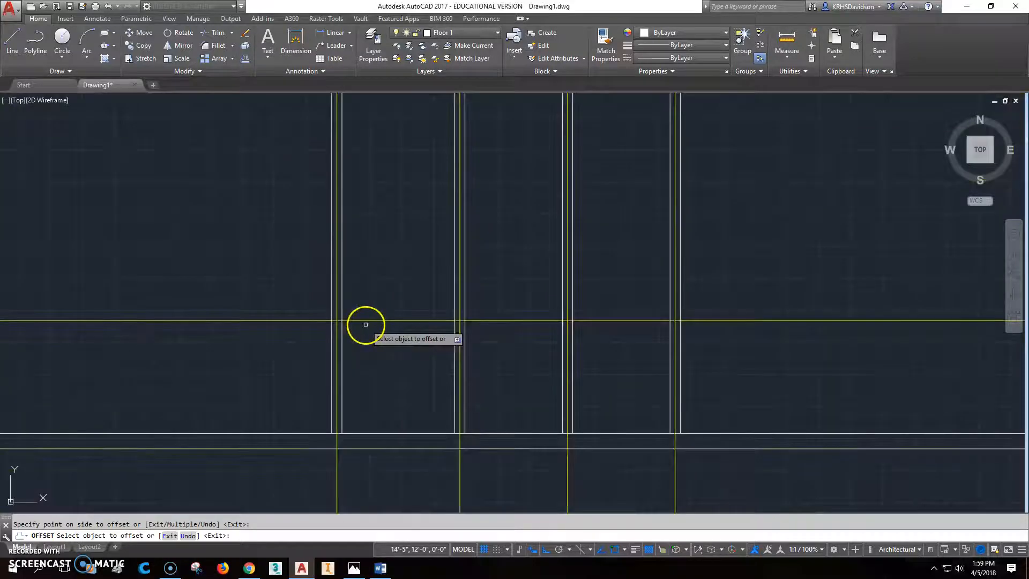
{"action": "key", "text": "Escape"}
Draw a line across the first lower interior wall where it meets the new horizontal construction line
{"action": "scroll", "coordinate": [336, 330], "scroll_direction": "up", "scroll_amount": 2}
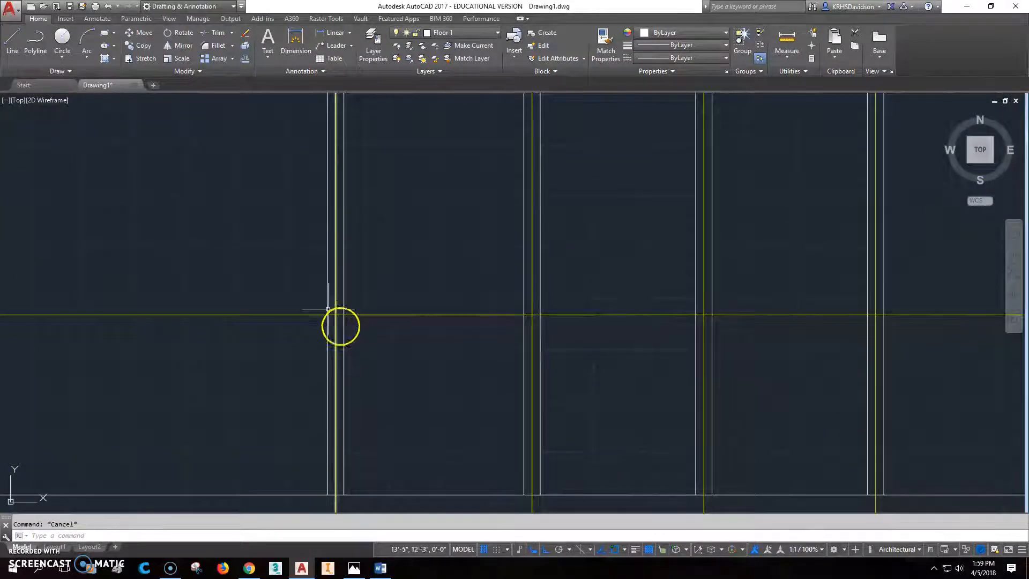
{"action": "left_click", "coordinate": [12, 43]}
{"action": "left_click", "coordinate": [328, 316]}
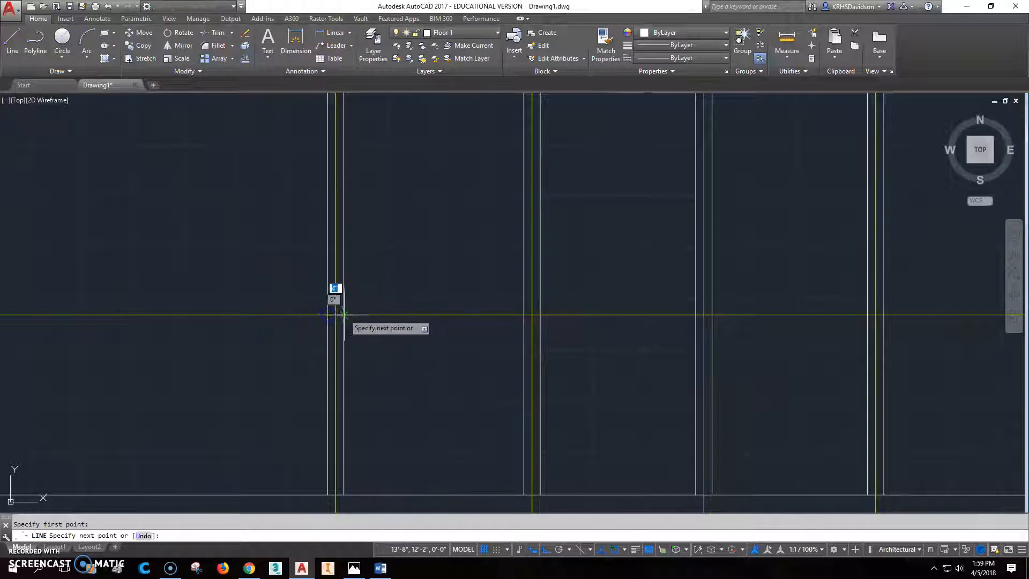
{"action": "key", "text": "Escape"}
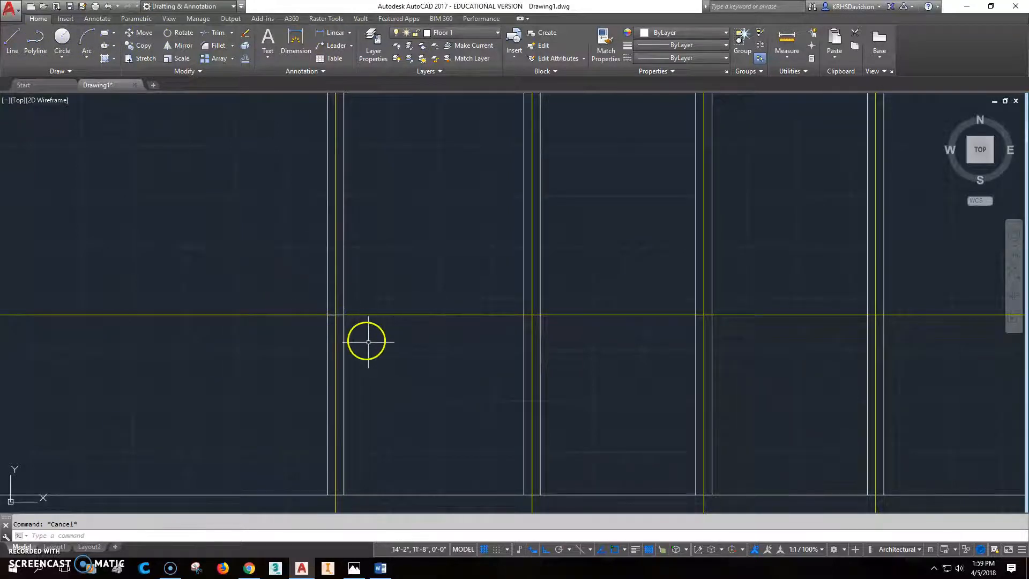
Trim both lines of the first lower interior wall below the new end line
{"action": "left_click", "coordinate": [217, 32]}
{"action": "key", "text": "Return"}
{"action": "left_click", "coordinate": [344, 339]}
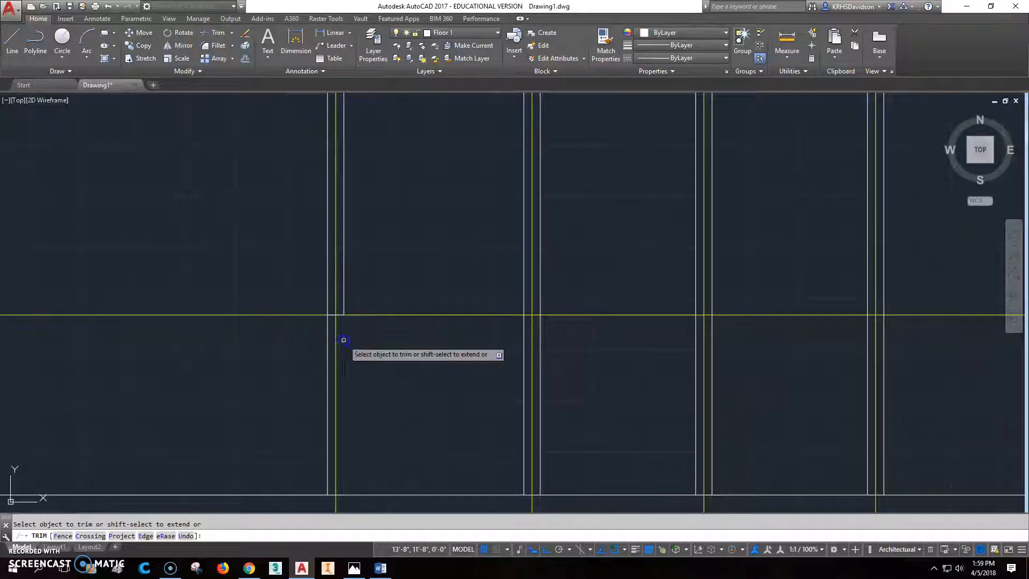
{"action": "key", "text": "Escape"}
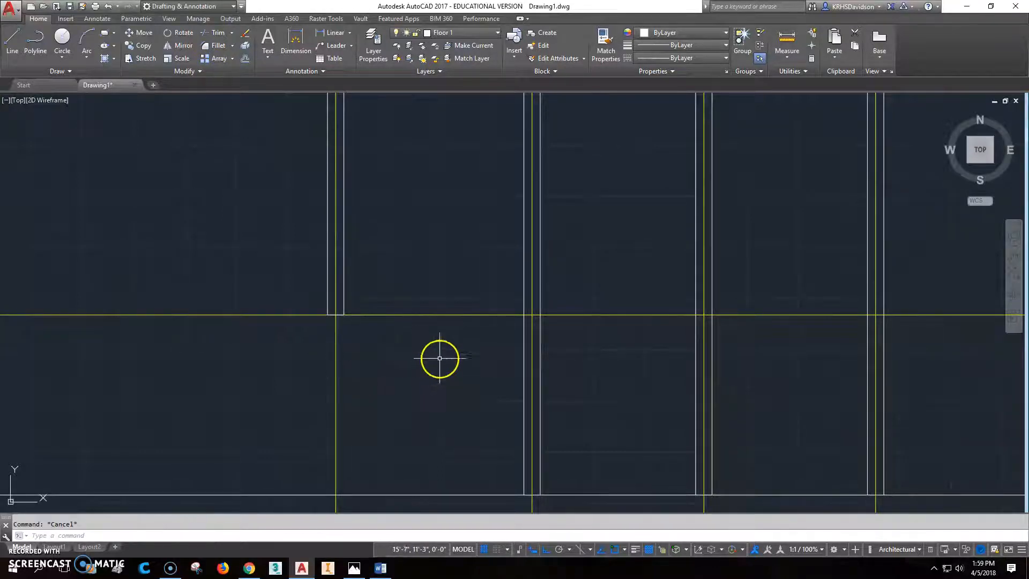
Copy the first lower interior wall's end line across the second lower interior wall at the same horizontal construction line
{"action": "scroll", "coordinate": [528, 359], "scroll_direction": "down", "scroll_amount": 2}
{"action": "scroll", "coordinate": [496, 314], "scroll_direction": "up", "scroll_amount": 2}
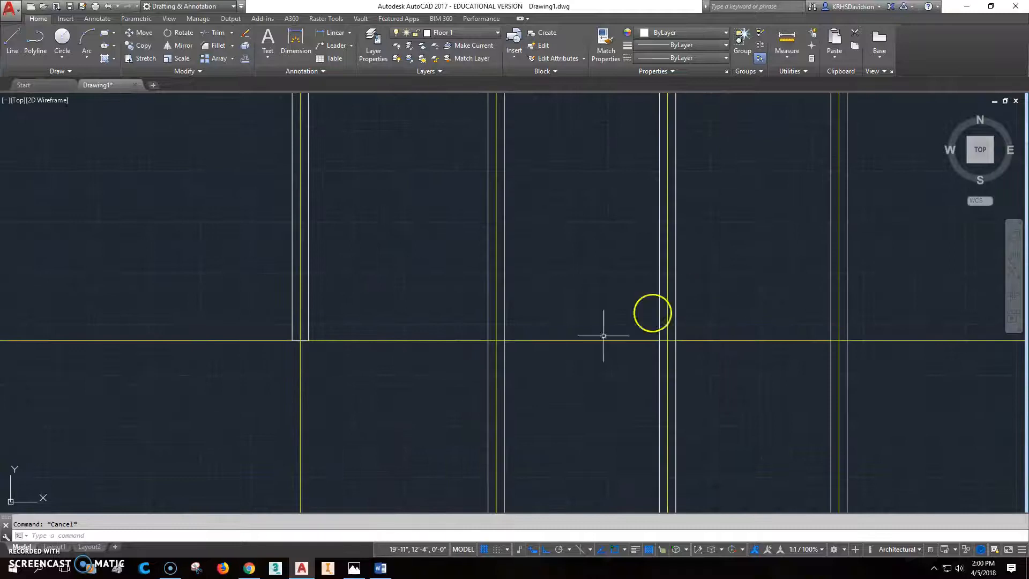
{"action": "key", "text": "Return"}
{"action": "left_click", "coordinate": [274, 356]}
{"action": "left_click", "coordinate": [330, 322]}
{"action": "scroll", "coordinate": [333, 321], "scroll_direction": "down", "scroll_amount": 2}
{"action": "key", "text": "Return"}
{"action": "left_click", "coordinate": [312, 445]}
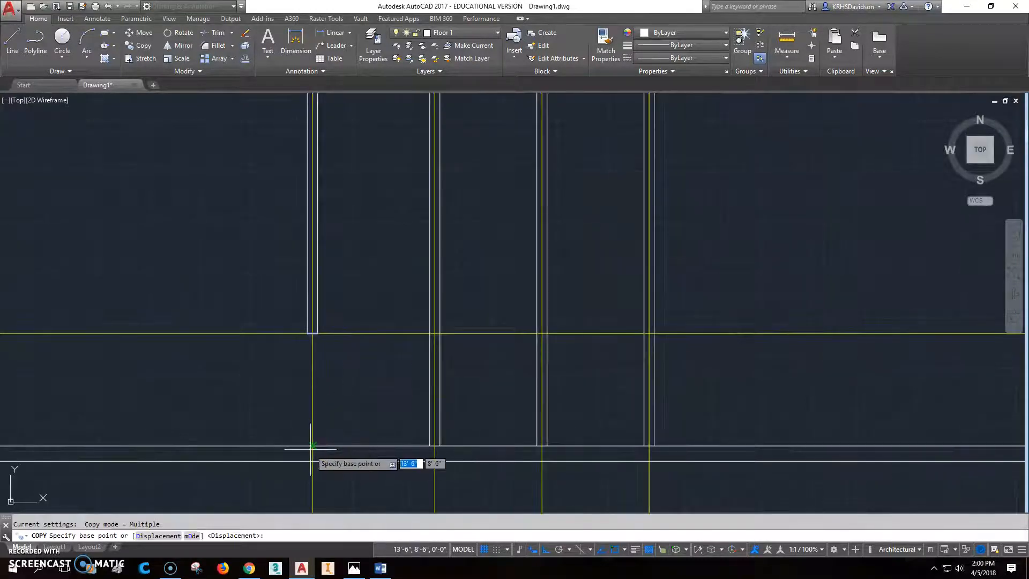
{"action": "key", "text": "Escape"}
{"action": "scroll", "coordinate": [440, 331], "scroll_direction": "up", "scroll_amount": 5}
{"action": "scroll", "coordinate": [410, 358], "scroll_direction": "up", "scroll_amount": 2}
Trim both lines of the second lower interior wall below its end line
{"action": "scroll", "coordinate": [408, 358], "scroll_direction": "down", "scroll_amount": 2}
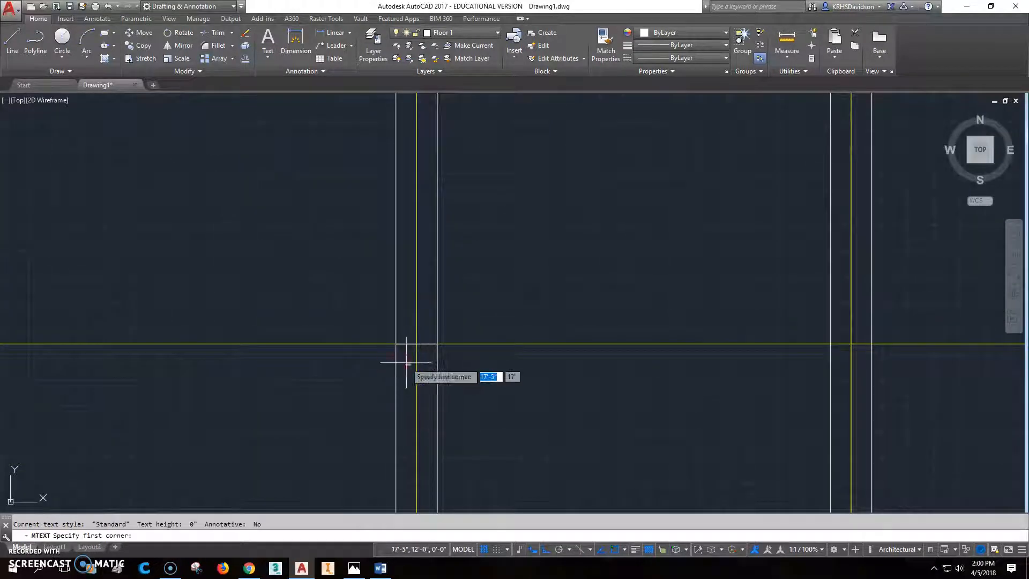
{"action": "left_click", "coordinate": [221, 33]}
{"action": "key", "text": "Return"}
{"action": "left_click", "coordinate": [396, 372]}
{"action": "left_click", "coordinate": [437, 374]}
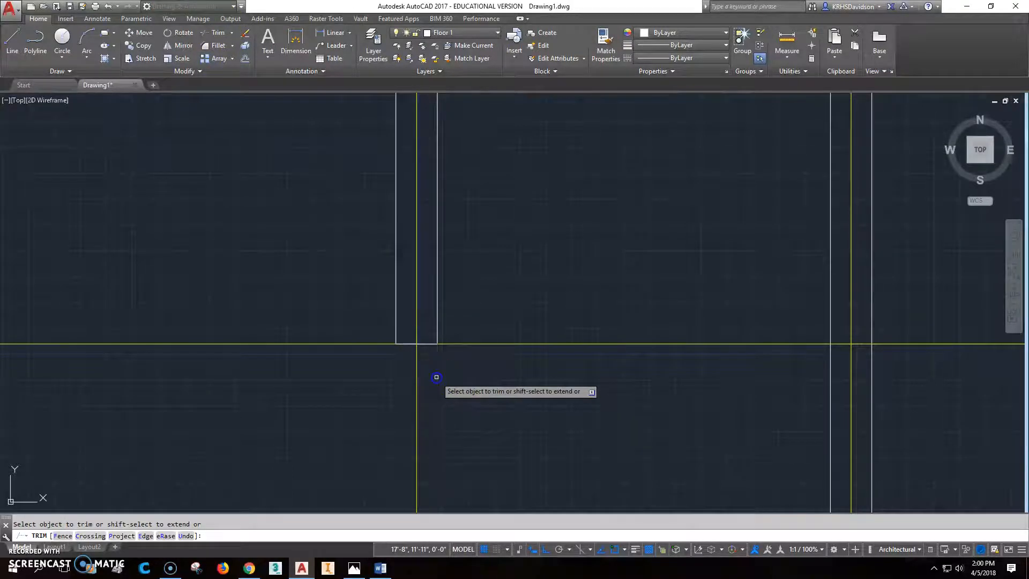
{"action": "key", "text": "Escape"}
{"action": "scroll", "coordinate": [450, 385], "scroll_direction": "down", "scroll_amount": 4}
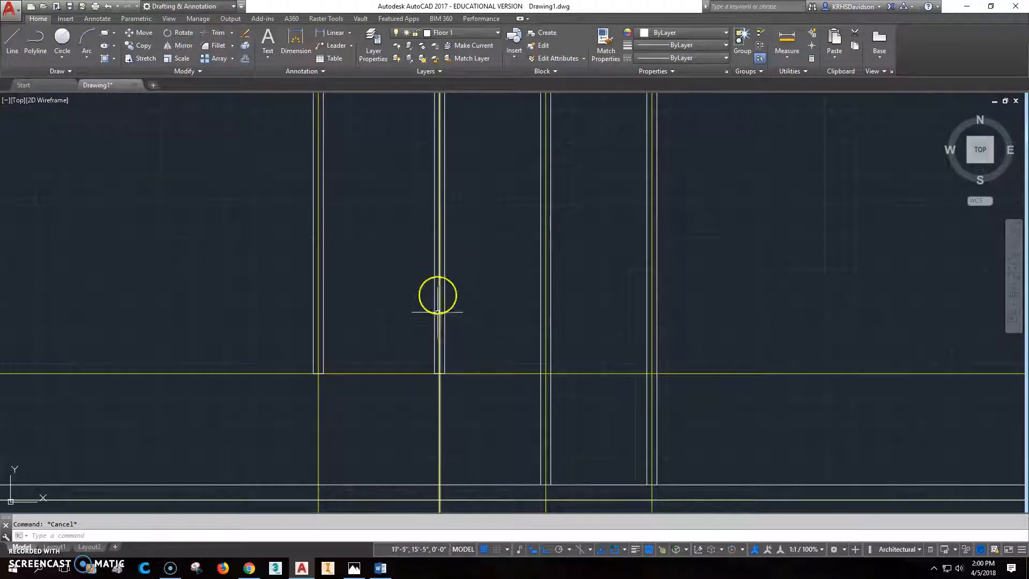
Consult the plan image in Photos and, in AutoCAD, offset the long horizontal interior wall's construction line 30" downward
{"action": "middle_click_drag", "start_coordinate": [501, 252], "coordinate": [477, 325]}
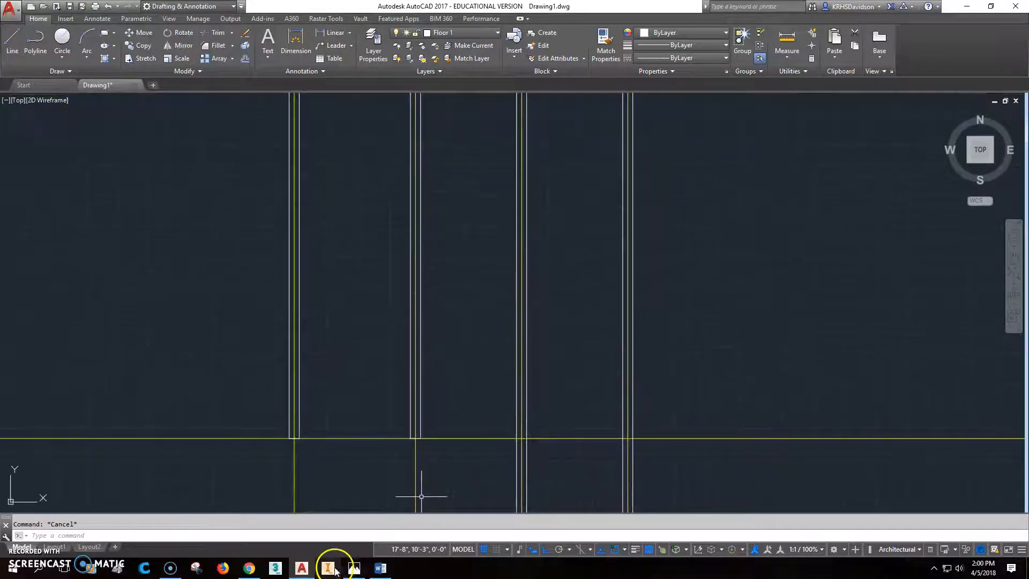
{"action": "left_click", "coordinate": [354, 568]}
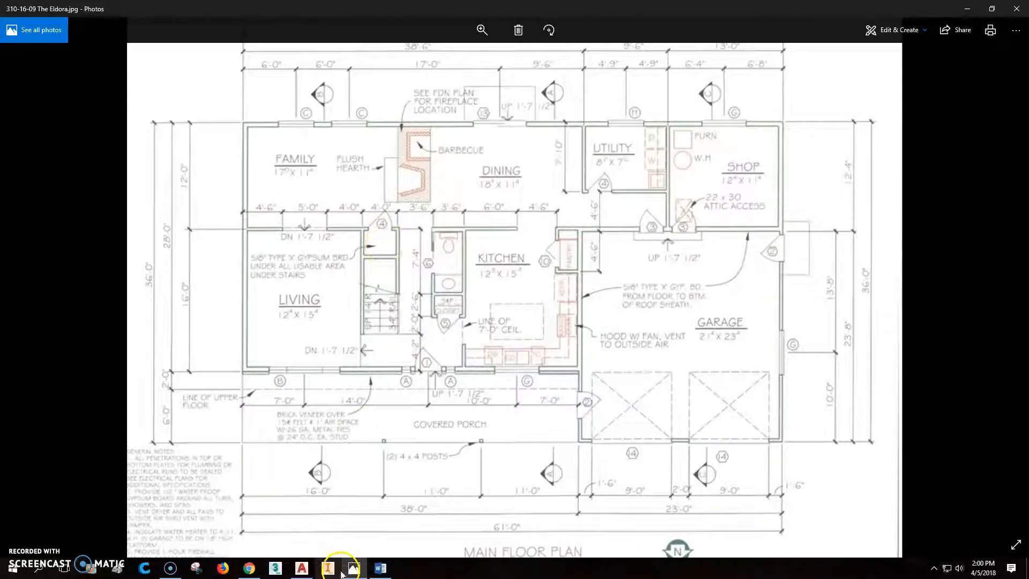
{"action": "left_click", "coordinate": [302, 567]}
{"action": "middle_click_drag", "start_coordinate": [474, 381], "coordinate": [492, 334]}
{"action": "scroll", "coordinate": [496, 321], "scroll_direction": "down", "scroll_amount": 2}
{"action": "middle_click_drag", "start_coordinate": [479, 288], "coordinate": [536, 236]}
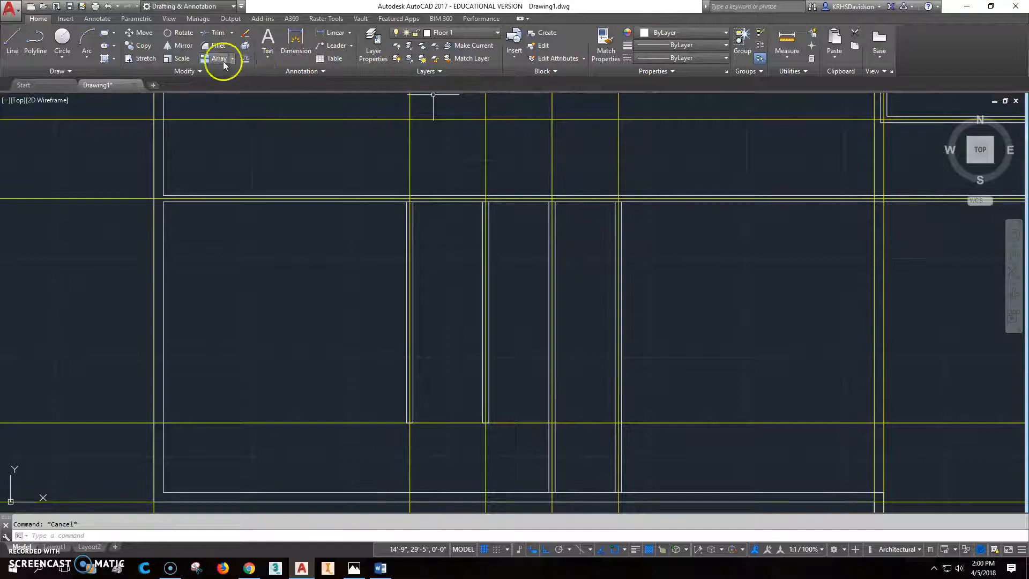
{"action": "left_click", "coordinate": [246, 60]}
{"action": "type", "text": "30"}
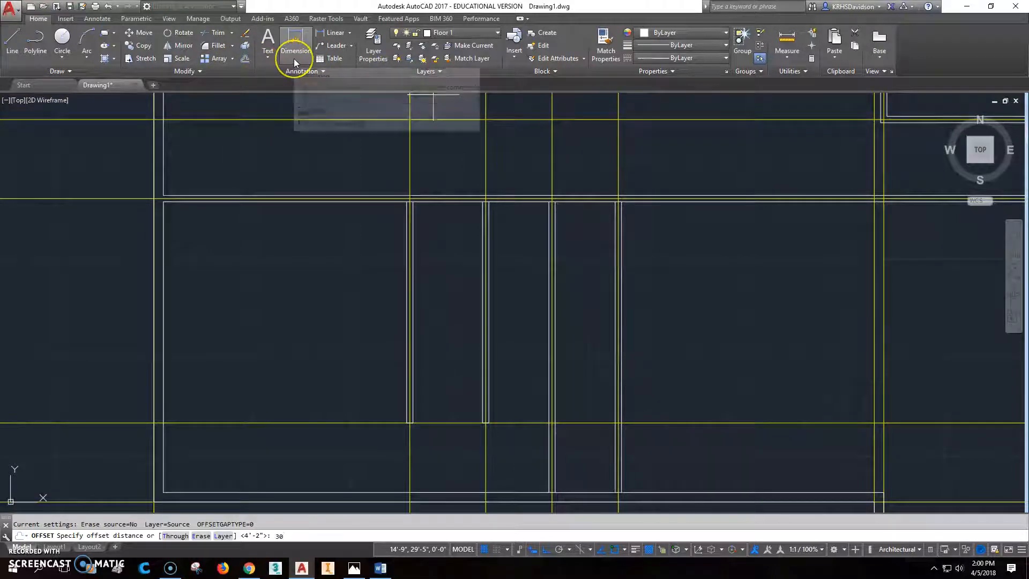
{"action": "type", "text": "\""}
{"action": "key", "text": "Return"}
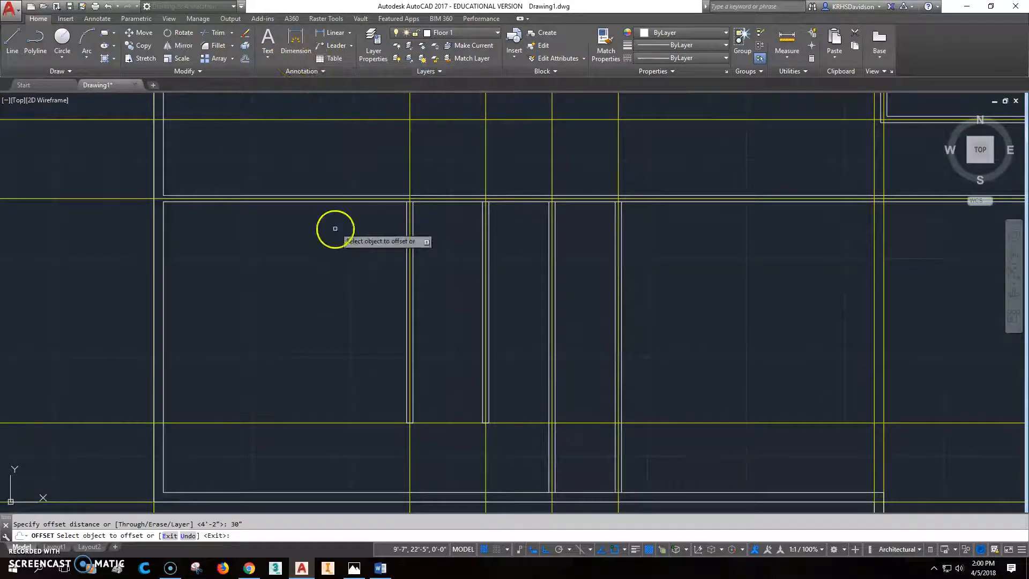
{"action": "left_click", "coordinate": [322, 198]}
{"action": "left_click", "coordinate": [346, 246]}
{"action": "key", "text": "Escape"}
Offset the new horizontal construction line 2" to both sides
{"action": "scroll", "coordinate": [445, 253], "scroll_direction": "up", "scroll_amount": 4}
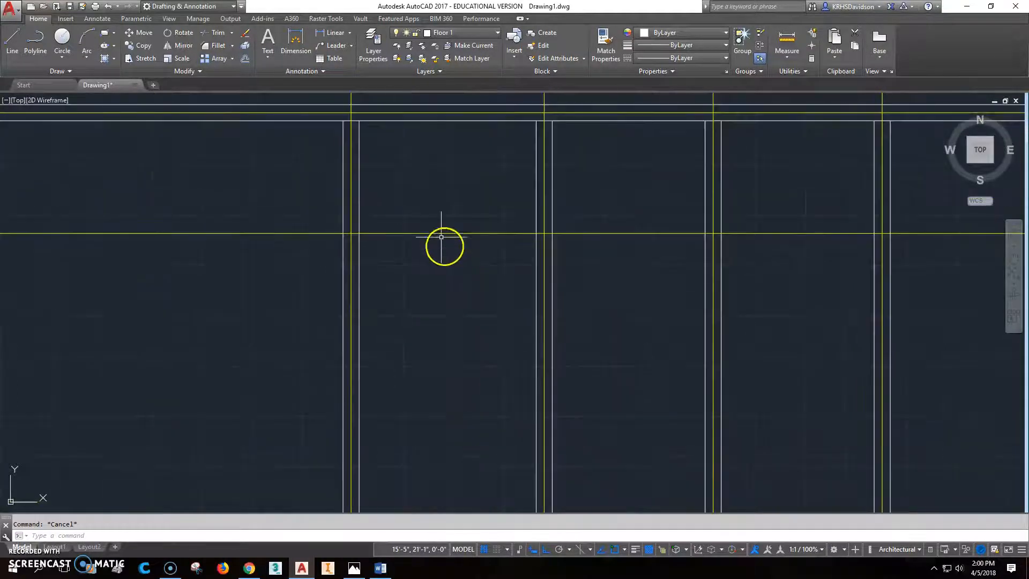
{"action": "left_click", "coordinate": [245, 59]}
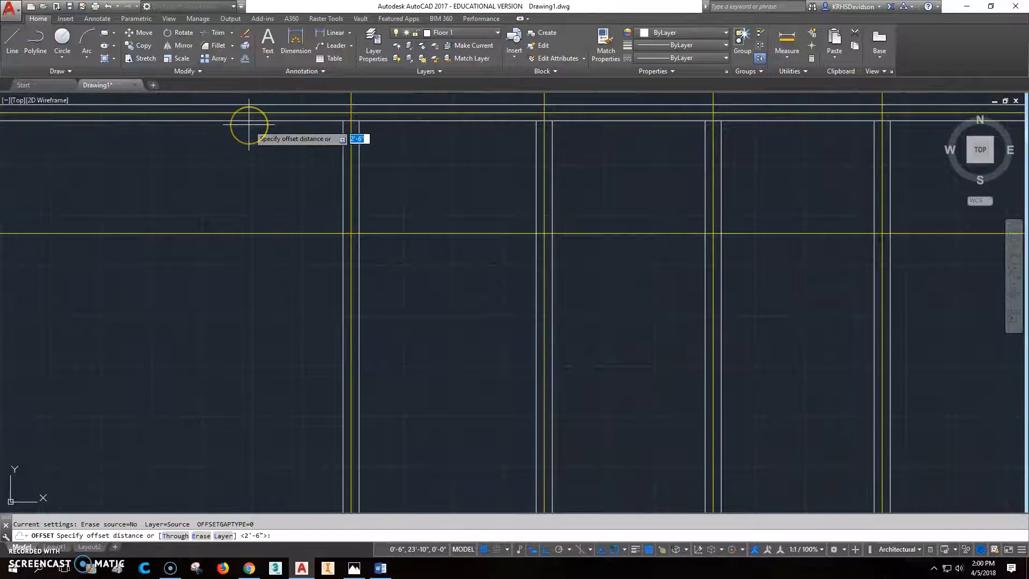
{"action": "type", "text": "2"}
{"action": "key", "text": "Return"}
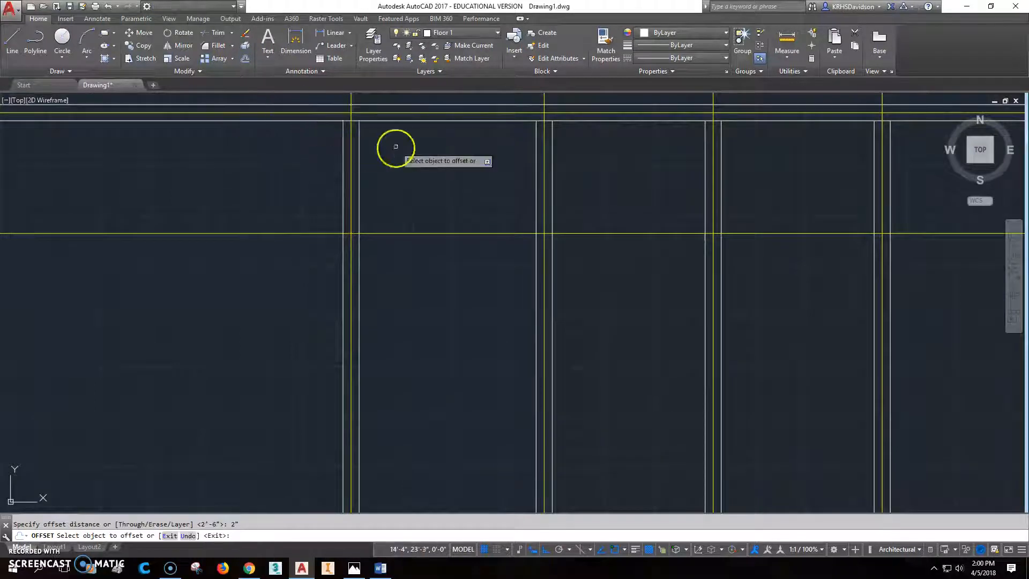
{"action": "left_click", "coordinate": [424, 232]}
{"action": "left_click", "coordinate": [424, 229]}
{"action": "left_click", "coordinate": [424, 232]}
{"action": "left_click", "coordinate": [421, 263]}
{"action": "key", "text": "Escape"}
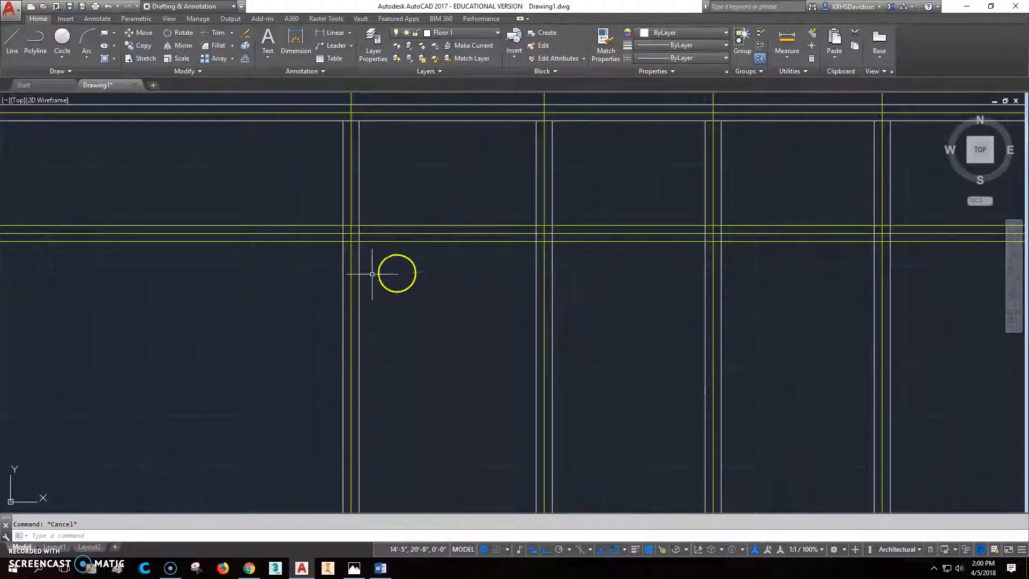
Draw two wall lines along the 2" offsets, spanning between the first and second lower interior walls
{"action": "left_click", "coordinate": [13, 39]}
{"action": "left_click", "coordinate": [358, 224]}
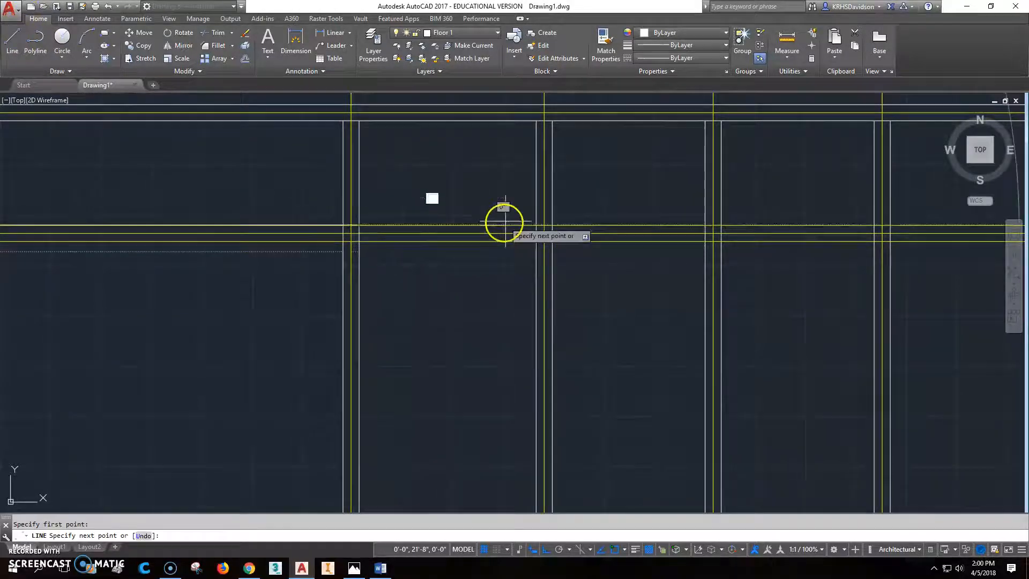
{"action": "left_click", "coordinate": [536, 224]}
{"action": "left_click", "coordinate": [13, 39]}
{"action": "left_click", "coordinate": [359, 241]}
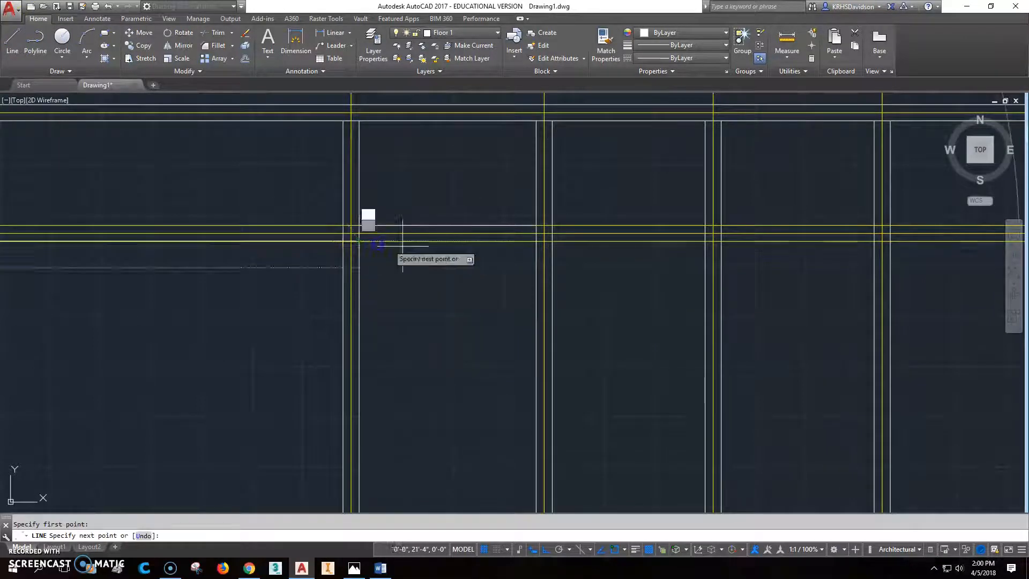
{"action": "left_click", "coordinate": [537, 240]}
{"action": "key", "text": "Escape"}
Delete the two 2" offset construction lines above and below the short cross wall's centre line
{"action": "scroll", "coordinate": [519, 239], "scroll_direction": "down", "scroll_amount": 1}
{"action": "scroll", "coordinate": [391, 266], "scroll_direction": "down", "scroll_amount": 1}
{"action": "left_click", "coordinate": [408, 249]}
{"action": "key", "text": "Delete"}
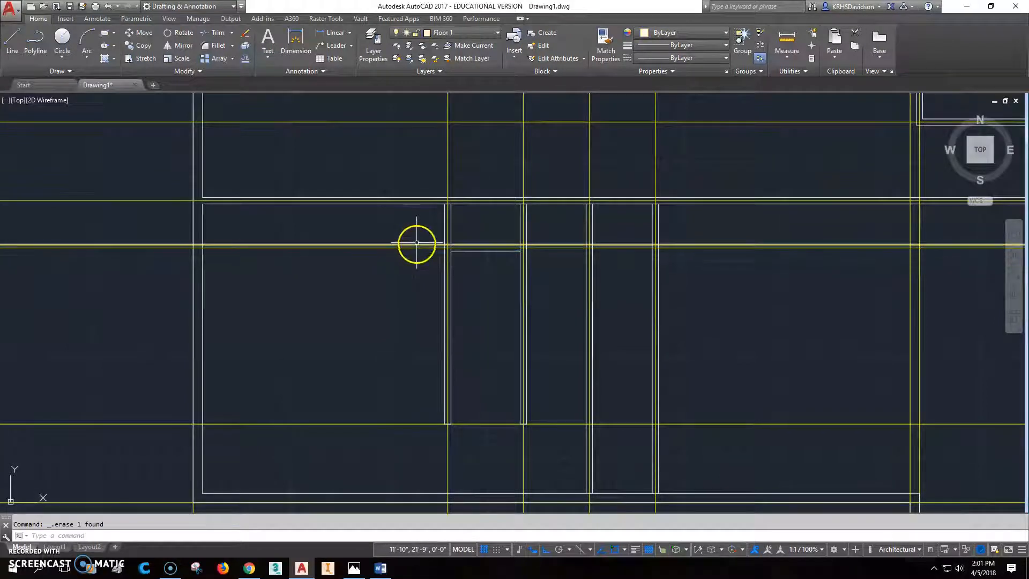
{"action": "left_click", "coordinate": [417, 244]}
{"action": "key", "text": "Delete"}
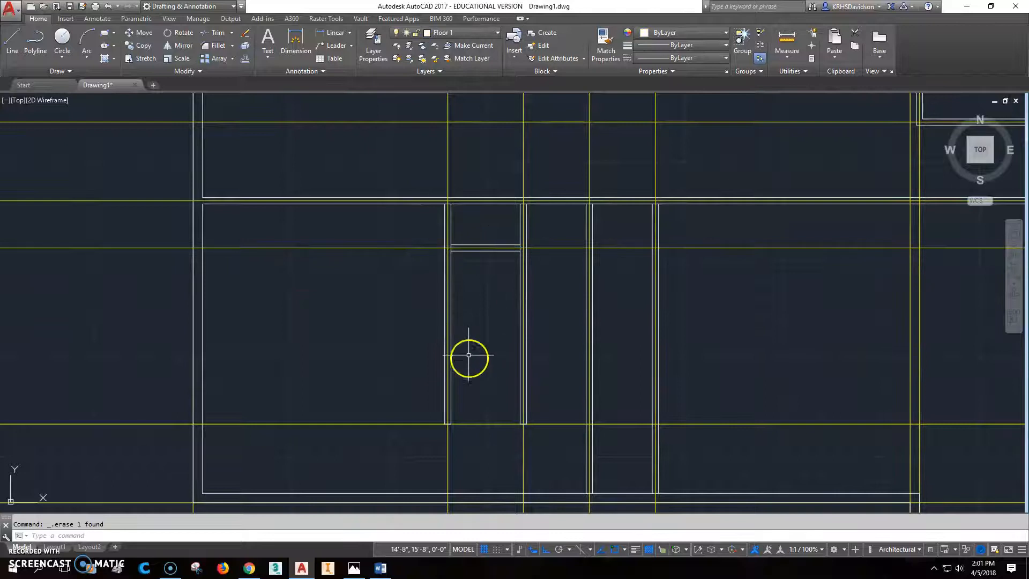
Check the plan image in Photos and, in AutoCAD, trim the cross wall's construction line outside the first two lower walls' vertical construction lines
{"action": "left_click", "coordinate": [355, 569]}
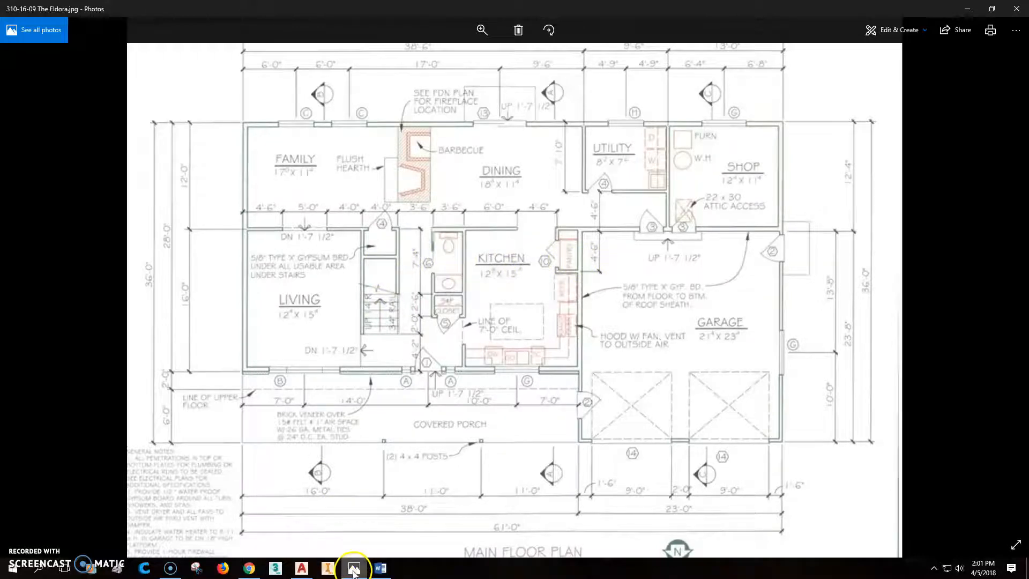
{"action": "left_click", "coordinate": [301, 568]}
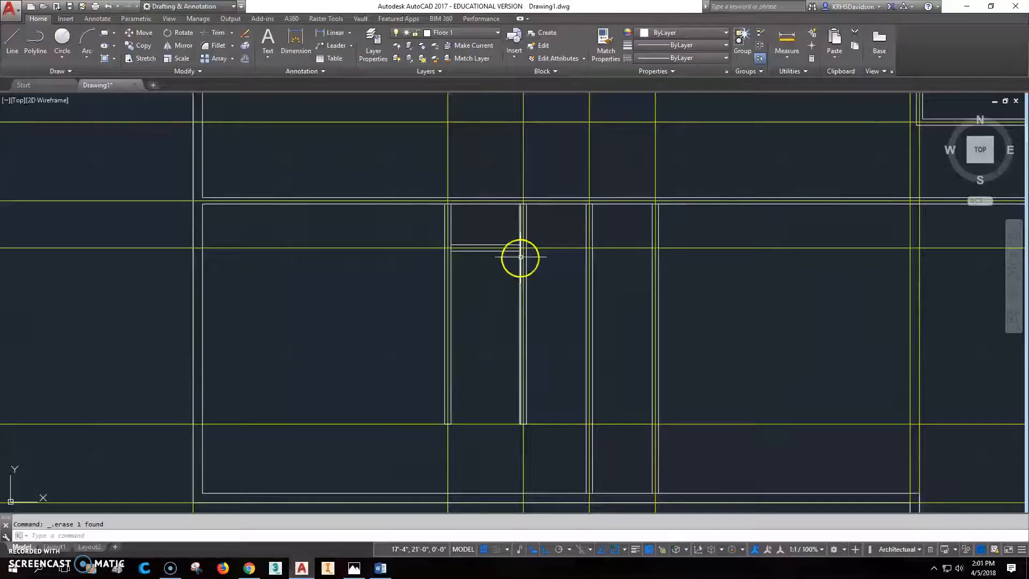
{"action": "scroll", "coordinate": [520, 259], "scroll_direction": "up", "scroll_amount": 2}
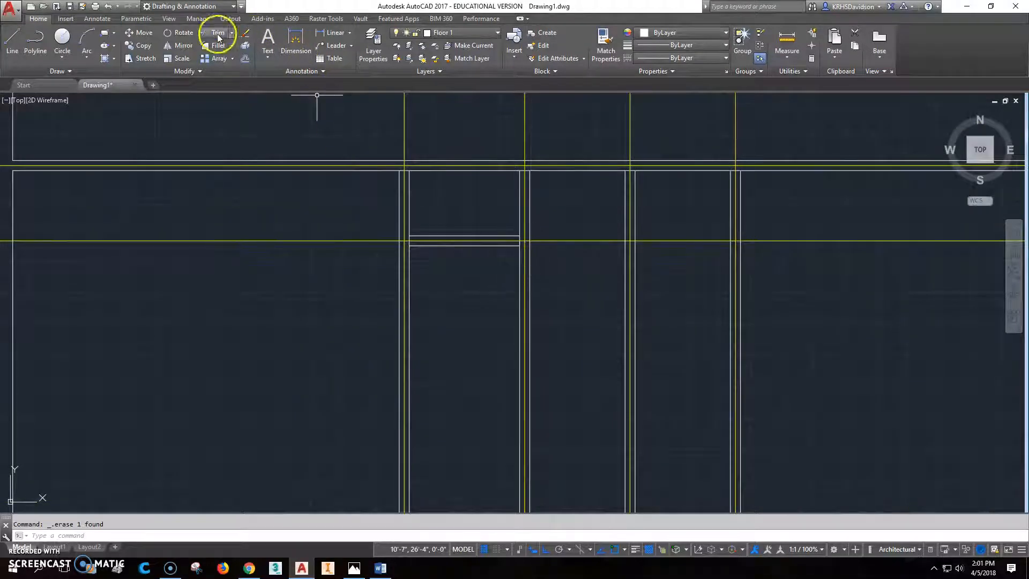
{"action": "left_click", "coordinate": [216, 32]}
{"action": "left_click", "coordinate": [540, 126]}
{"action": "left_click", "coordinate": [376, 116]}
{"action": "key", "text": "Return"}
{"action": "left_click", "coordinate": [390, 241]}
{"action": "left_click", "coordinate": [537, 241]}
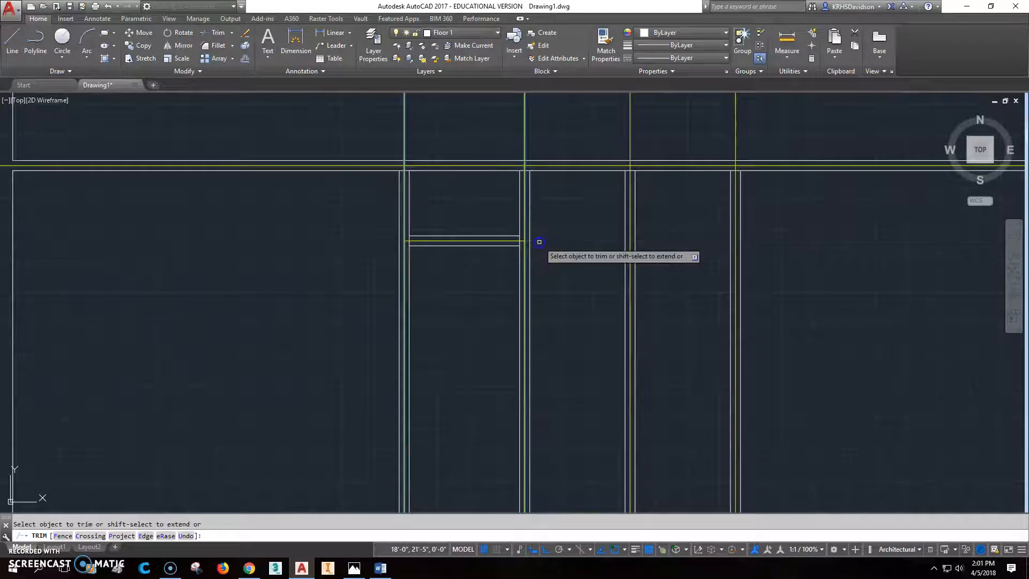
{"action": "key", "text": "Escape"}
Examine the lower interior walls and compare the hallway between the second and third walls with the plan image in Photos
{"action": "scroll", "coordinate": [515, 274], "scroll_direction": "down", "scroll_amount": 2}
{"action": "mouse_move", "coordinate": [526, 392]}
{"action": "middle_mouse_down"}
{"action": "mouse_move", "coordinate": [525, 293]}
{"action": "mouse_move", "coordinate": [500, 326]}
{"action": "middle_mouse_up"}
{"action": "scroll", "coordinate": [466, 345], "scroll_direction": "up", "scroll_amount": 2}
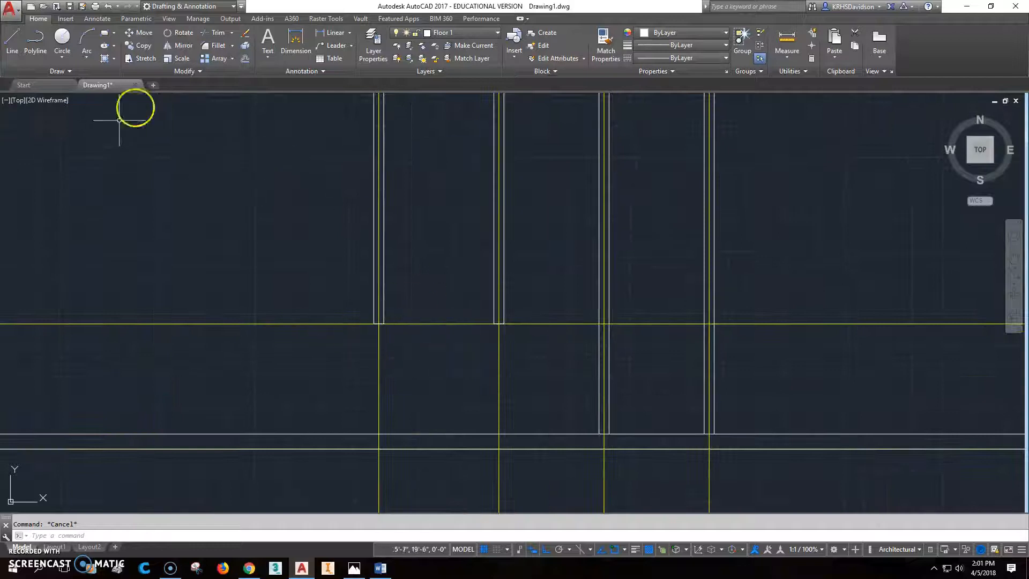
{"action": "scroll", "coordinate": [337, 250], "scroll_direction": "down", "scroll_amount": 2}
{"action": "middle_click_drag", "start_coordinate": [459, 236], "coordinate": [413, 272]}
{"action": "middle_click_drag", "start_coordinate": [426, 134], "coordinate": [423, 196]}
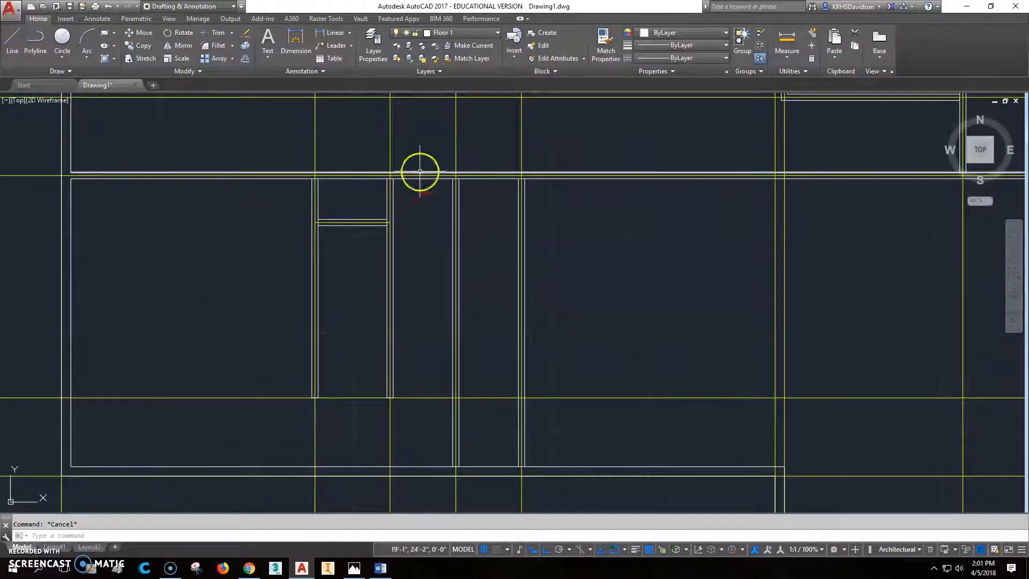
{"action": "left_click", "coordinate": [354, 568]}
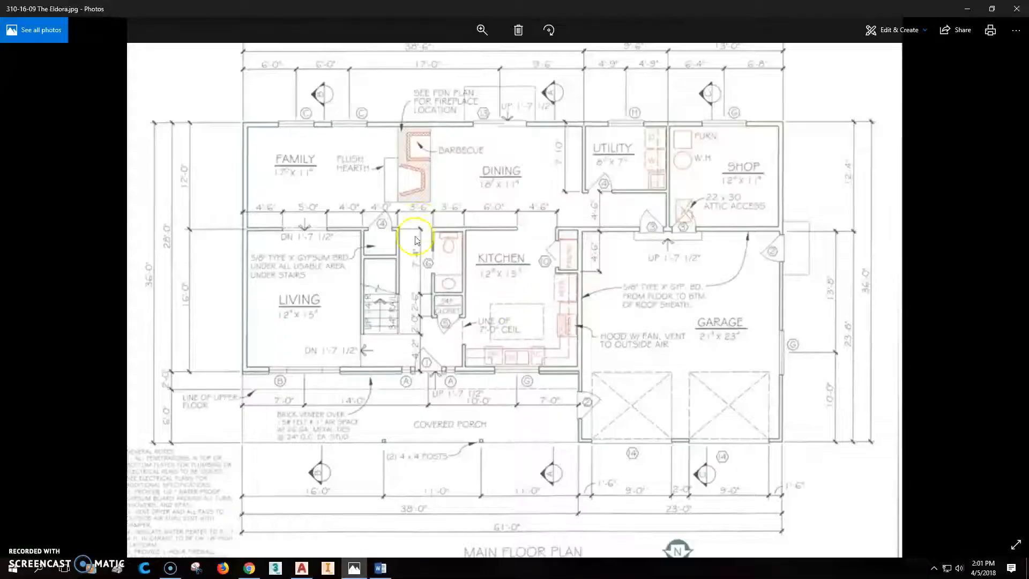
{"action": "left_click", "coordinate": [298, 565]}
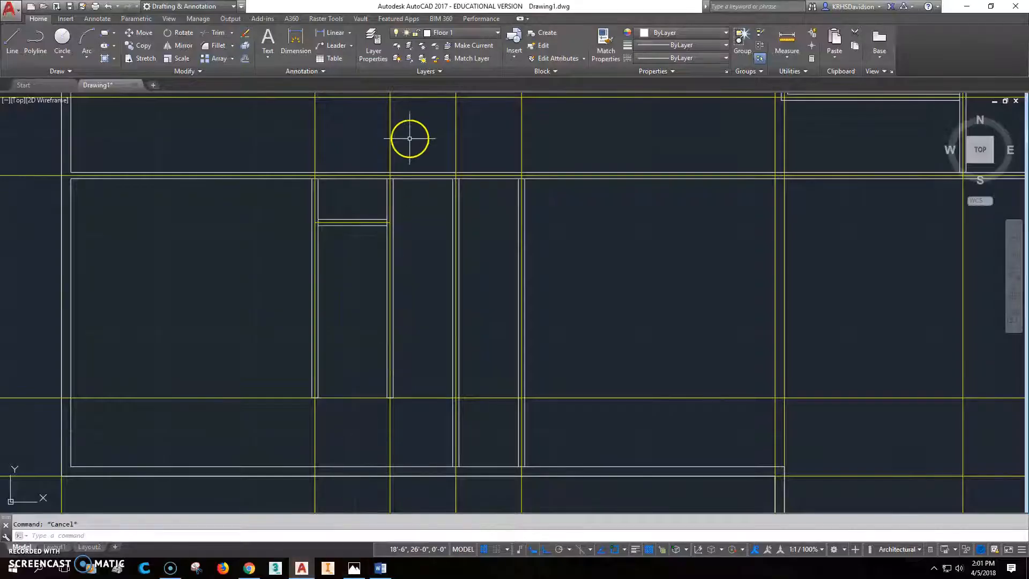
Extend the facing lines of the second and third lower interior walls up to the upper line of the horizontal interior wall
{"action": "scroll", "coordinate": [400, 188], "scroll_direction": "up", "scroll_amount": 2}
{"action": "scroll", "coordinate": [396, 186], "scroll_direction": "up", "scroll_amount": 2}
{"action": "scroll", "coordinate": [395, 183], "scroll_direction": "down", "scroll_amount": 2}
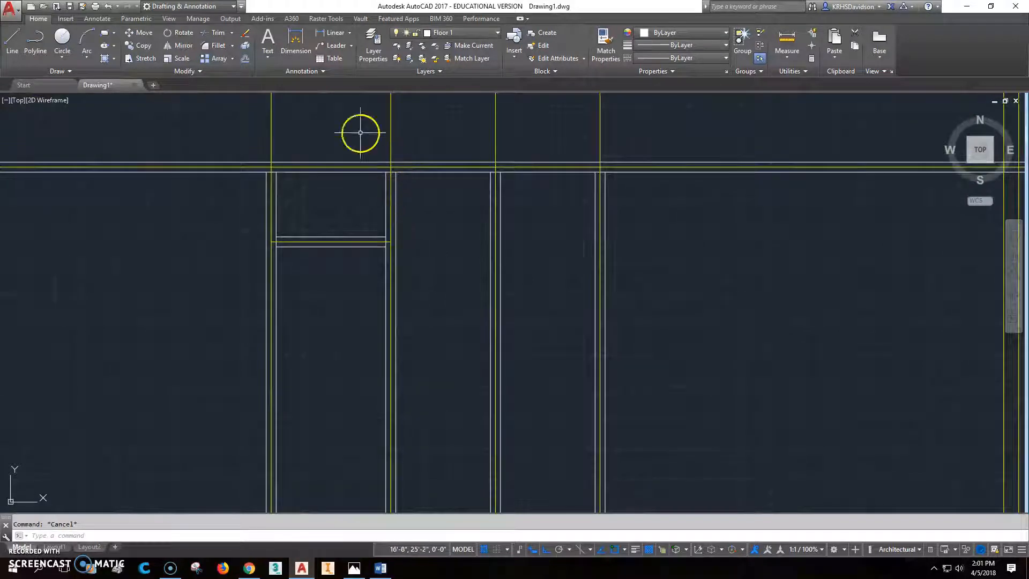
{"action": "left_click", "coordinate": [233, 36]}
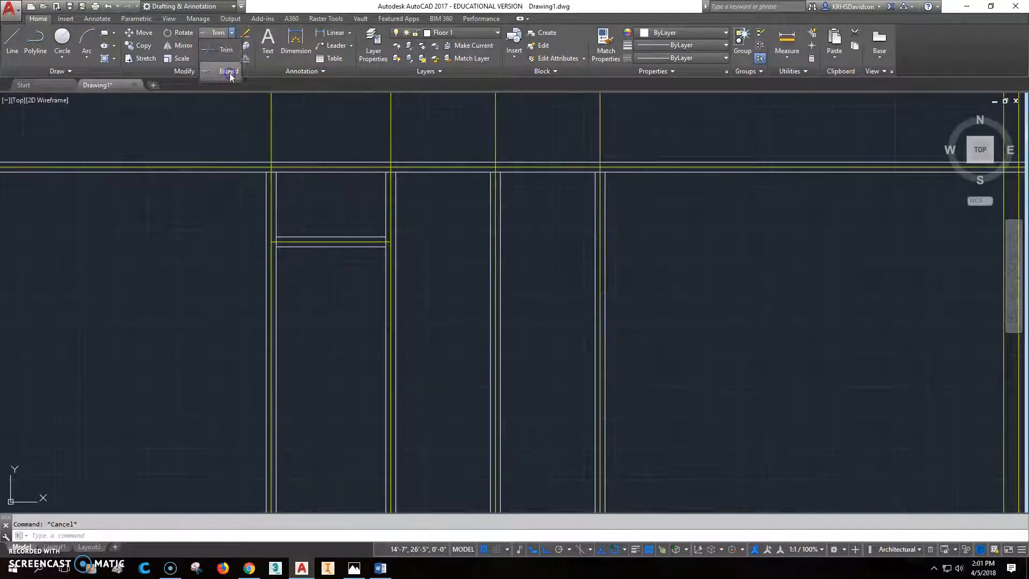
{"action": "left_click", "coordinate": [222, 58]}
{"action": "left_click", "coordinate": [395, 180]}
{"action": "left_click", "coordinate": [490, 179]}
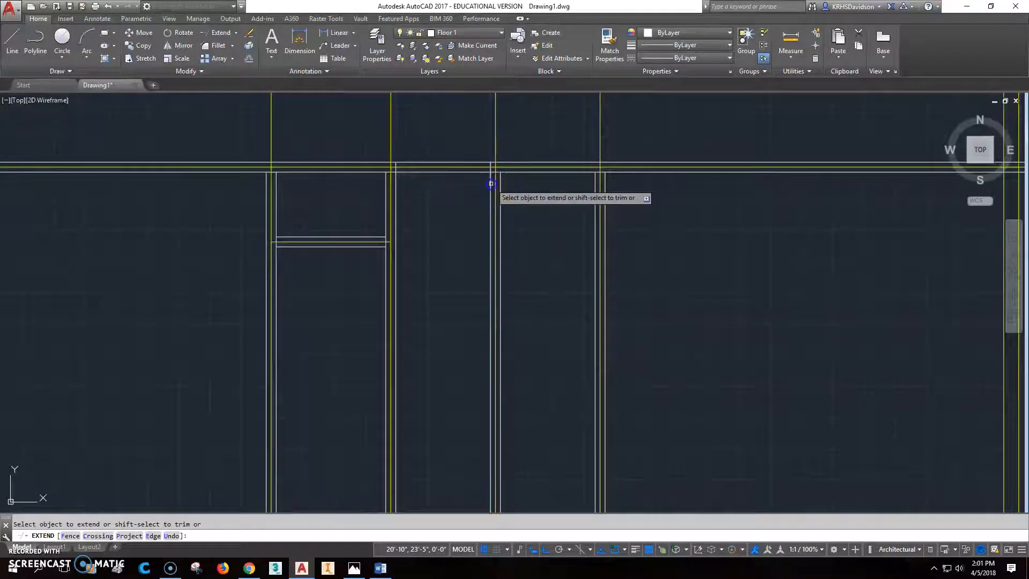
{"action": "key", "text": "Escape"}
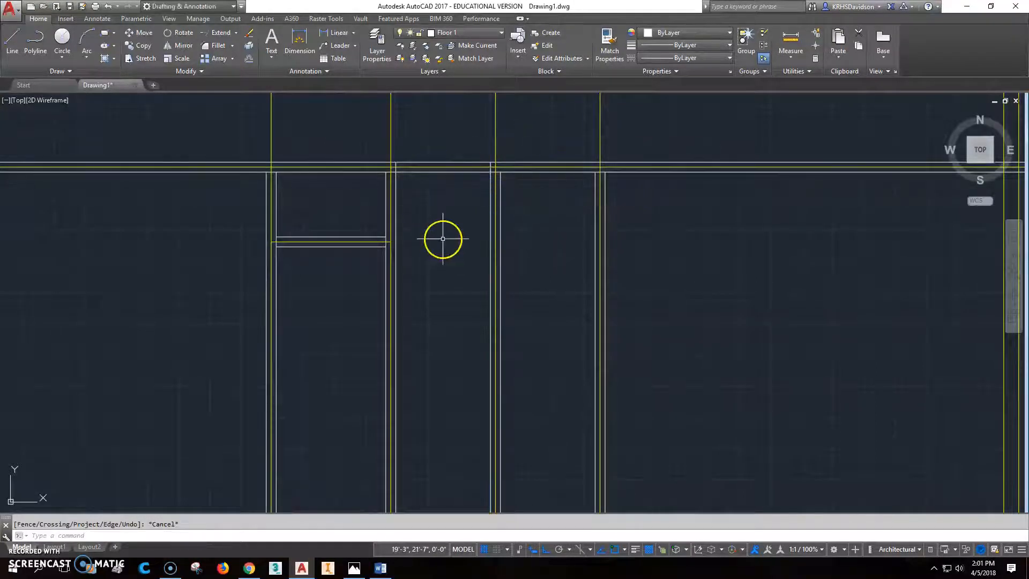
Trim both lines of the horizontal interior wall between the extended hallway lines to create the opening
{"action": "left_click", "coordinate": [236, 33]}
{"action": "left_click", "coordinate": [227, 50]}
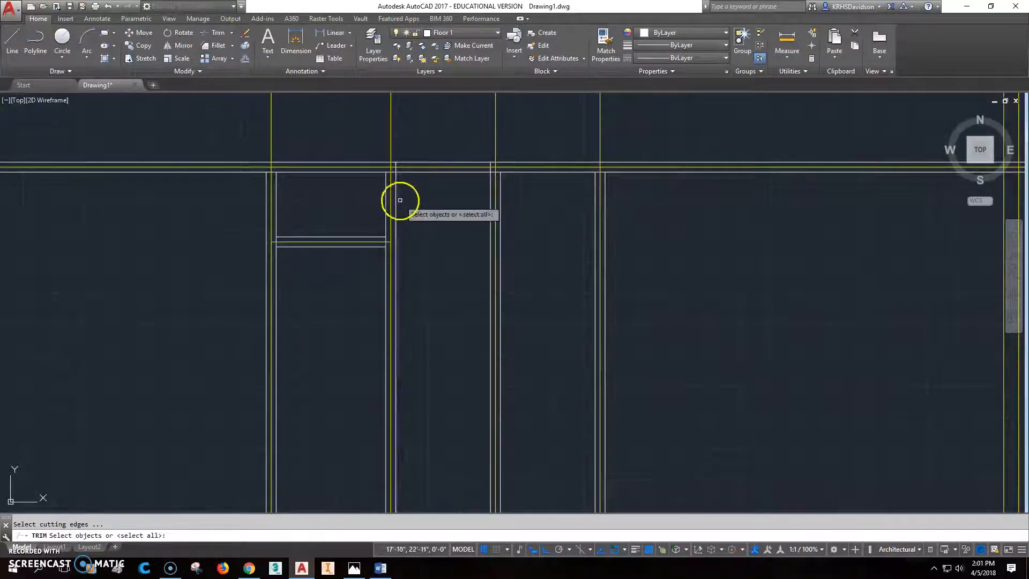
{"action": "left_click", "coordinate": [490, 200]}
{"action": "key", "text": "Return"}
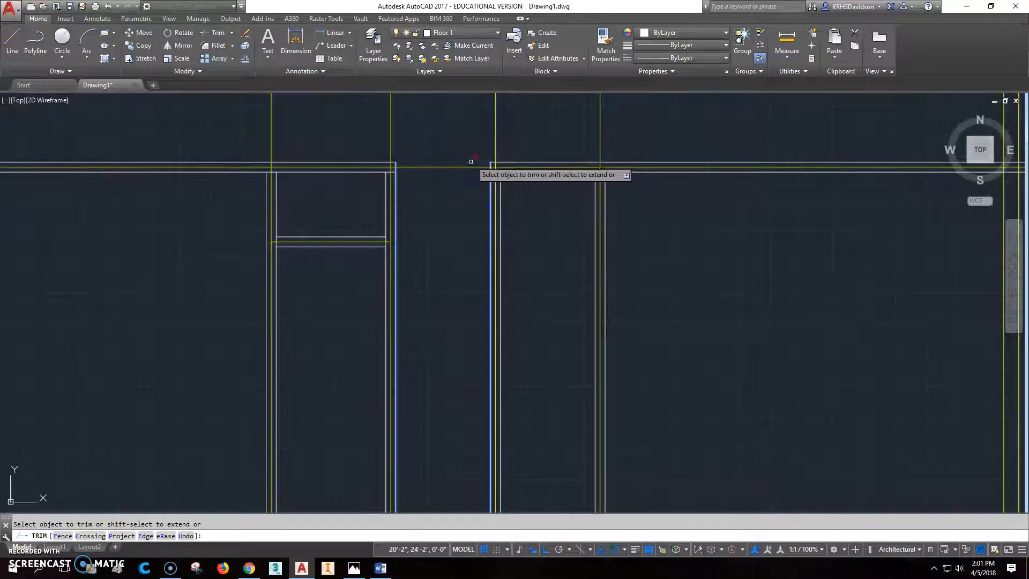
{"action": "left_click", "coordinate": [445, 171]}
{"action": "key", "text": "Escape"}
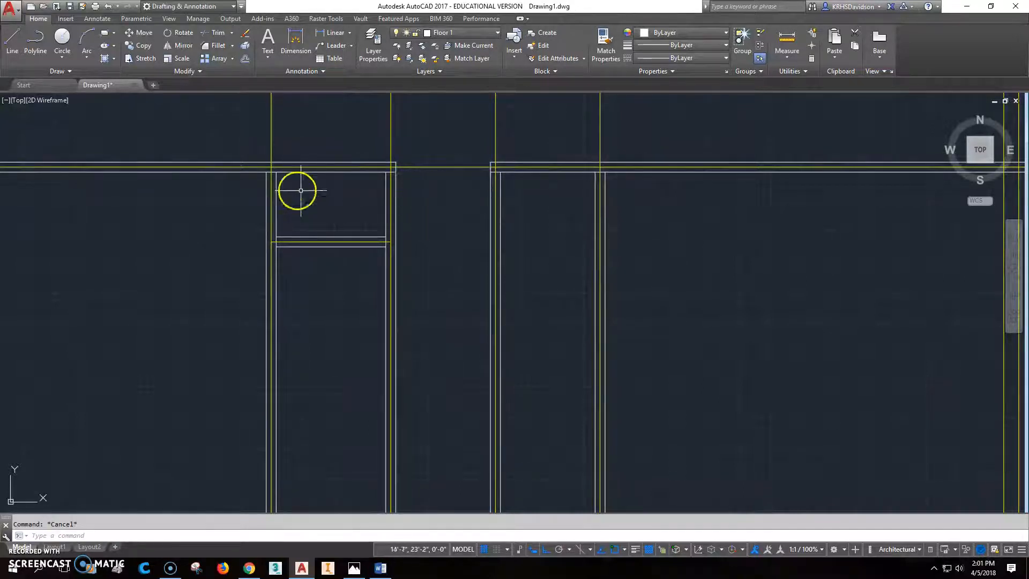
Fillet, with zero radius, the inner corners where the second and third lower interior walls meet the horizontal interior wall
{"action": "scroll", "coordinate": [297, 187], "scroll_direction": "up", "scroll_amount": 2}
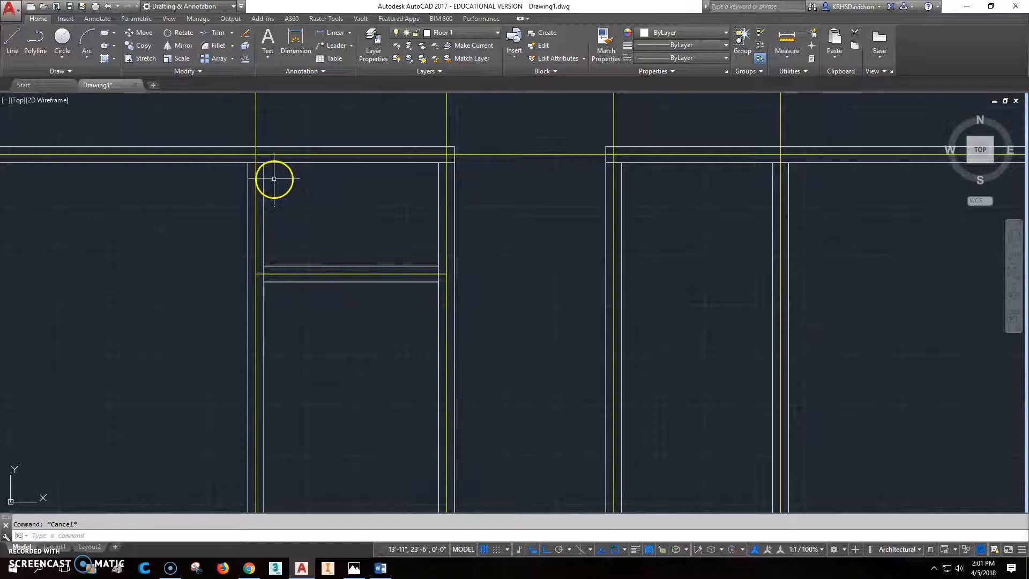
{"action": "scroll", "coordinate": [311, 179], "scroll_direction": "down", "scroll_amount": 2}
{"action": "scroll", "coordinate": [508, 233], "scroll_direction": "down", "scroll_amount": 1}
{"action": "scroll", "coordinate": [508, 233], "scroll_direction": "up", "scroll_amount": 5}
{"action": "left_click", "coordinate": [218, 45]}
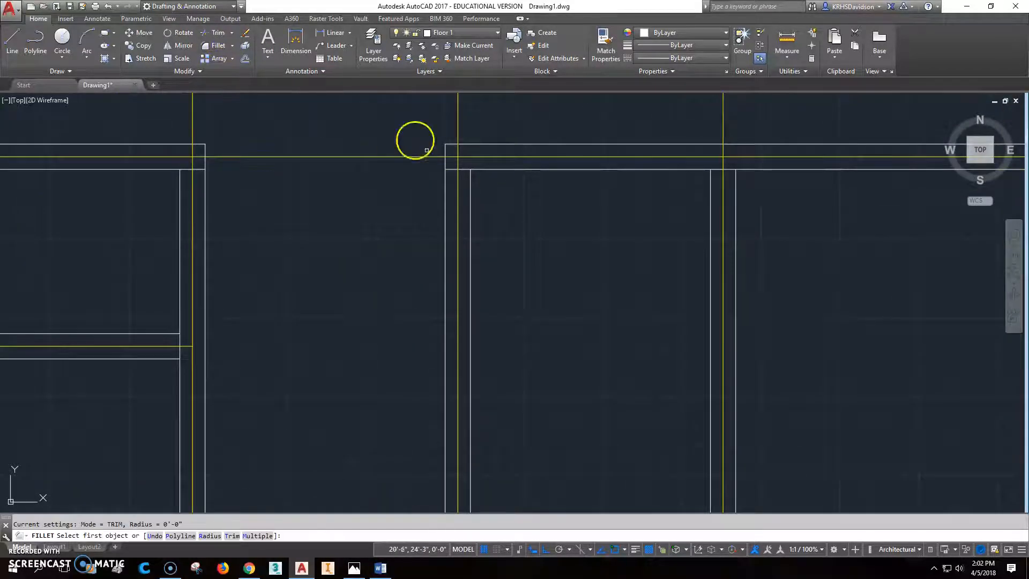
{"action": "left_click", "coordinate": [474, 170]}
{"action": "left_click", "coordinate": [79, 512]}
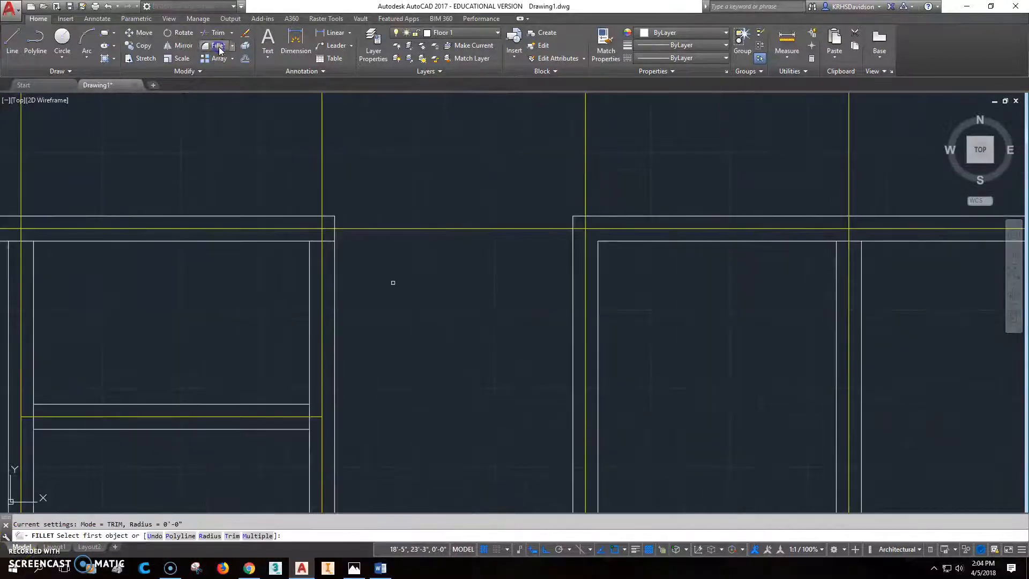
{"action": "left_click", "coordinate": [296, 242]}
{"action": "key", "text": "Escape"}
Examine the lower interior walls and check the plan image in Photos for the cross wall between the third and fourth walls, returning to AutoCAD
{"action": "scroll", "coordinate": [444, 308], "scroll_direction": "down", "scroll_amount": 1}
{"action": "middle_click_drag", "start_coordinate": [532, 279], "coordinate": [542, 173]}
{"action": "scroll", "coordinate": [484, 256], "scroll_direction": "down", "scroll_amount": 2}
{"action": "middle_click_drag", "start_coordinate": [486, 416], "coordinate": [492, 340]}
{"action": "scroll", "coordinate": [490, 351], "scroll_direction": "up", "scroll_amount": 1}
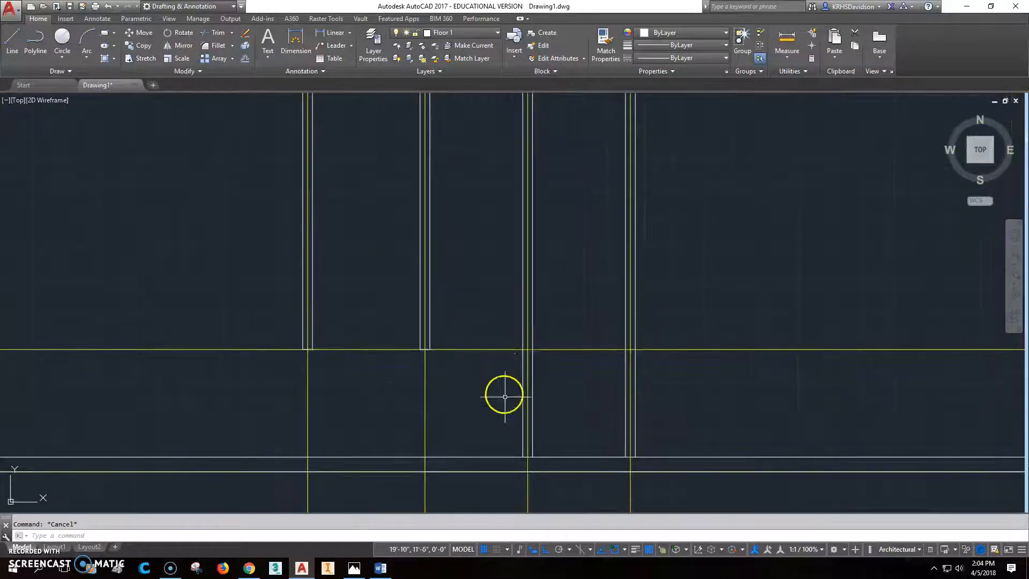
{"action": "left_click", "coordinate": [354, 570]}
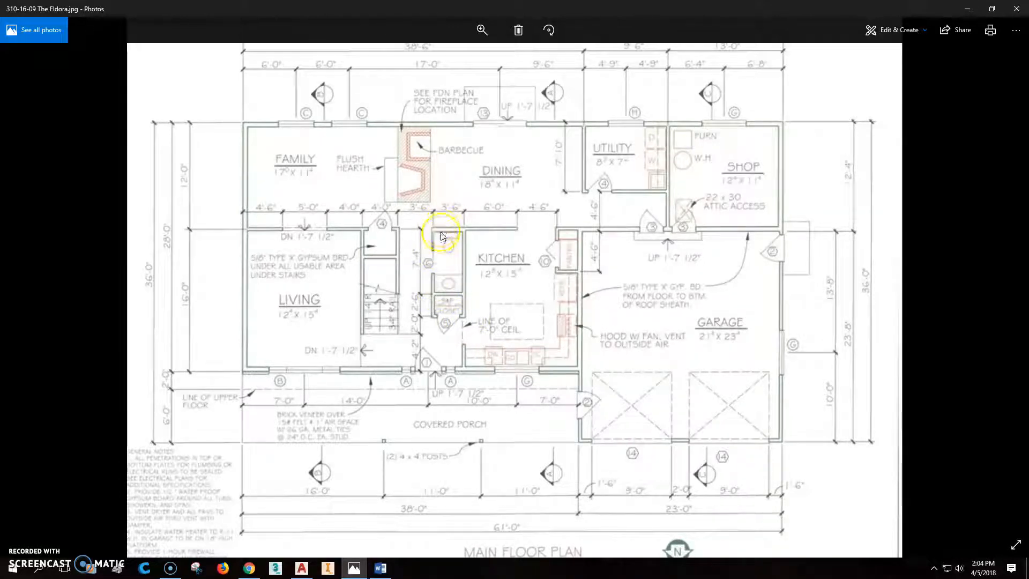
{"action": "left_click", "coordinate": [302, 569]}
{"action": "scroll", "coordinate": [545, 278], "scroll_direction": "up", "scroll_amount": 2}
{"action": "mouse_move", "coordinate": [545, 278]}
{"action": "middle_mouse_down"}
{"action": "mouse_move", "coordinate": [561, 303]}
{"action": "mouse_move", "coordinate": [526, 290]}
{"action": "middle_mouse_up"}
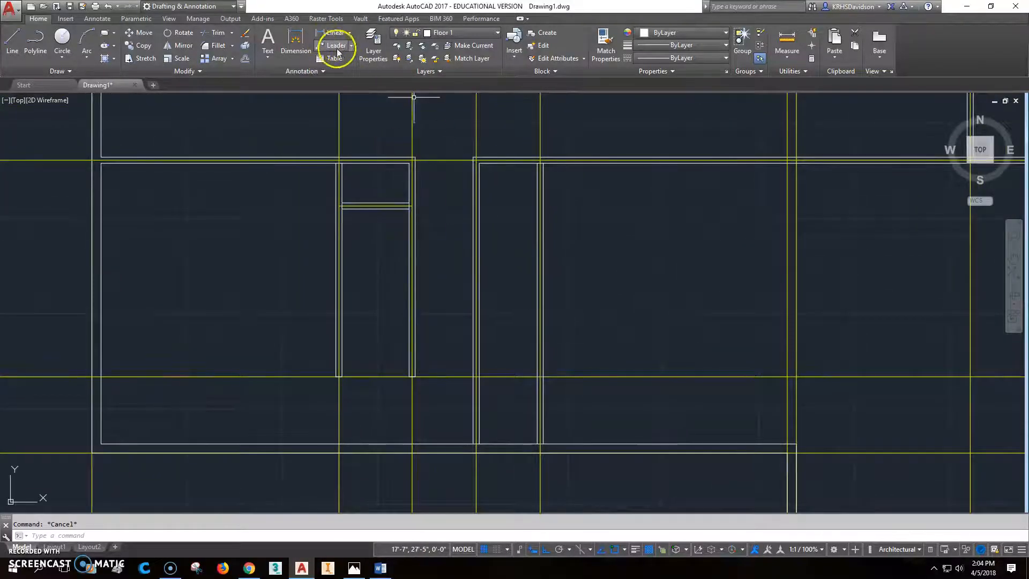
Offset the horizontal interior wall's construction line 7'4" downward
{"action": "left_click", "coordinate": [246, 60]}
{"action": "type", "text": "7'4"}
{"action": "key", "text": "Return"}
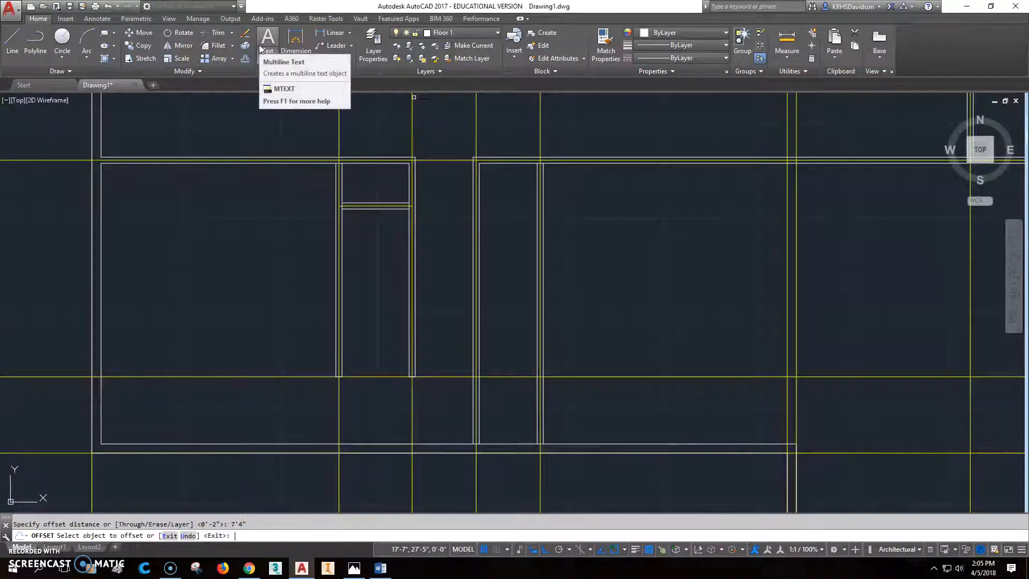
{"action": "left_click", "coordinate": [453, 161]}
{"action": "left_click", "coordinate": [445, 221]}
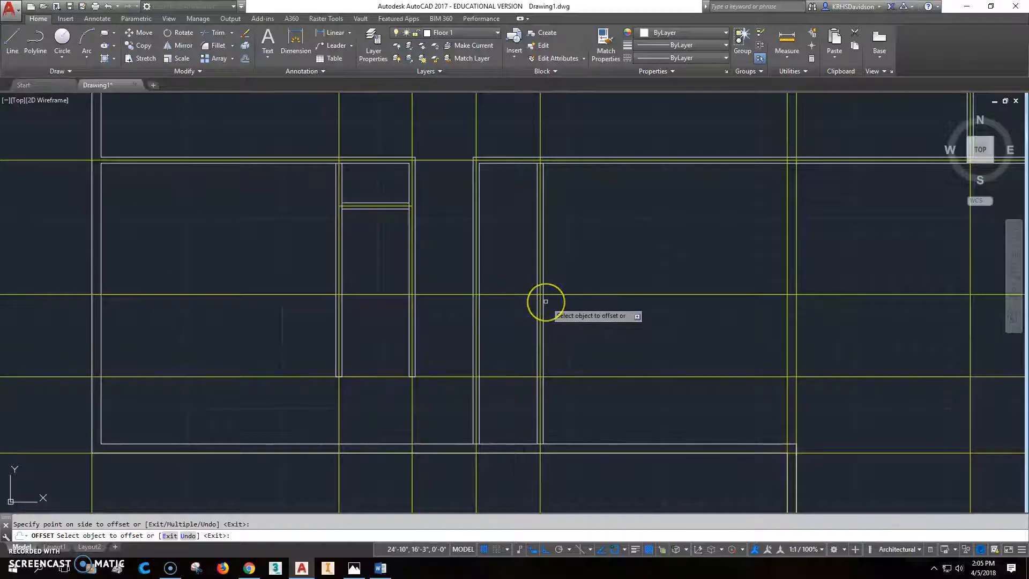
{"action": "key", "text": "Escape"}
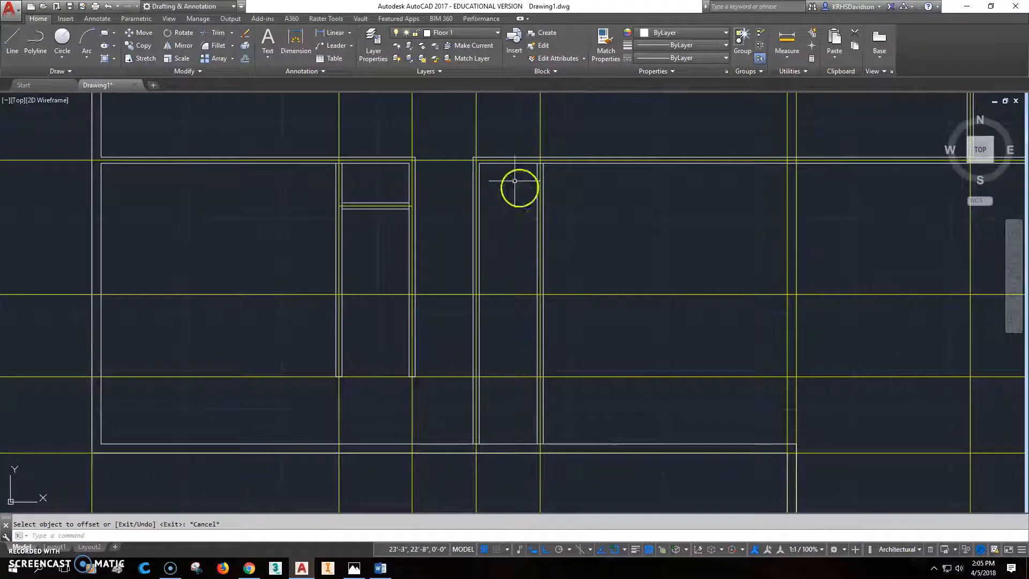
Offset the new horizontal construction line 2" to both sides to mark the cross wall's faces
{"action": "scroll", "coordinate": [503, 171], "scroll_direction": "up", "scroll_amount": 2}
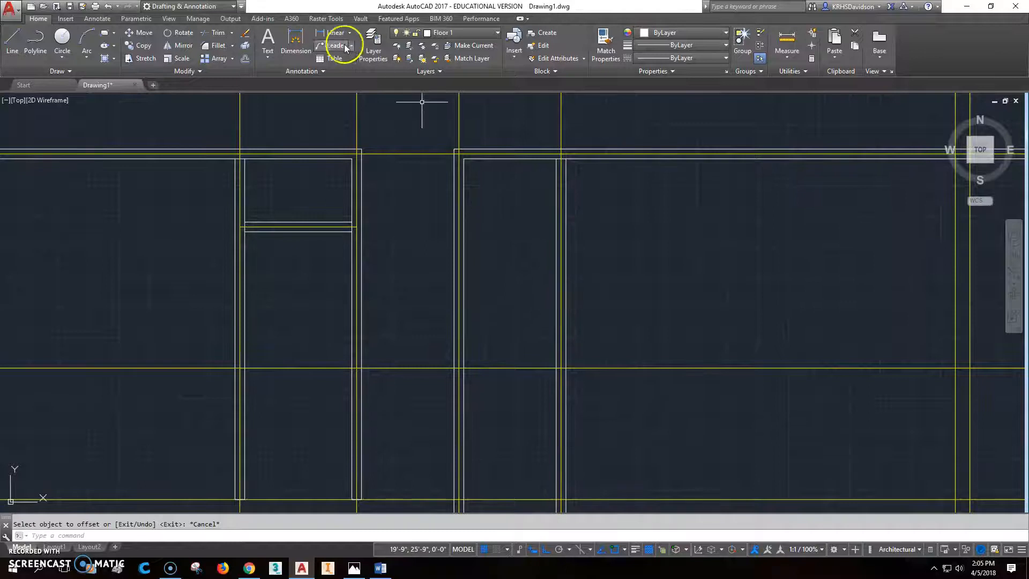
{"action": "left_click", "coordinate": [245, 58]}
{"action": "type", "text": "2\""}
{"action": "key", "text": "Return"}
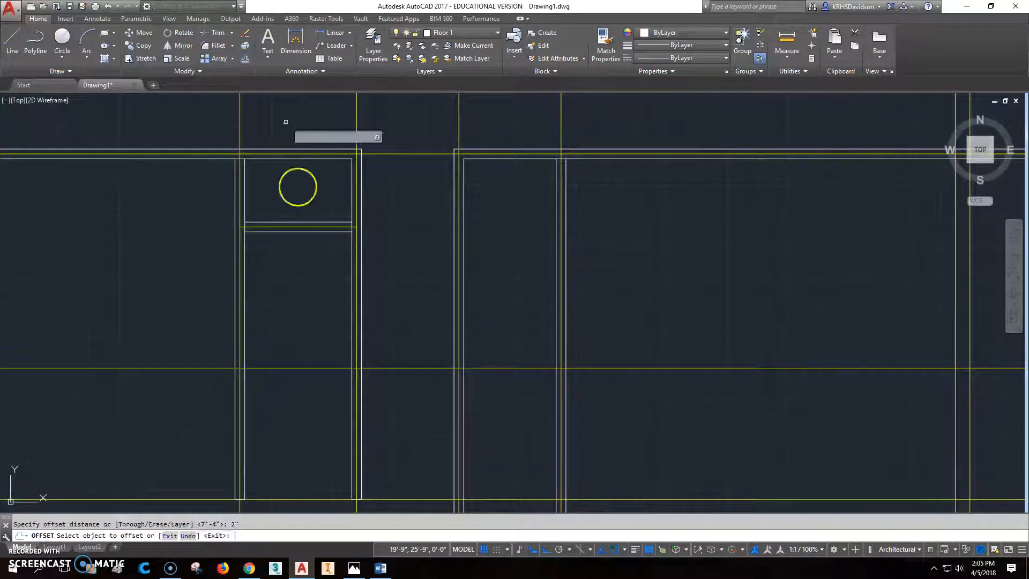
{"action": "left_click", "coordinate": [434, 370]}
{"action": "left_click", "coordinate": [432, 361]}
{"action": "left_click", "coordinate": [432, 368]}
{"action": "left_click", "coordinate": [432, 385]}
{"action": "key", "text": "Escape"}
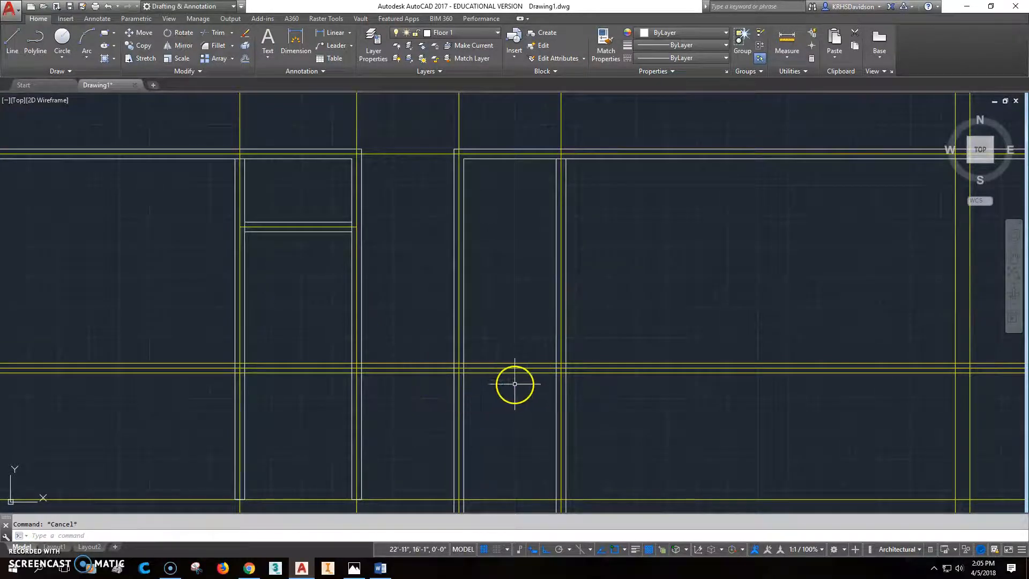
Draw the cross wall's two face lines along the offset construction lines, between the facing lines of the third and fourth lower walls
{"action": "scroll", "coordinate": [483, 361], "scroll_direction": "up", "scroll_amount": 2}
{"action": "type", "text": "l"}
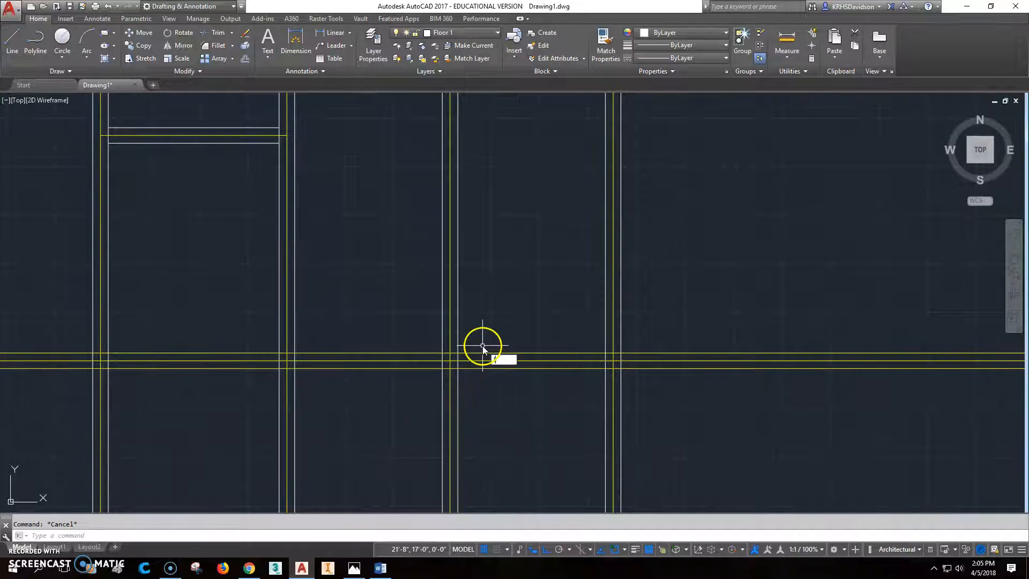
{"action": "key", "text": "Return"}
{"action": "left_click", "coordinate": [459, 352]}
{"action": "left_click", "coordinate": [605, 354]}
{"action": "key", "text": "Escape"}
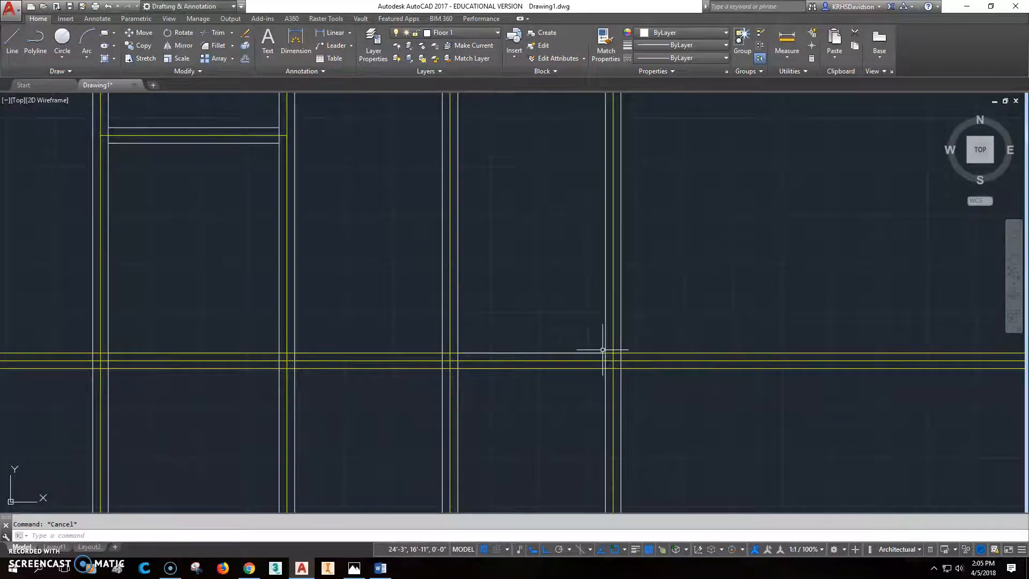
{"action": "key", "text": "Return"}
{"action": "left_click", "coordinate": [459, 368]}
{"action": "left_click", "coordinate": [606, 368]}
{"action": "key", "text": "Escape"}
Delete the two offset construction lines on either side of the new cross wall's centre line
{"action": "scroll", "coordinate": [561, 374], "scroll_direction": "down", "scroll_amount": 3}
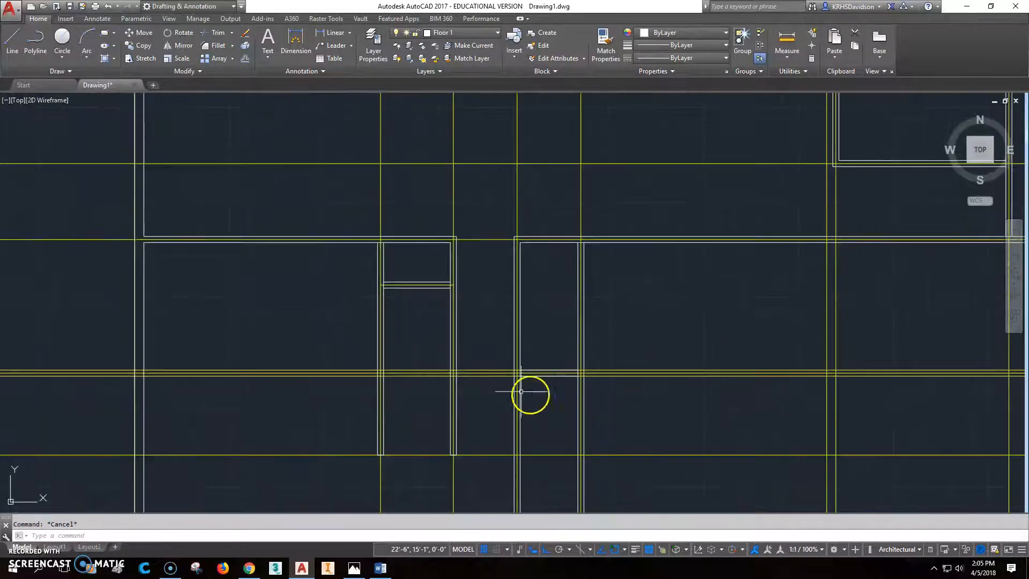
{"action": "left_click", "coordinate": [503, 375]}
{"action": "left_click", "coordinate": [506, 365]}
{"action": "key", "text": "Delete"}
{"action": "scroll", "coordinate": [601, 397], "scroll_direction": "down", "scroll_amount": 2}
{"action": "middle_click_drag", "start_coordinate": [593, 420], "coordinate": [586, 329]}
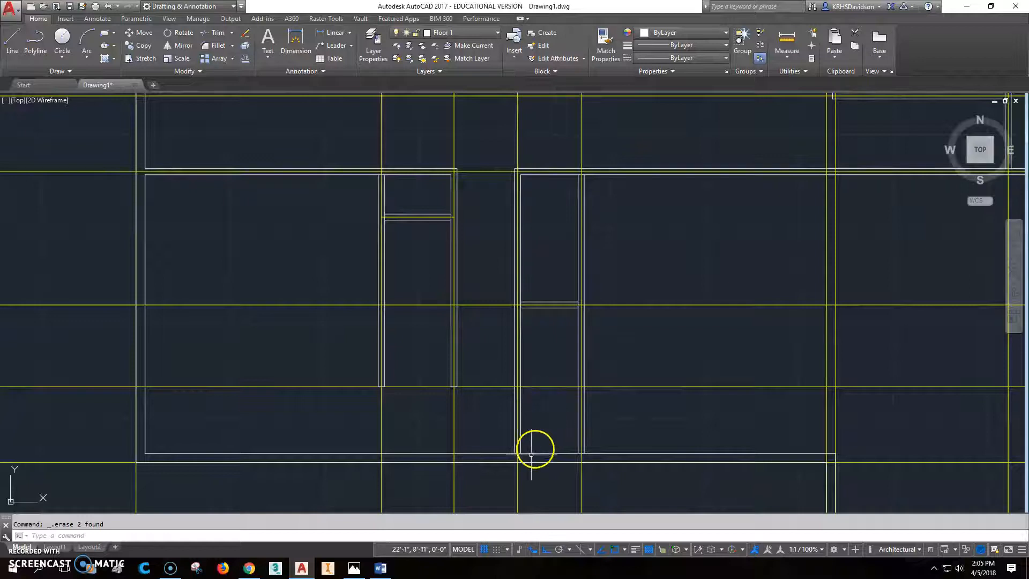
Check the plan image in Photos and, in AutoCAD, trim the new cross wall's construction line outside the third and fourth walls' vertical construction lines
{"action": "left_click", "coordinate": [355, 568]}
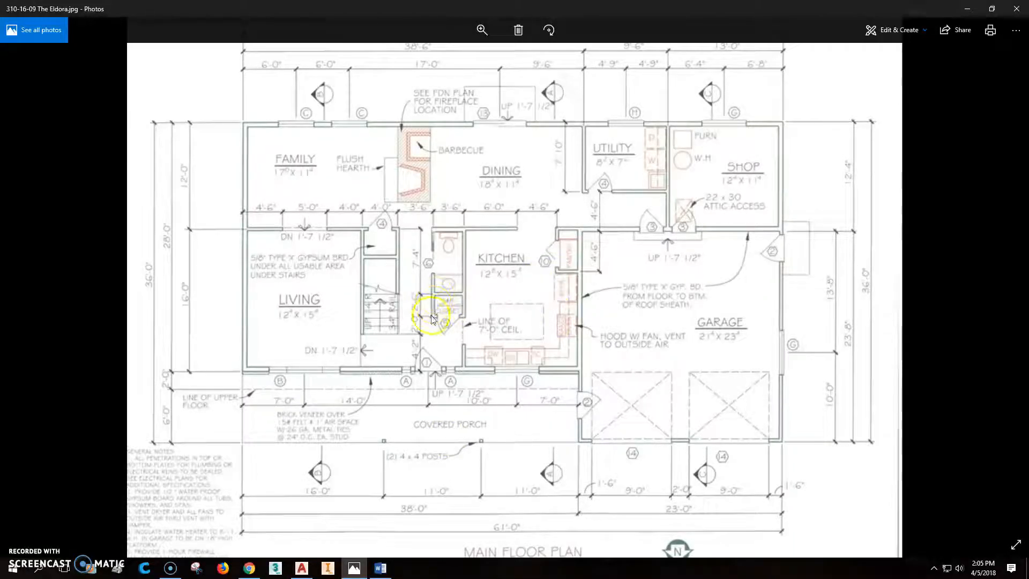
{"action": "mouse_move", "coordinate": [389, 568]}
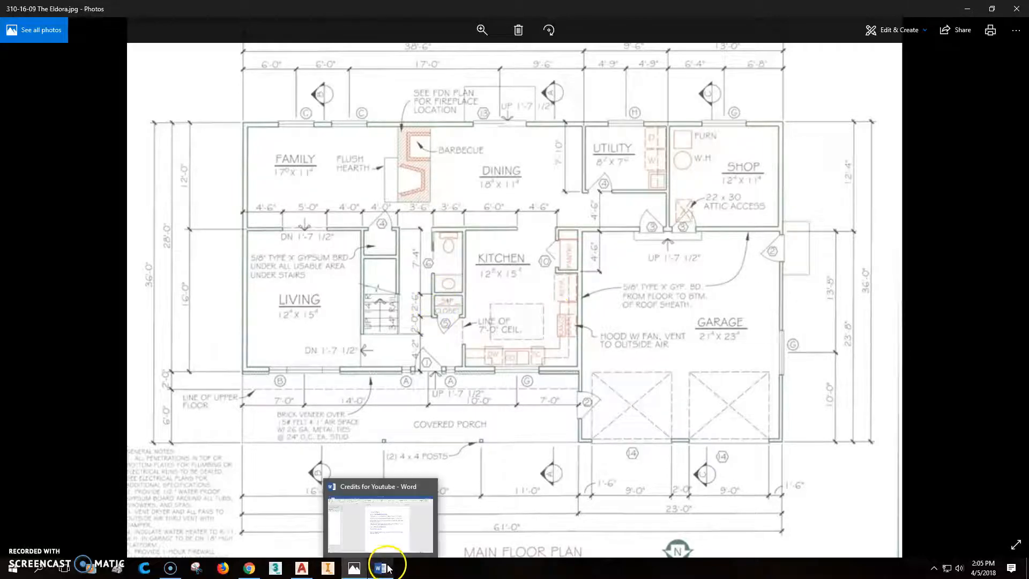
{"action": "left_click", "coordinate": [302, 568]}
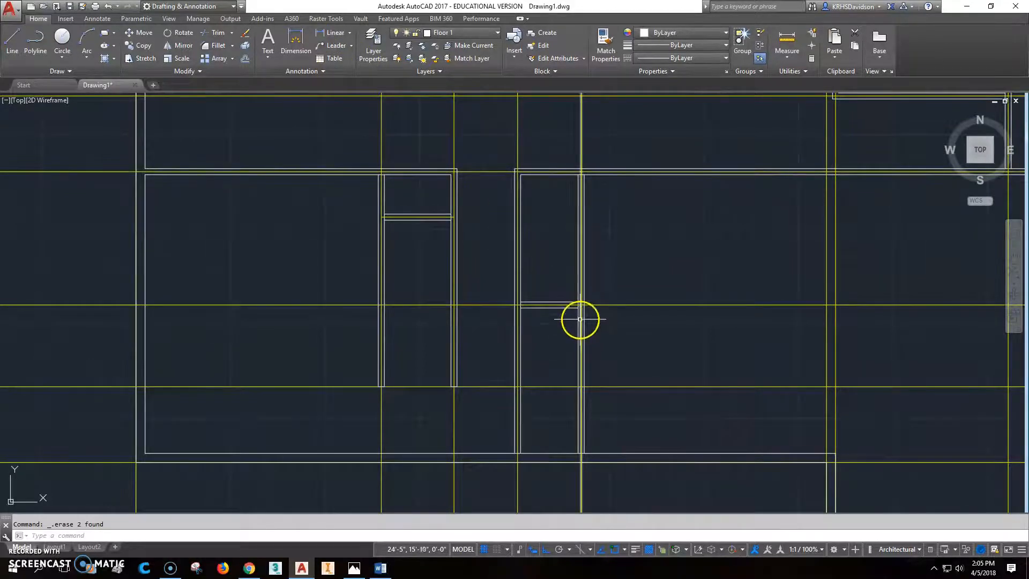
{"action": "left_click", "coordinate": [357, 567]}
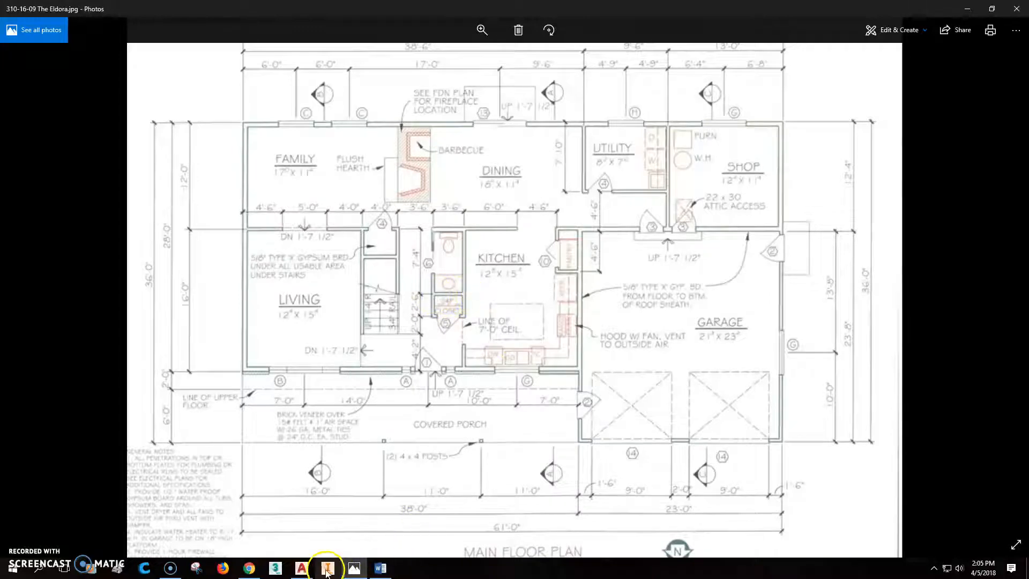
{"action": "left_click", "coordinate": [302, 568]}
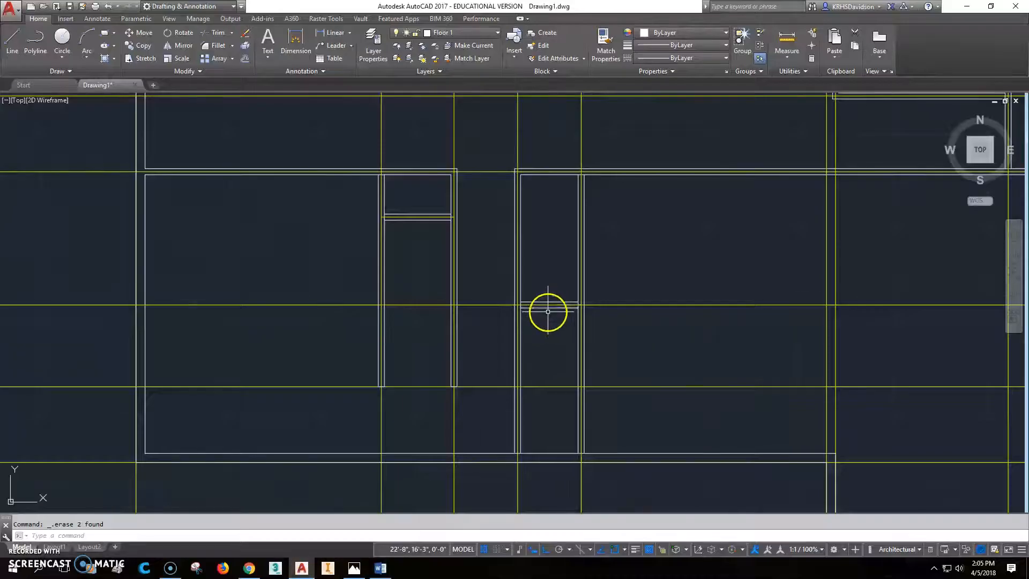
{"action": "left_click", "coordinate": [218, 33]}
{"action": "left_click", "coordinate": [500, 356]}
{"action": "left_click", "coordinate": [599, 351]}
{"action": "key", "text": "Return"}
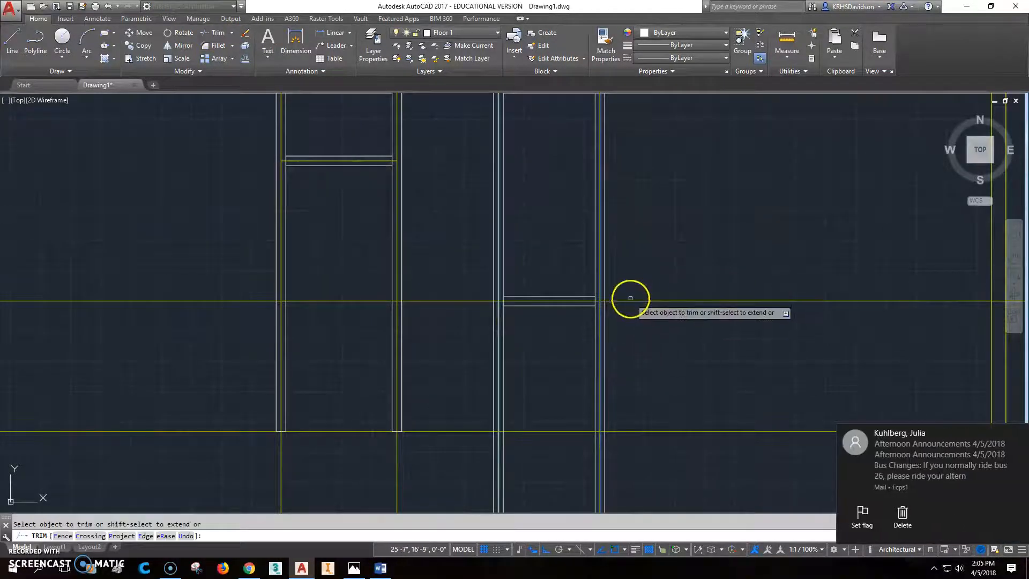
{"action": "left_click", "coordinate": [628, 303]}
{"action": "left_click", "coordinate": [619, 292]}
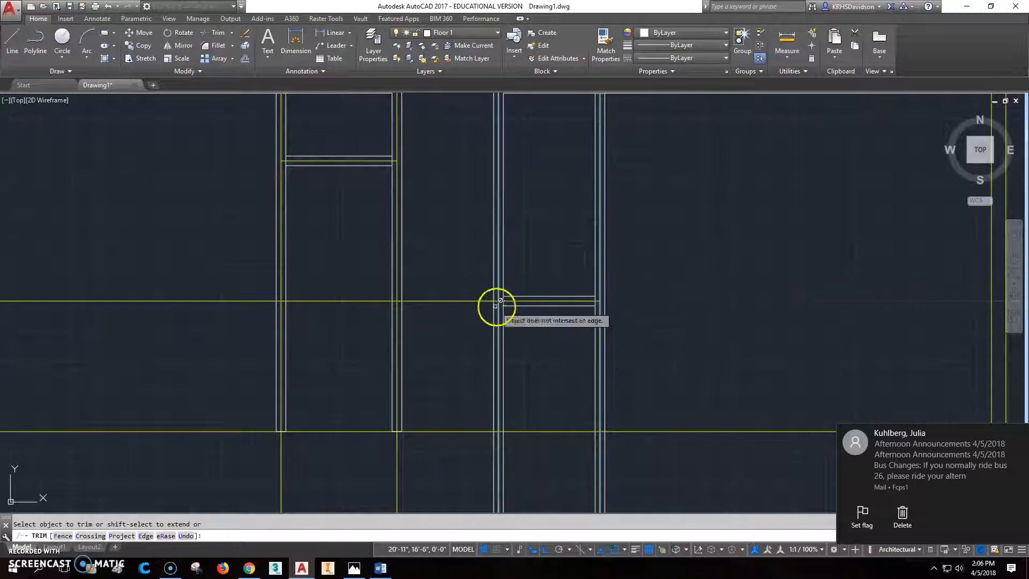
{"action": "left_click", "coordinate": [476, 302]}
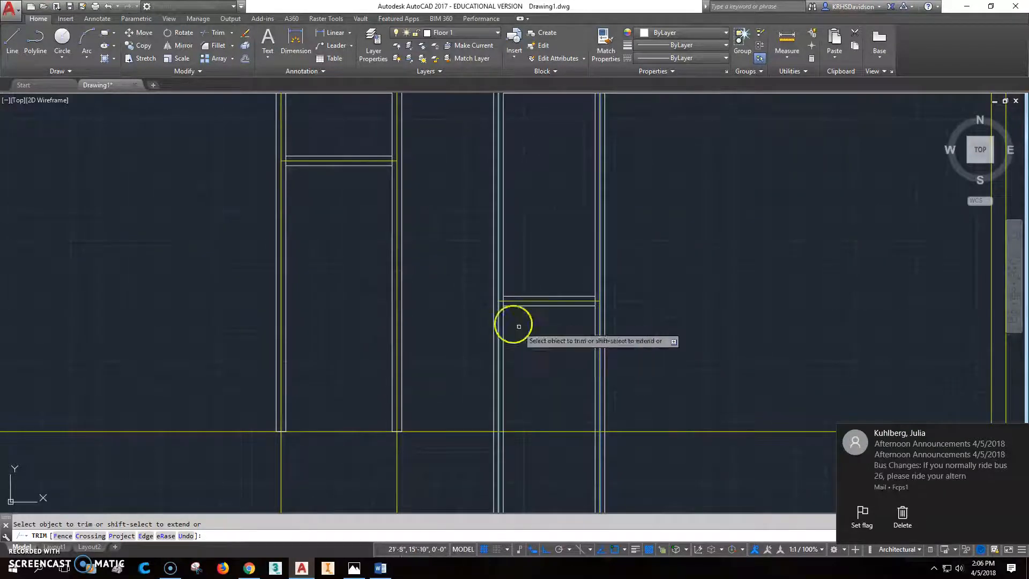
{"action": "key", "text": "Escape"}
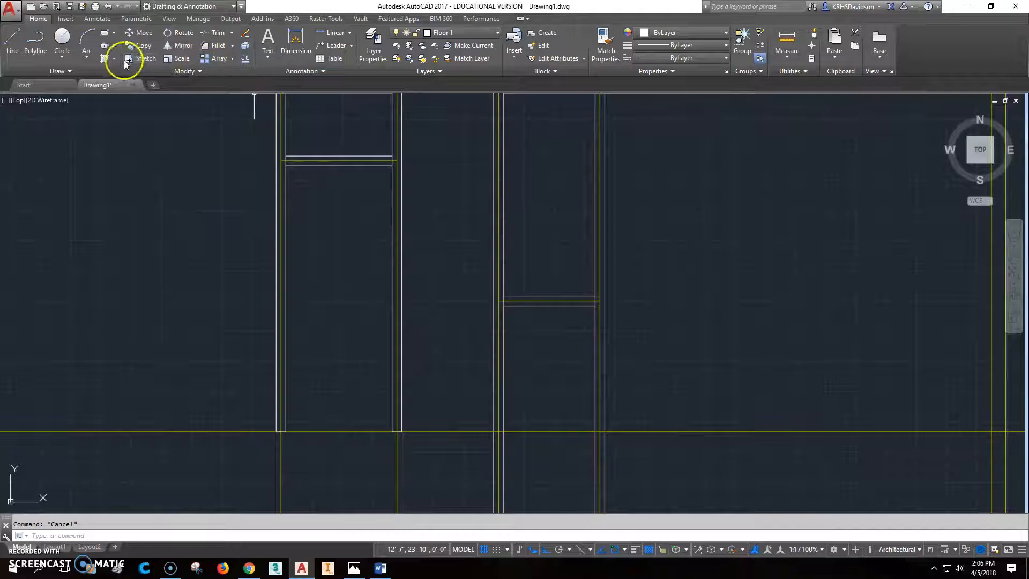
Copy the new cross wall and its construction line 2'6" straight down, checking the spacing on the plan image in Photos
{"action": "left_click", "coordinate": [146, 51]}
{"action": "left_click", "coordinate": [476, 276]}
{"action": "left_click", "coordinate": [648, 325]}
{"action": "key", "text": "Return"}
{"action": "left_click", "coordinate": [723, 276]}
{"action": "left_click", "coordinate": [355, 570]}
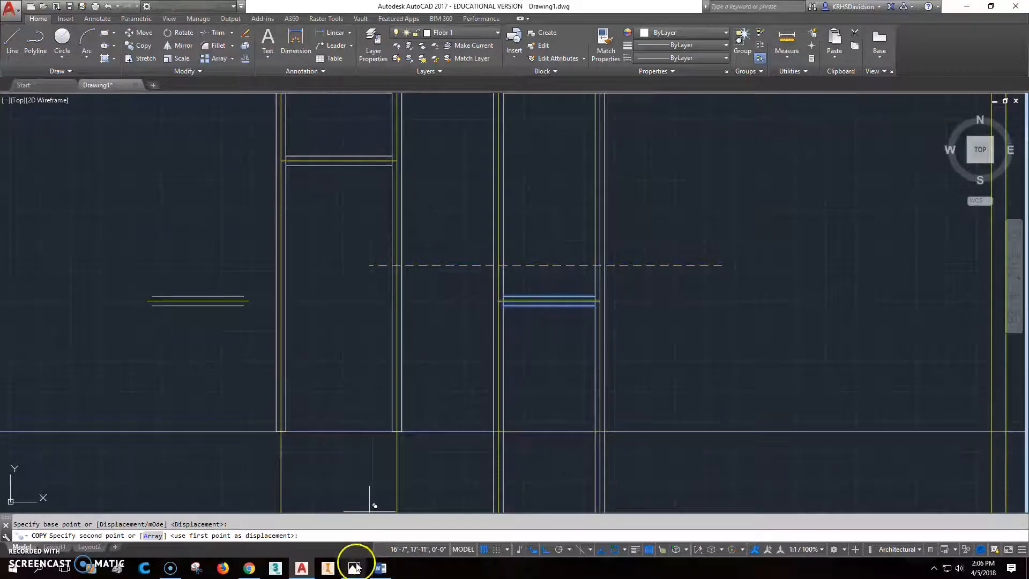
{"action": "left_click", "coordinate": [355, 567]}
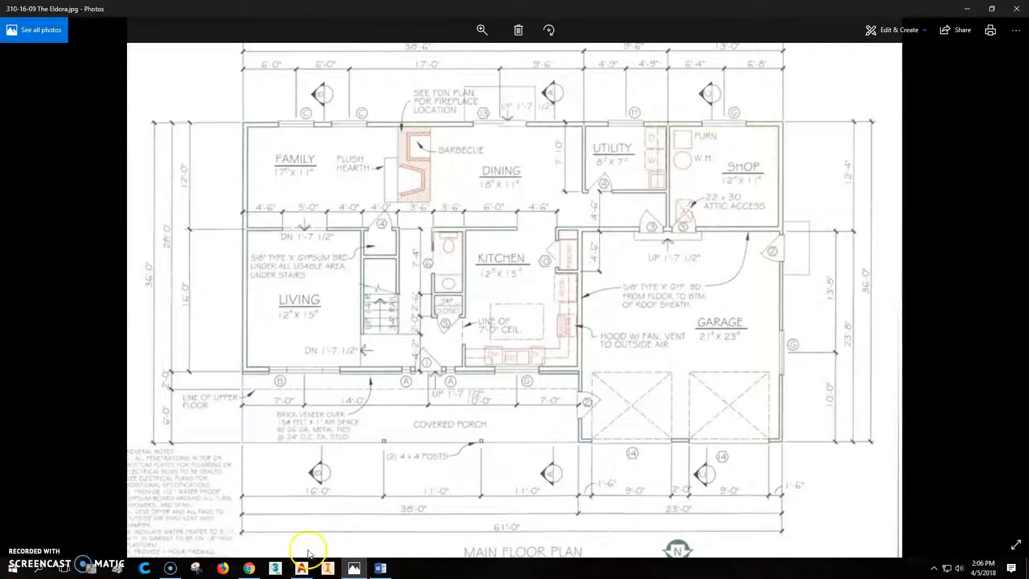
{"action": "left_click", "coordinate": [304, 567]}
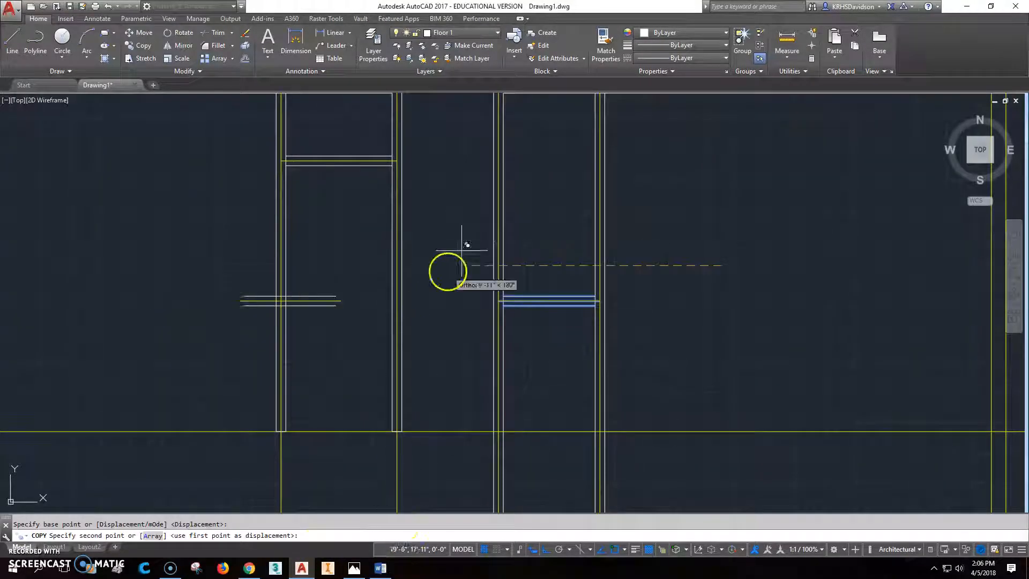
{"action": "type", "text": "2"}
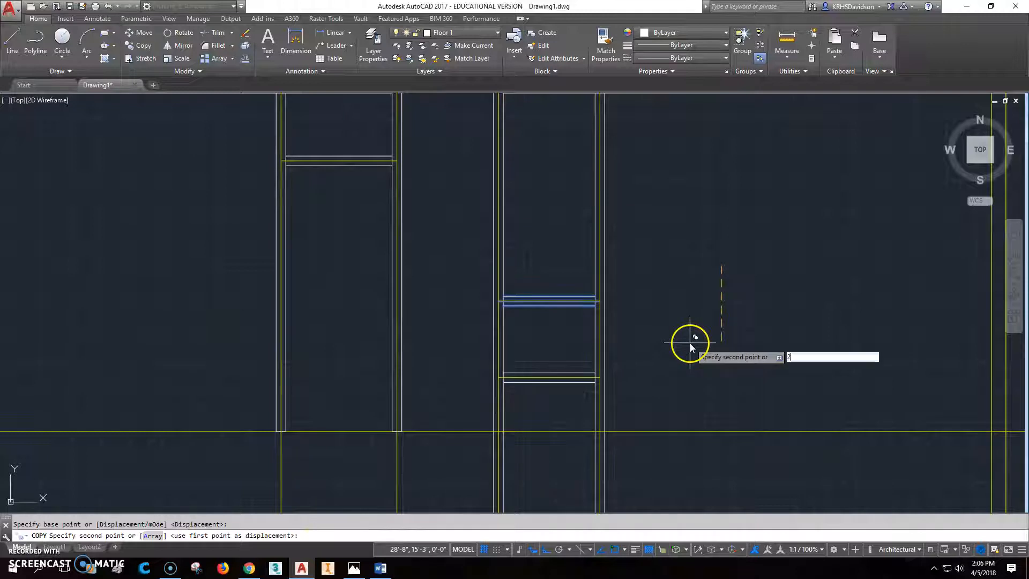
{"action": "type", "text": "'6\""}
{"action": "key", "text": "Return"}
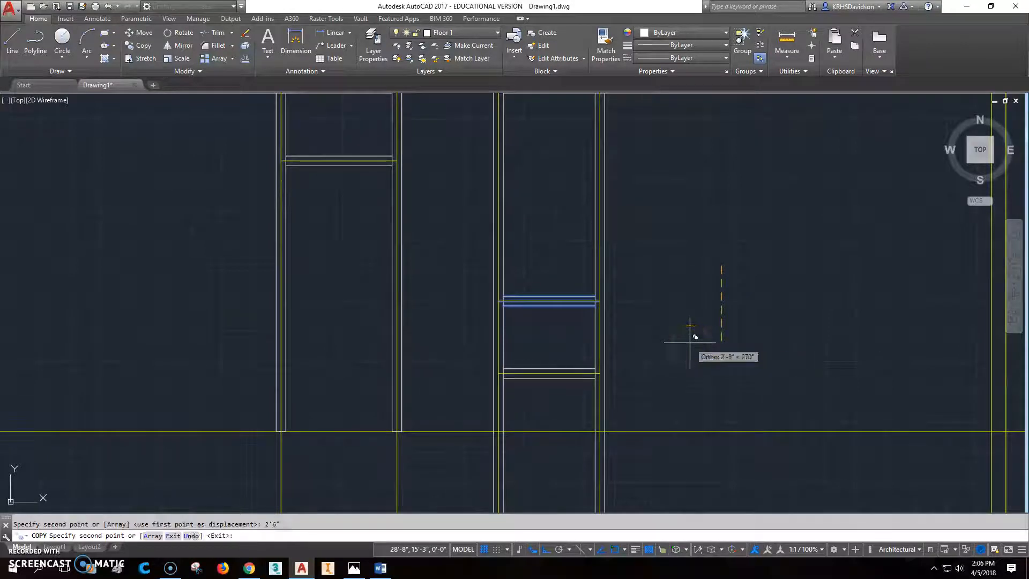
{"action": "key", "text": "Escape"}
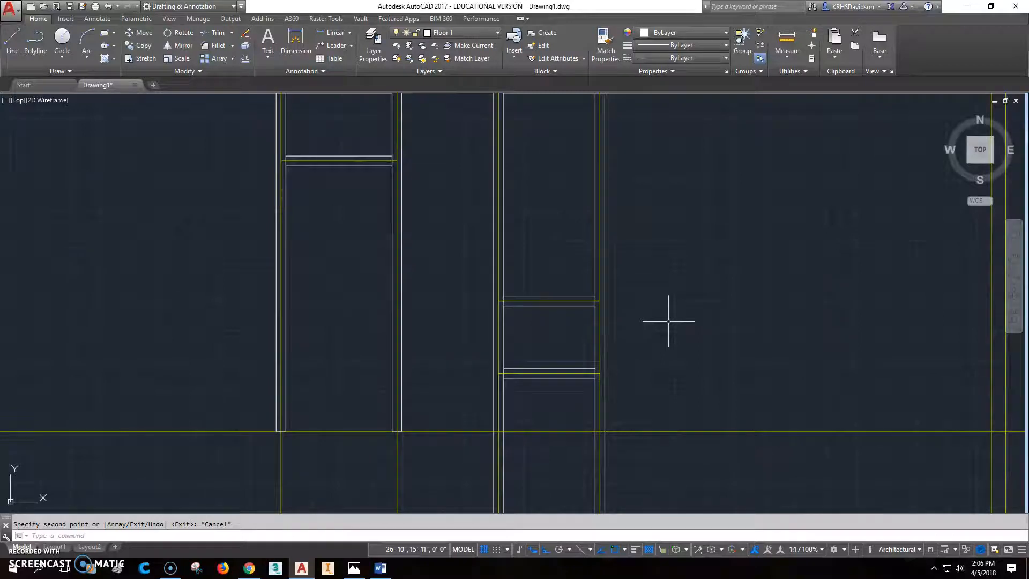
Check the plan image in Photos and, in AutoCAD, offset the lower exterior wall's inner face line 30" upward
{"action": "left_click", "coordinate": [24, 519]}
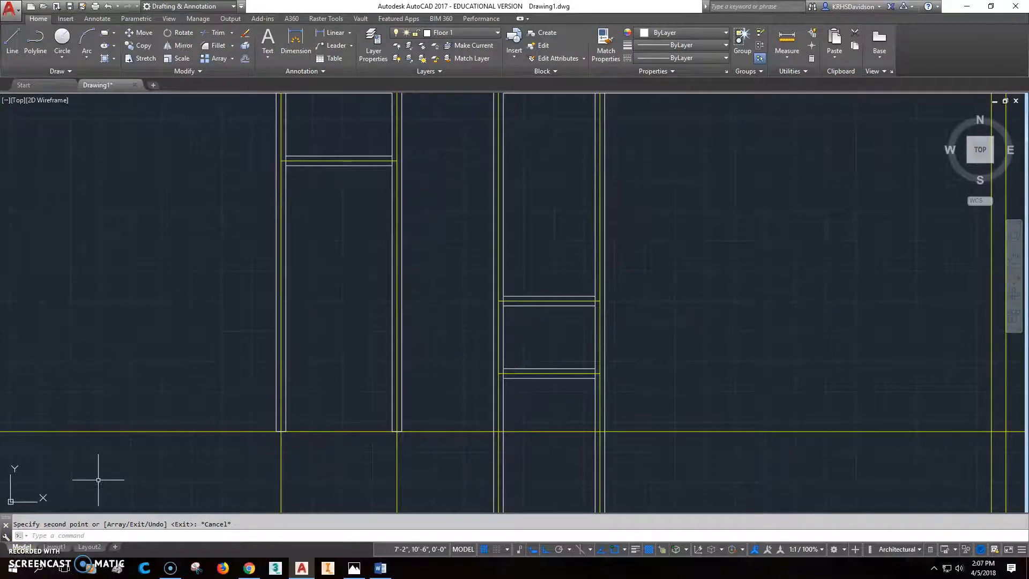
{"action": "left_click", "coordinate": [354, 567]}
{"action": "left_click", "coordinate": [541, 326]}
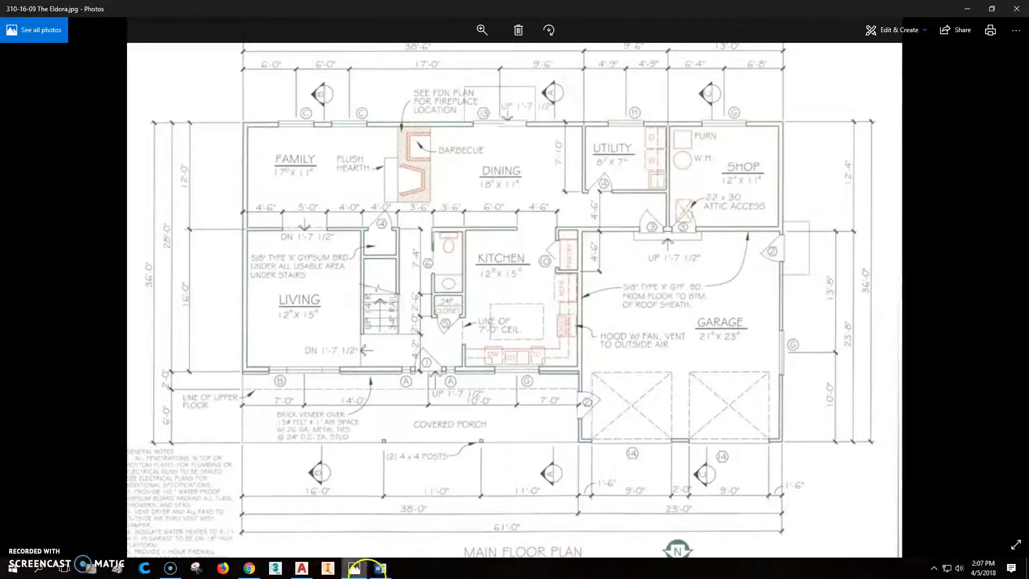
{"action": "left_click", "coordinate": [301, 568]}
{"action": "scroll", "coordinate": [605, 335], "scroll_direction": "down", "scroll_amount": 3}
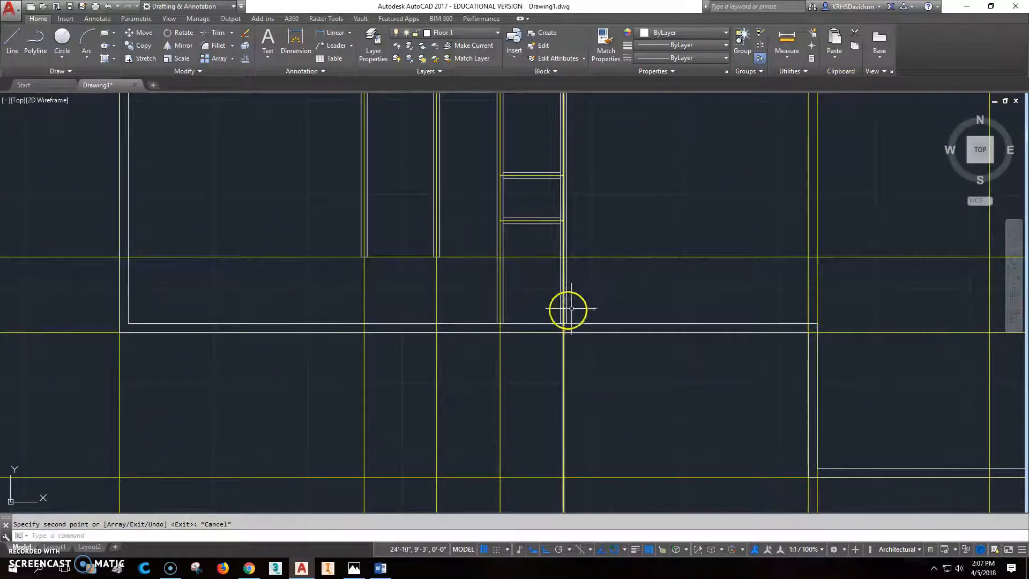
{"action": "scroll", "coordinate": [552, 308], "scroll_direction": "up", "scroll_amount": 2}
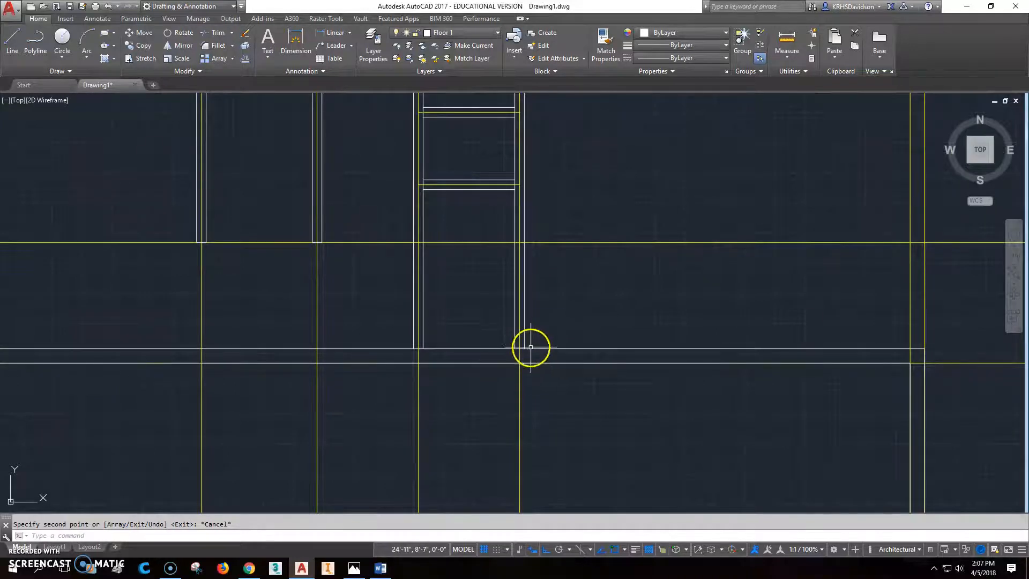
{"action": "left_click", "coordinate": [245, 60]}
{"action": "type", "text": "30"}
{"action": "key", "text": "Return"}
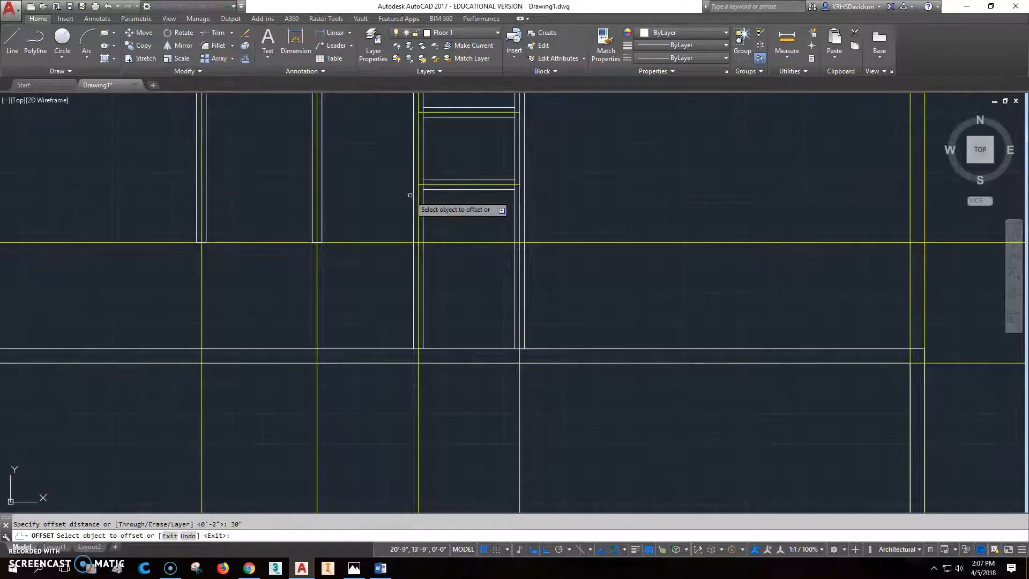
{"action": "left_click", "coordinate": [565, 349]}
{"action": "left_click", "coordinate": [567, 315]}
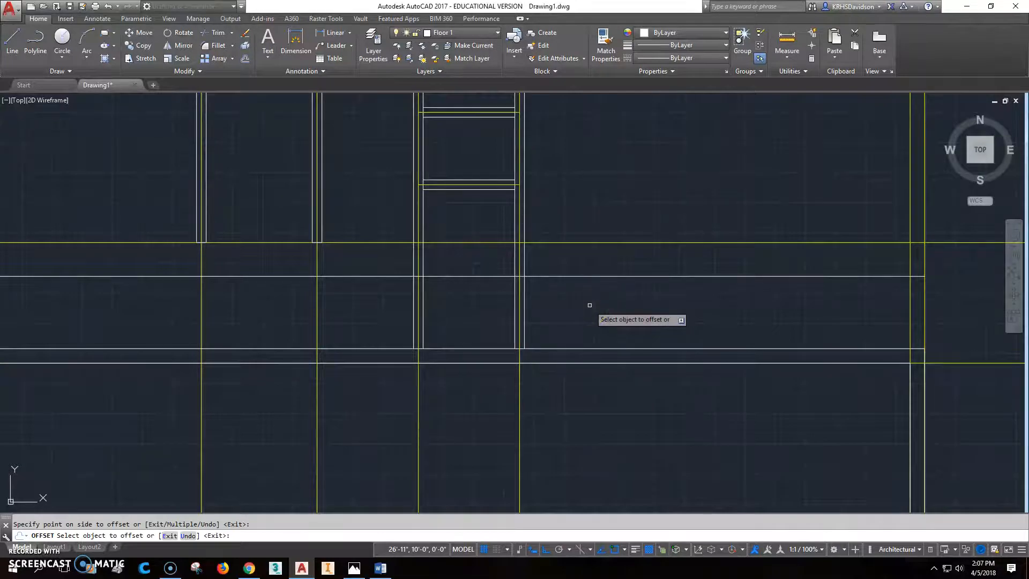
{"action": "key", "text": "Escape"}
{"action": "middle_click_drag", "start_coordinate": [560, 211], "coordinate": [534, 238]}
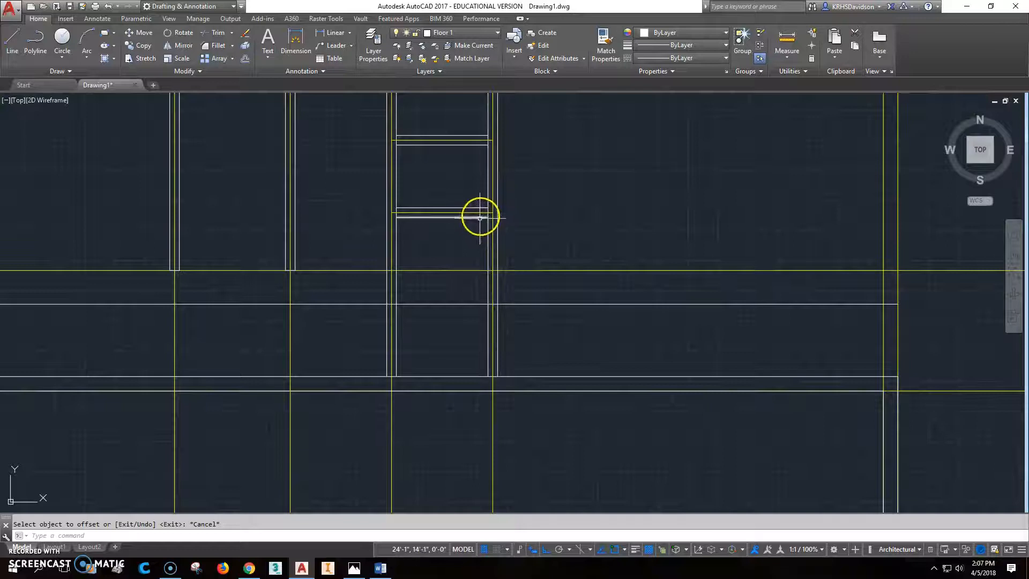
Check the plan image in Photos and, in AutoCAD, extend the lower cross wall's bottom face line to the outer faces of the third and fourth walls
{"action": "left_click", "coordinate": [354, 567]}
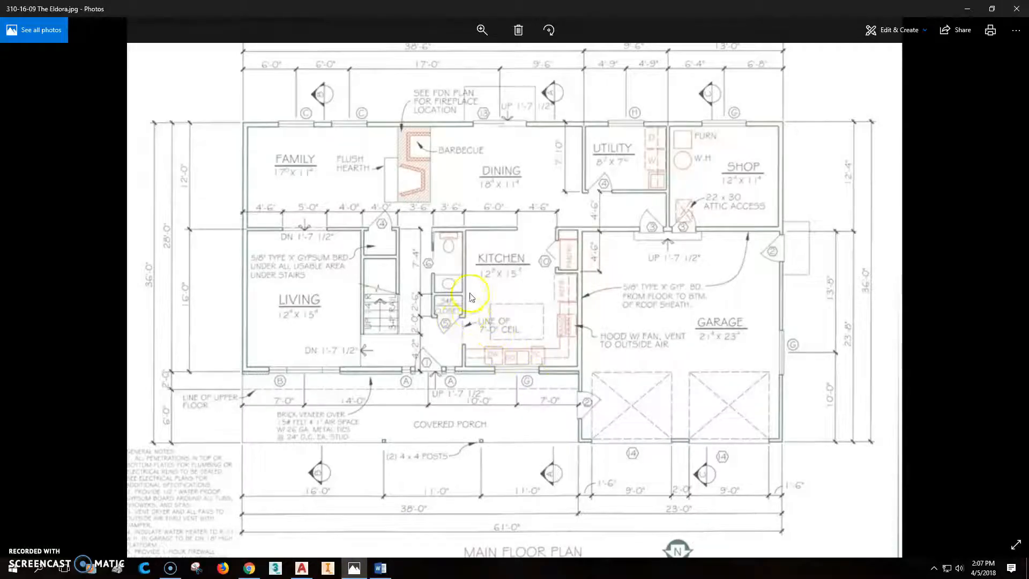
{"action": "left_click", "coordinate": [303, 569]}
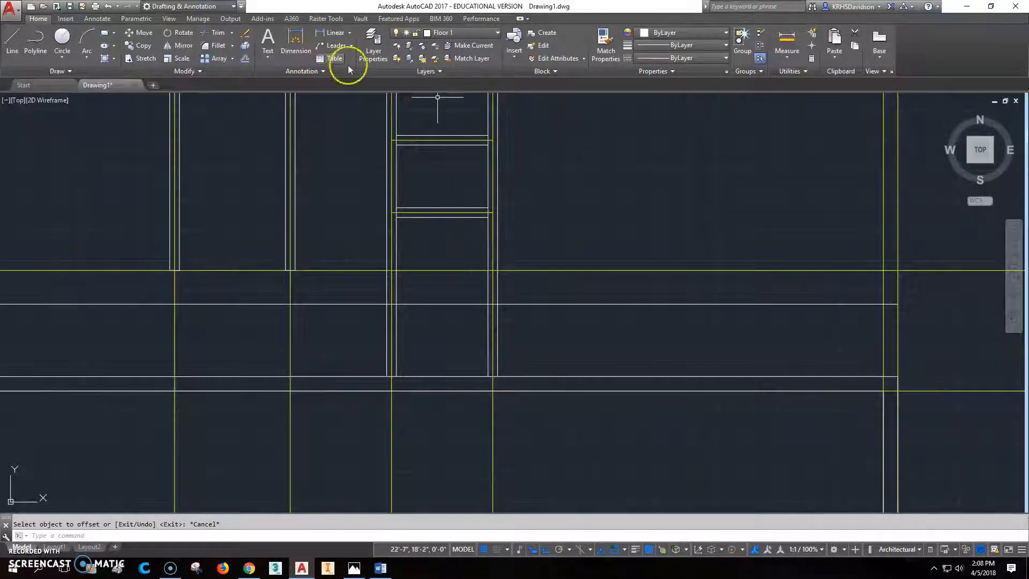
{"action": "left_click", "coordinate": [231, 33]}
{"action": "left_click", "coordinate": [228, 72]}
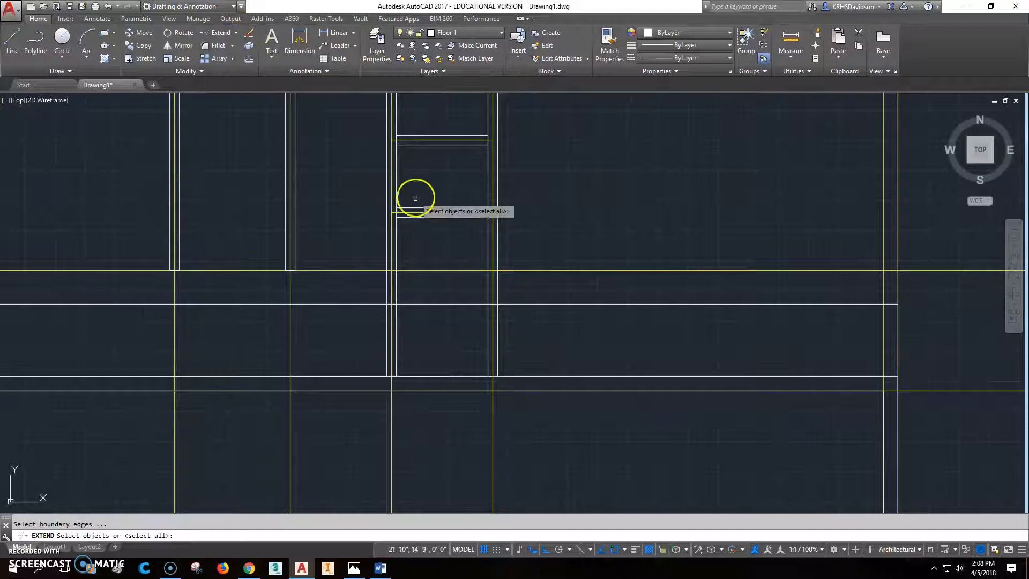
{"action": "key", "text": "Return"}
{"action": "left_click", "coordinate": [477, 219]}
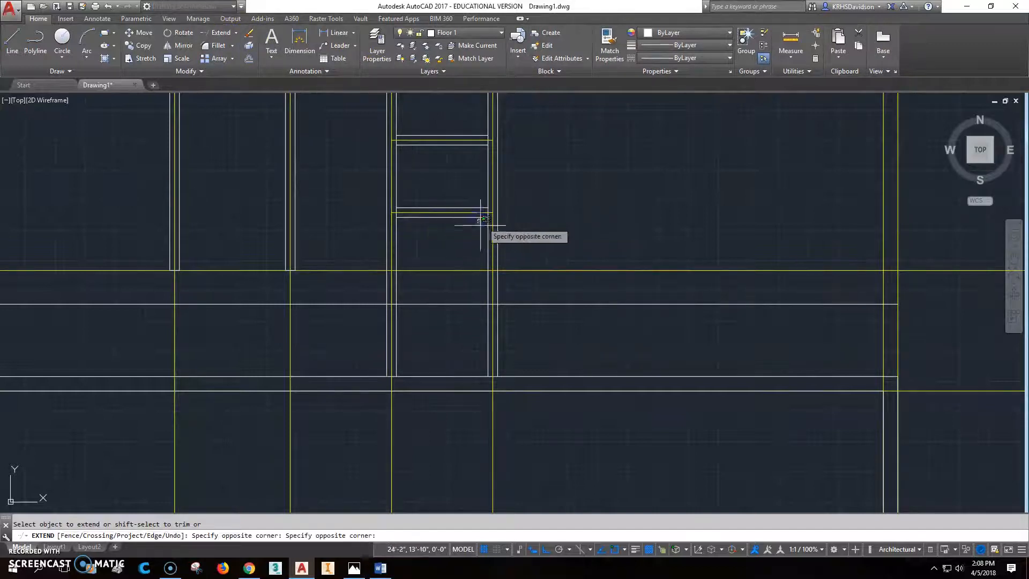
{"action": "left_click", "coordinate": [468, 215]}
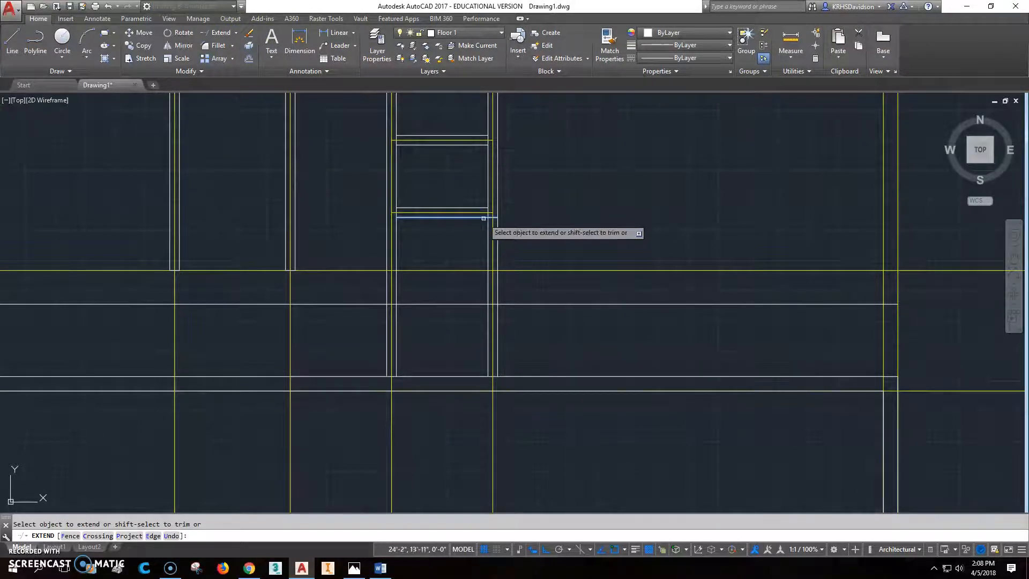
{"action": "left_click", "coordinate": [475, 234]}
{"action": "left_click", "coordinate": [418, 220]}
{"action": "left_click", "coordinate": [406, 218]}
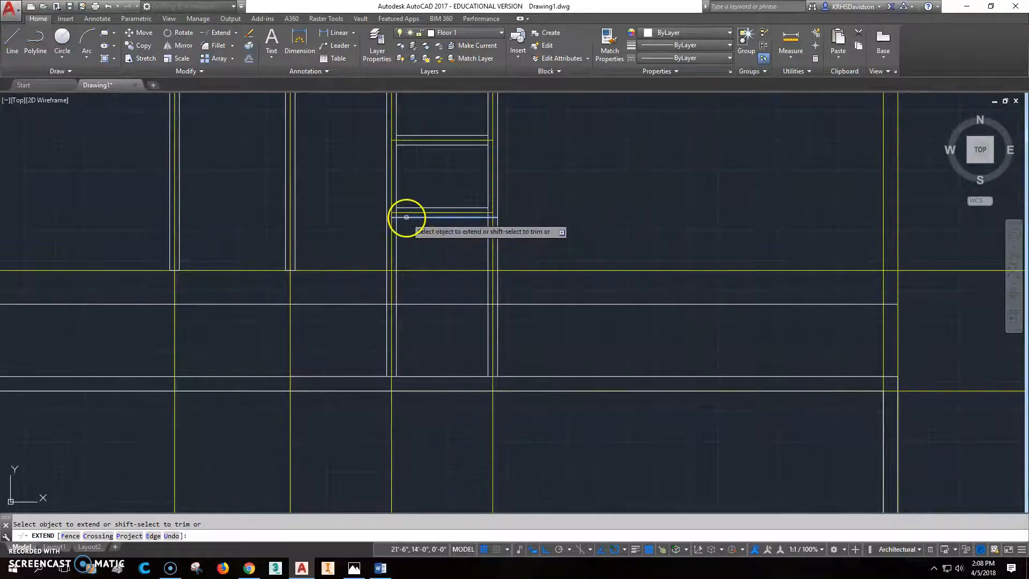
{"action": "key", "text": "Escape"}
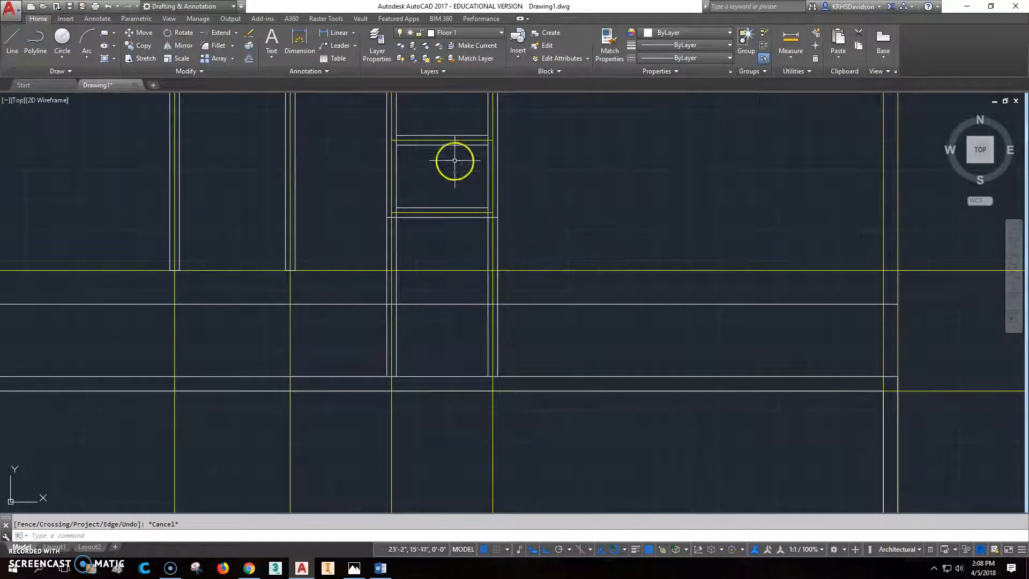
Trim the 30" offset line on both sides of the fourth lower wall and delete its remaining piece to the west
{"action": "left_click", "coordinate": [237, 32]}
{"action": "left_click", "coordinate": [226, 50]}
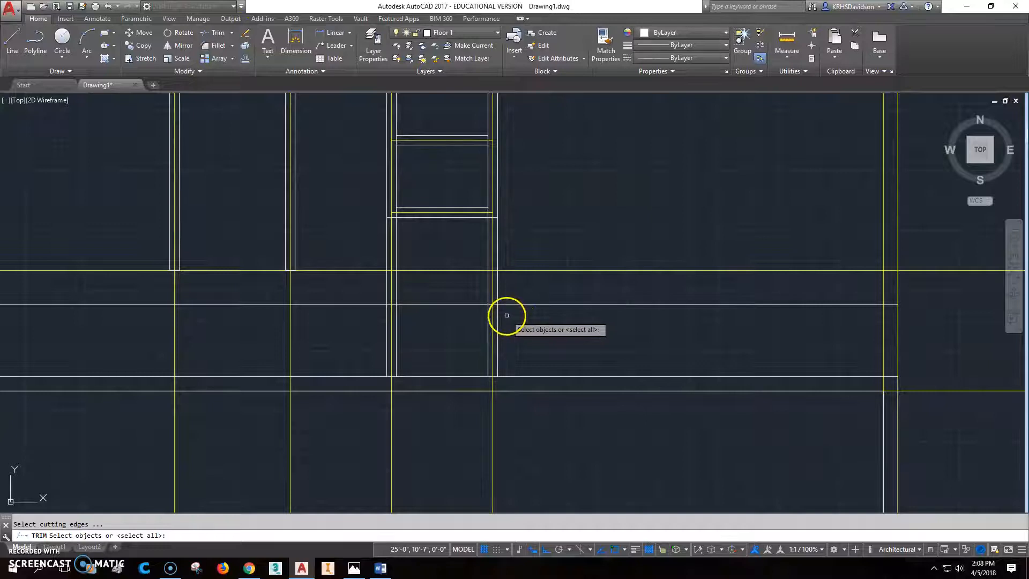
{"action": "right_click", "coordinate": [507, 315]}
{"action": "left_click", "coordinate": [520, 304]}
{"action": "left_click", "coordinate": [408, 304]}
{"action": "key", "text": "Escape"}
{"action": "key", "text": "Escape"}
{"action": "left_click", "coordinate": [362, 304]}
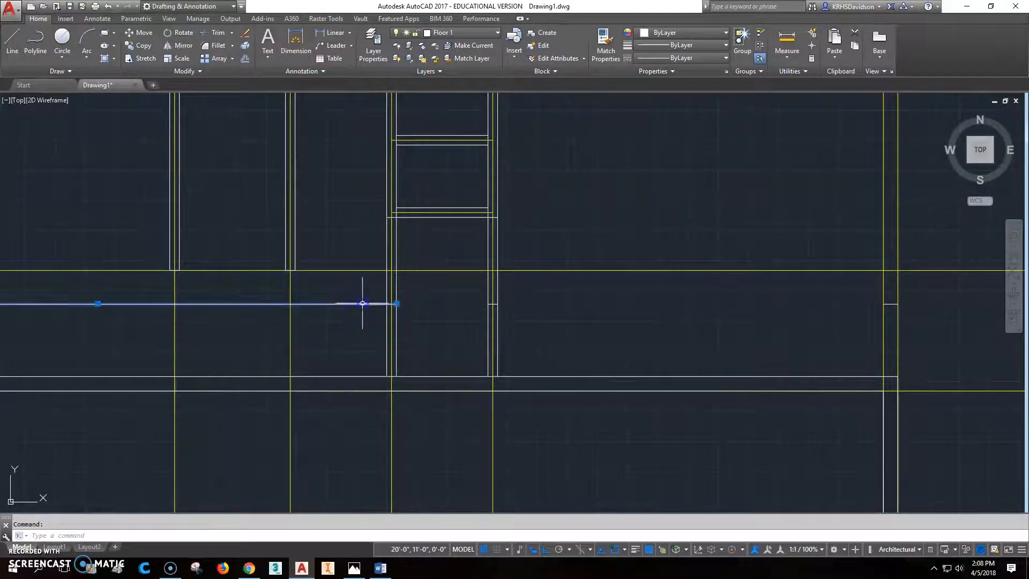
{"action": "key", "text": "Delete"}
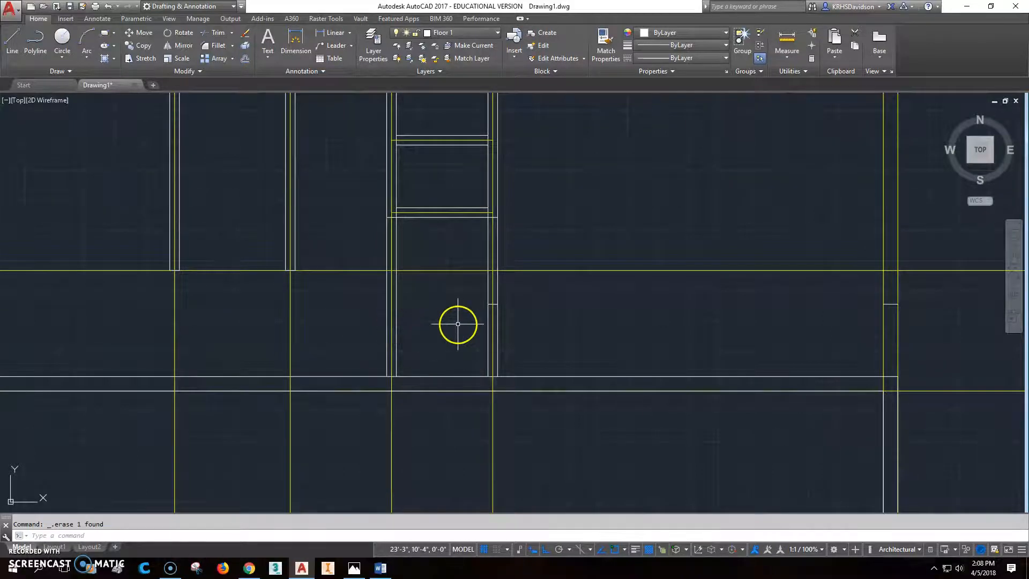
Trim the fourth wall's two face lines between the lower cross wall's bottom face and the short offset line to form an opening
{"action": "scroll", "coordinate": [458, 324], "scroll_direction": "down", "scroll_amount": 2}
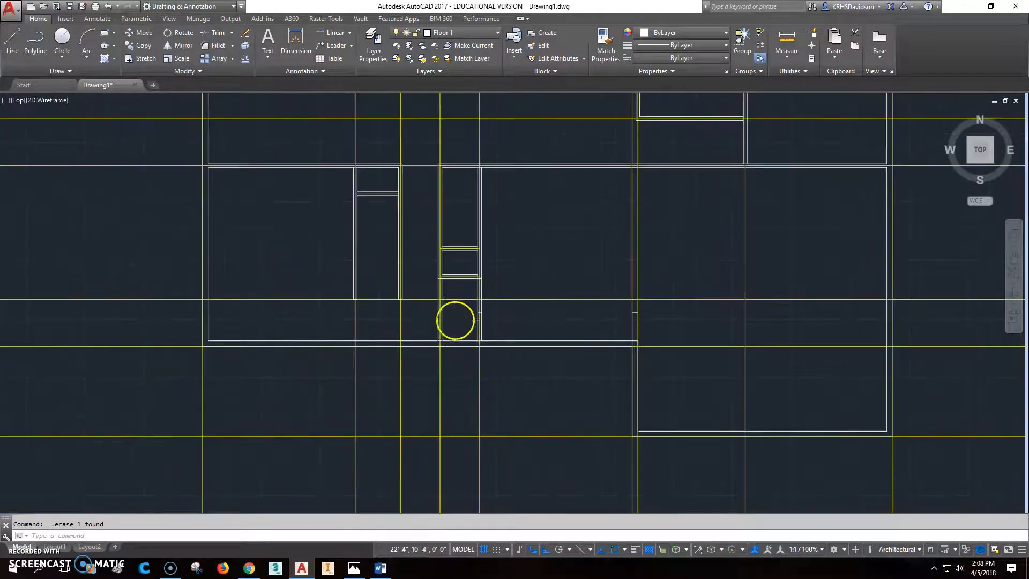
{"action": "scroll", "coordinate": [456, 321], "scroll_direction": "up", "scroll_amount": 2}
{"action": "scroll", "coordinate": [494, 314], "scroll_direction": "up", "scroll_amount": 2}
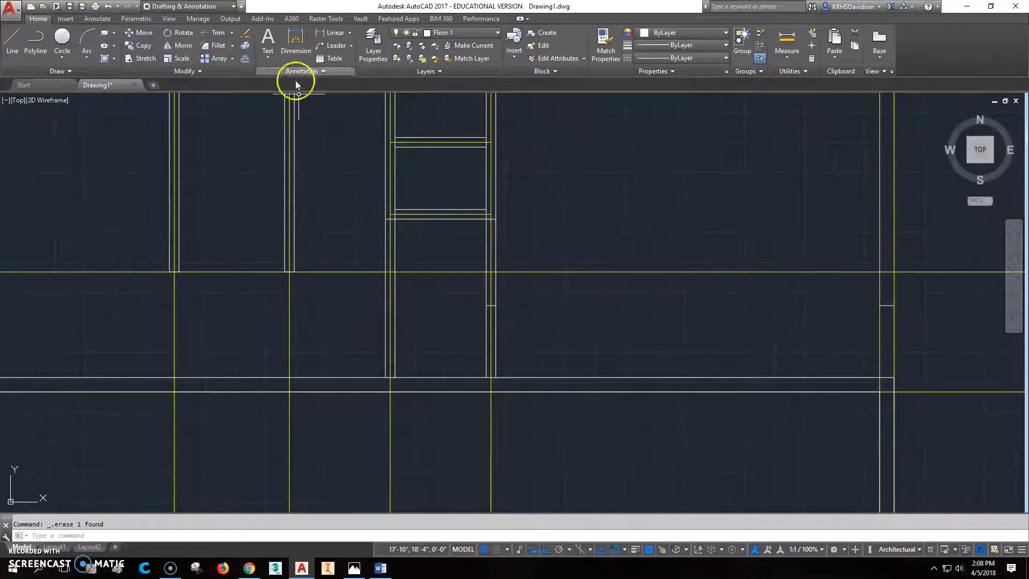
{"action": "left_click", "coordinate": [214, 35]}
{"action": "scroll", "coordinate": [488, 306], "scroll_direction": "up", "scroll_amount": 4}
{"action": "left_click", "coordinate": [487, 305]}
{"action": "scroll", "coordinate": [485, 304], "scroll_direction": "down", "scroll_amount": 2}
{"action": "left_click", "coordinate": [486, 168]}
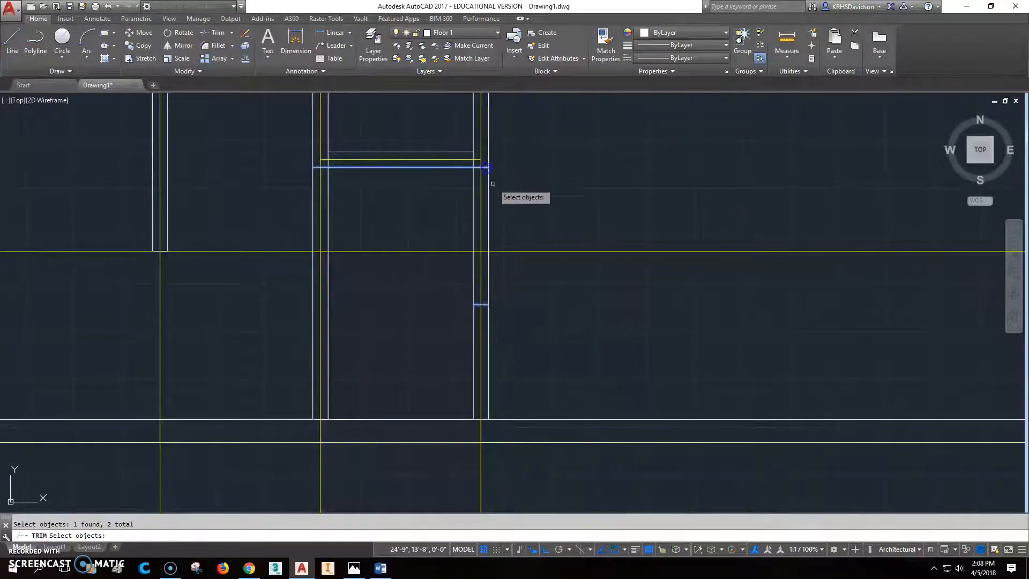
{"action": "key", "text": "Return"}
{"action": "left_click", "coordinate": [488, 191]}
{"action": "left_click", "coordinate": [473, 193]}
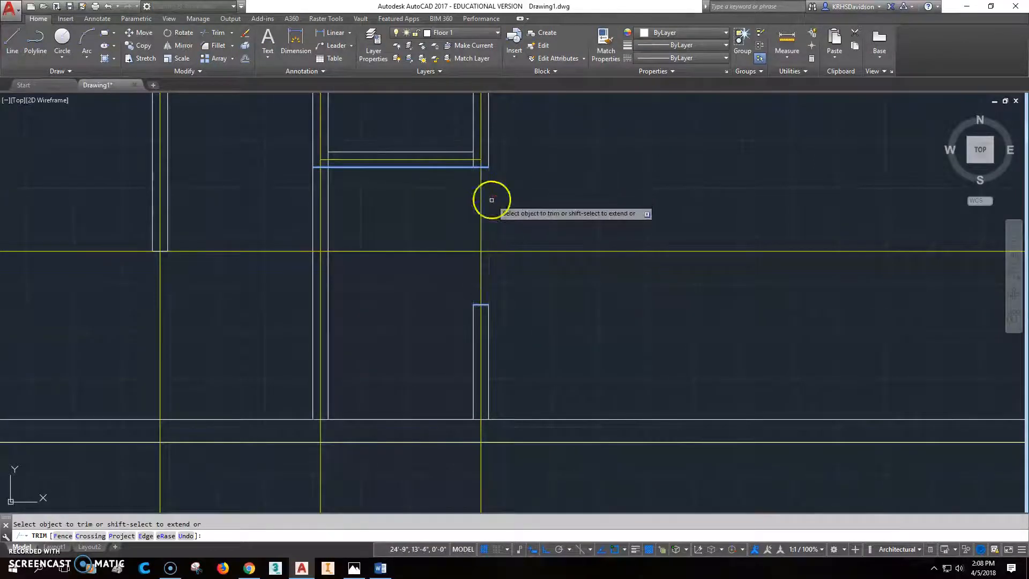
{"action": "key", "text": "Escape"}
Shorten the third wall's inner face line to the lower cross wall's top face and its outer face line to the bottom face
{"action": "middle_click_drag", "start_coordinate": [414, 181], "coordinate": [396, 272]}
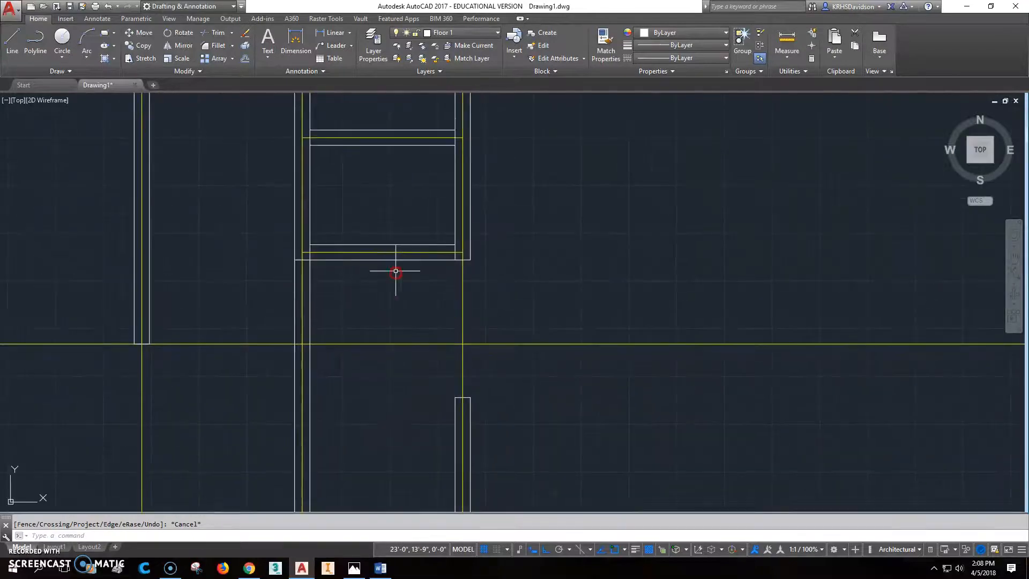
{"action": "scroll", "coordinate": [373, 277], "scroll_direction": "up", "scroll_amount": 1}
{"action": "scroll", "coordinate": [372, 276], "scroll_direction": "down", "scroll_amount": 2}
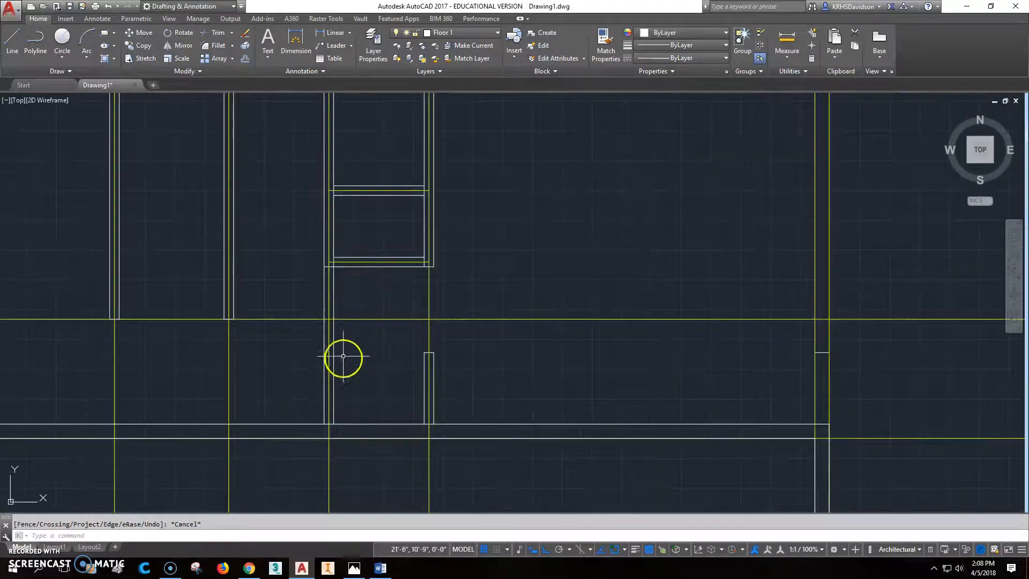
{"action": "scroll", "coordinate": [336, 293], "scroll_direction": "up", "scroll_amount": 1}
{"action": "left_click", "coordinate": [333, 296]}
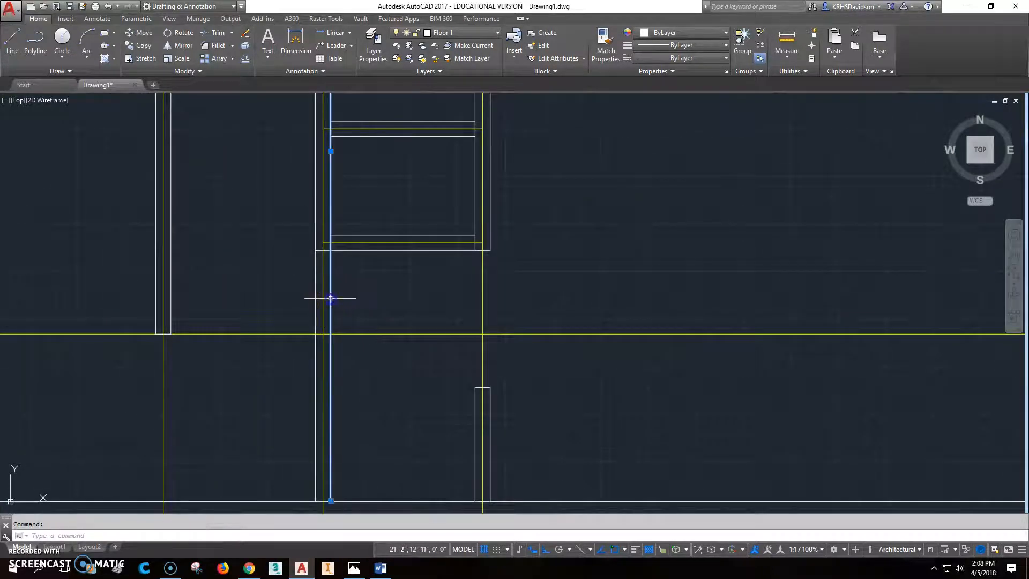
{"action": "left_click", "coordinate": [330, 500]}
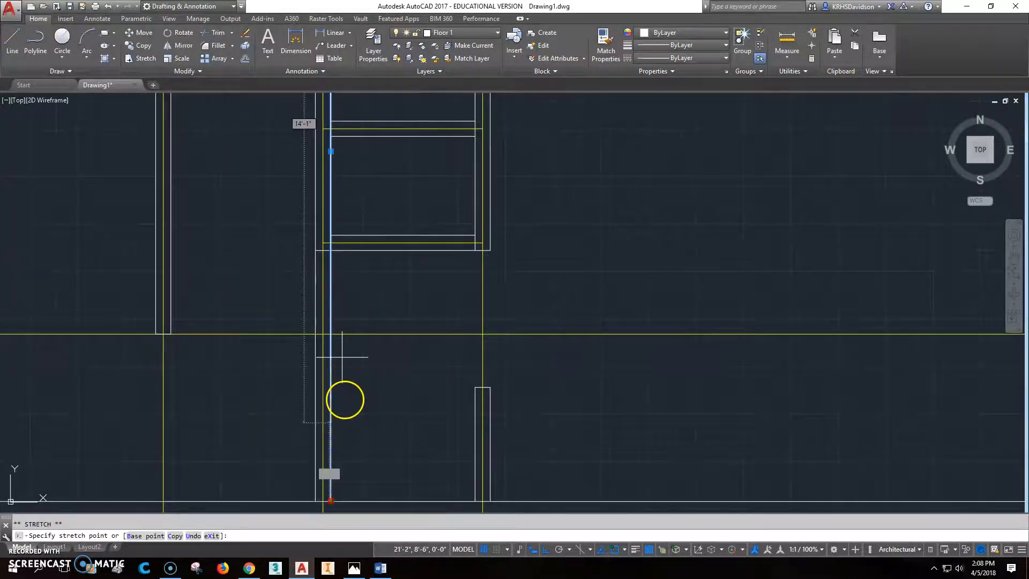
{"action": "left_click", "coordinate": [330, 235]}
{"action": "left_click", "coordinate": [316, 429]}
{"action": "left_click", "coordinate": [315, 500]}
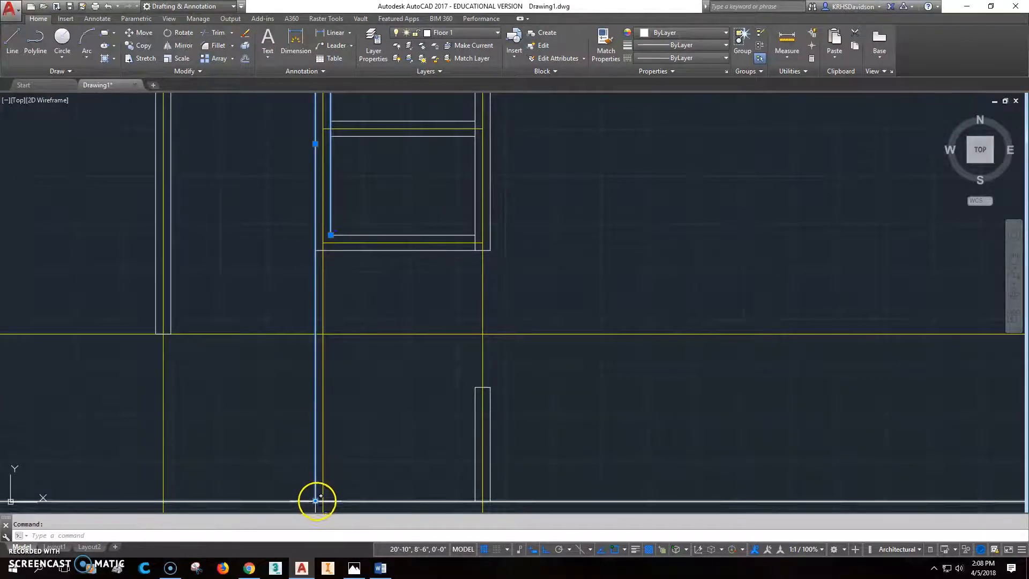
{"action": "left_click", "coordinate": [317, 249]}
{"action": "key", "text": "Escape"}
Shorten the fourth wall's inner face line to the lower cross wall's top face to clean up the corner
{"action": "scroll", "coordinate": [474, 235], "scroll_direction": "up", "scroll_amount": 4}
{"action": "left_click", "coordinate": [474, 230]}
{"action": "left_click", "coordinate": [473, 263]}
{"action": "left_click", "coordinate": [472, 223]}
{"action": "key", "text": "Escape"}
{"action": "scroll", "coordinate": [512, 283], "scroll_direction": "down", "scroll_amount": 6}
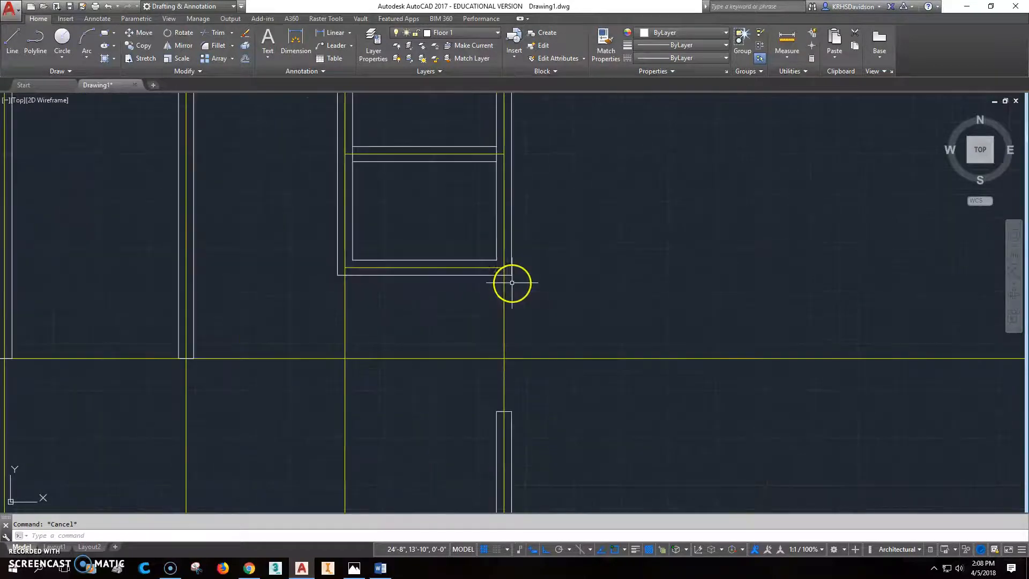
Compare the wall layout with the plan image in Photos and, in AutoCAD, delete the leftover short line across the garage wall's construction lines
{"action": "middle_click_drag", "start_coordinate": [485, 219], "coordinate": [462, 307]}
{"action": "middle_click_drag", "start_coordinate": [482, 127], "coordinate": [470, 186]}
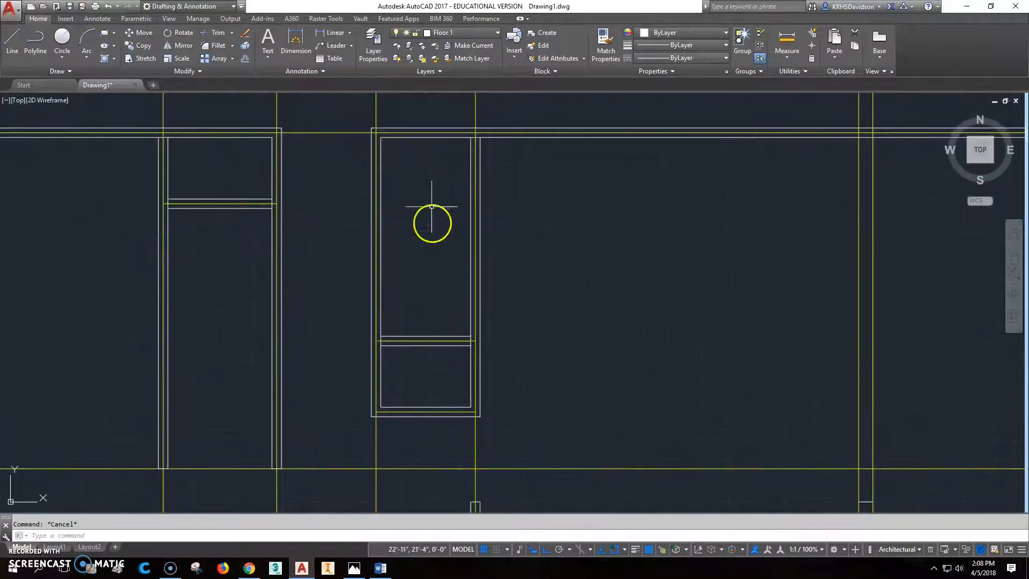
{"action": "middle_click_drag", "start_coordinate": [435, 239], "coordinate": [439, 172]}
{"action": "middle_click_drag", "start_coordinate": [448, 464], "coordinate": [376, 365]}
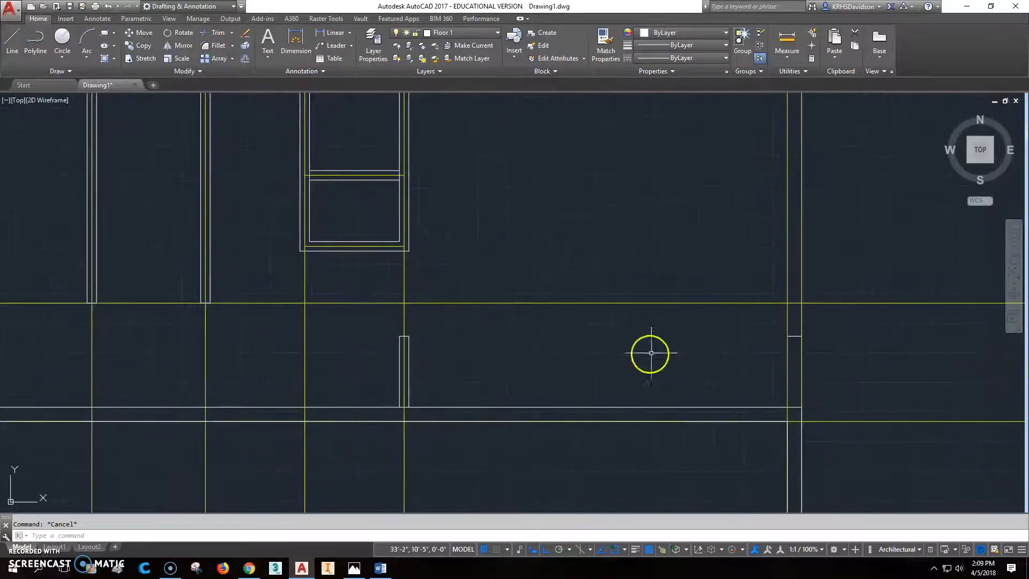
{"action": "scroll", "coordinate": [678, 257], "scroll_direction": "down", "scroll_amount": 2}
{"action": "mouse_move", "coordinate": [720, 237]}
{"action": "middle_mouse_down"}
{"action": "mouse_move", "coordinate": [648, 324]}
{"action": "mouse_move", "coordinate": [719, 356]}
{"action": "mouse_move", "coordinate": [558, 456]}
{"action": "middle_mouse_up"}
{"action": "scroll", "coordinate": [694, 329], "scroll_direction": "down", "scroll_amount": 2}
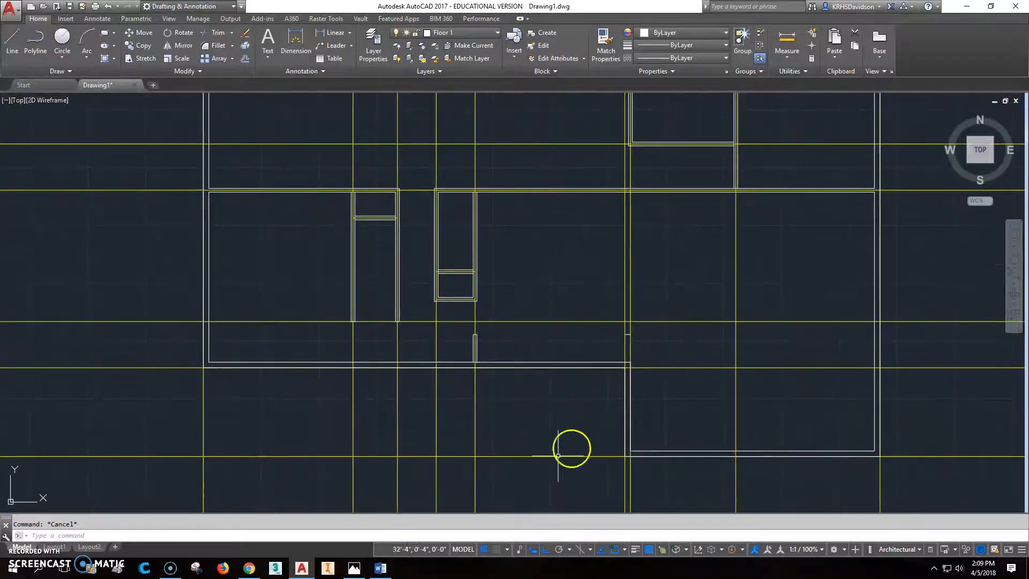
{"action": "left_click", "coordinate": [354, 570]}
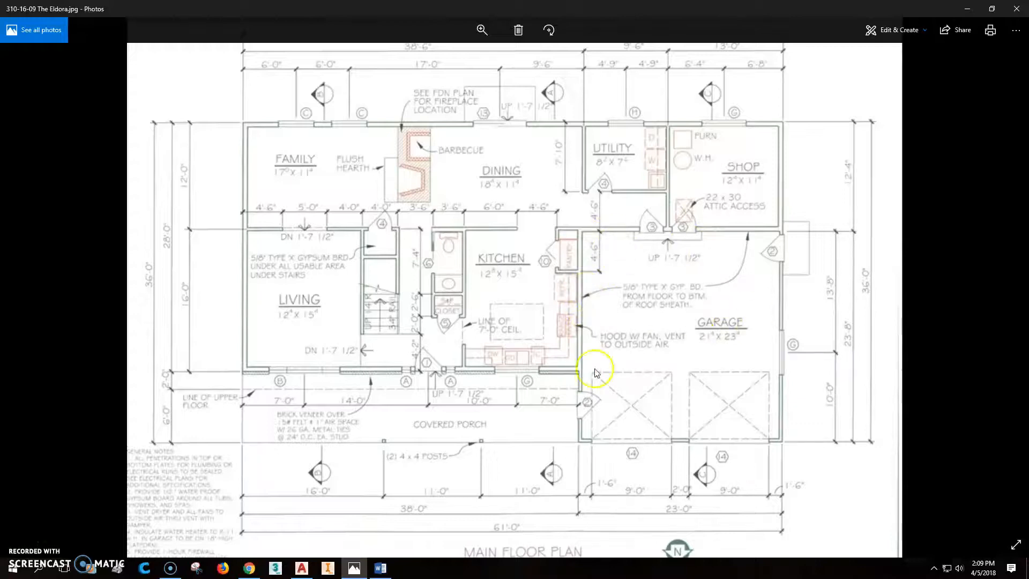
{"action": "left_click", "coordinate": [302, 568]}
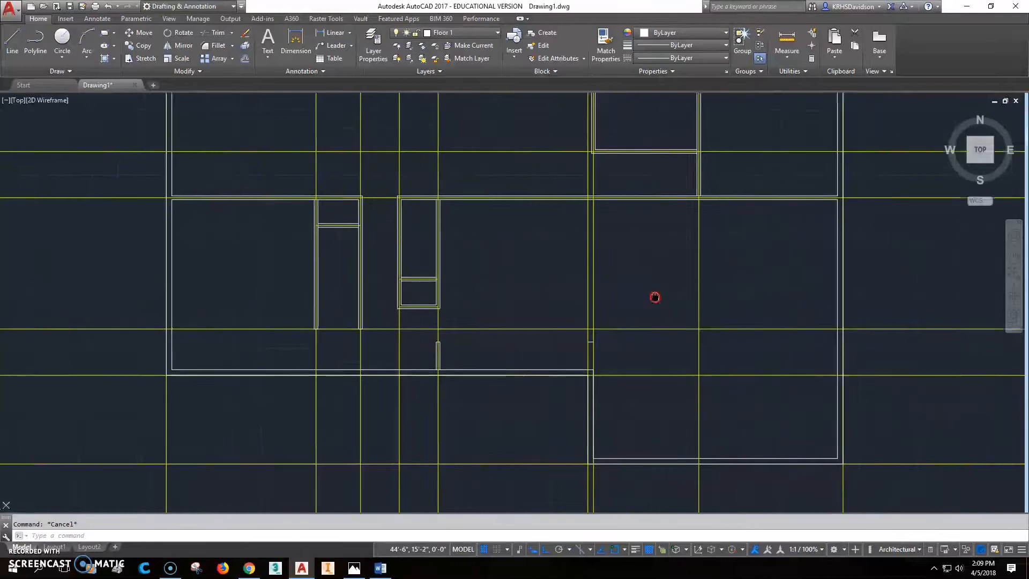
{"action": "scroll", "coordinate": [538, 333], "scroll_direction": "up", "scroll_amount": 2}
{"action": "scroll", "coordinate": [578, 375], "scroll_direction": "down", "scroll_amount": 2}
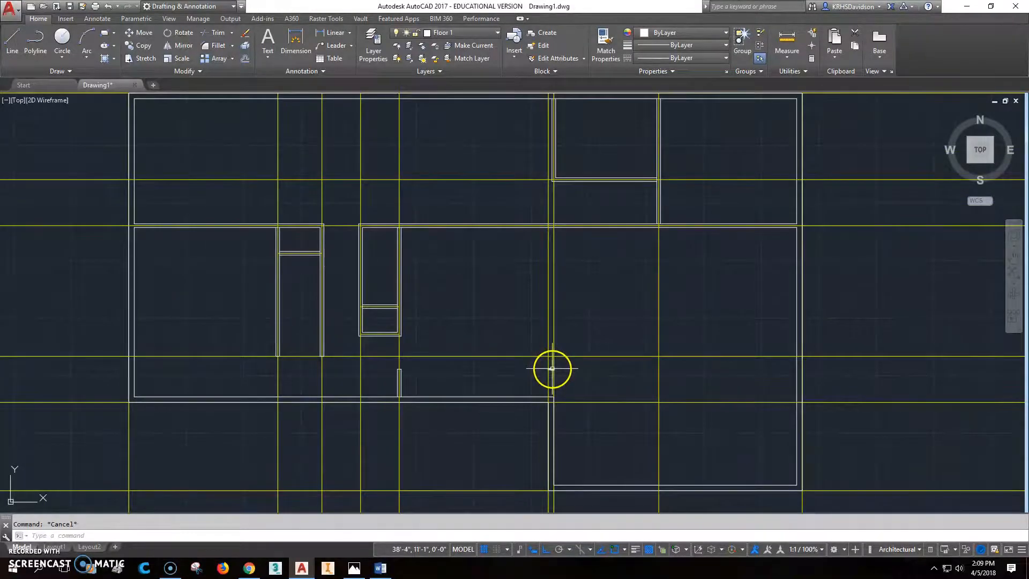
{"action": "key", "text": "Delete"}
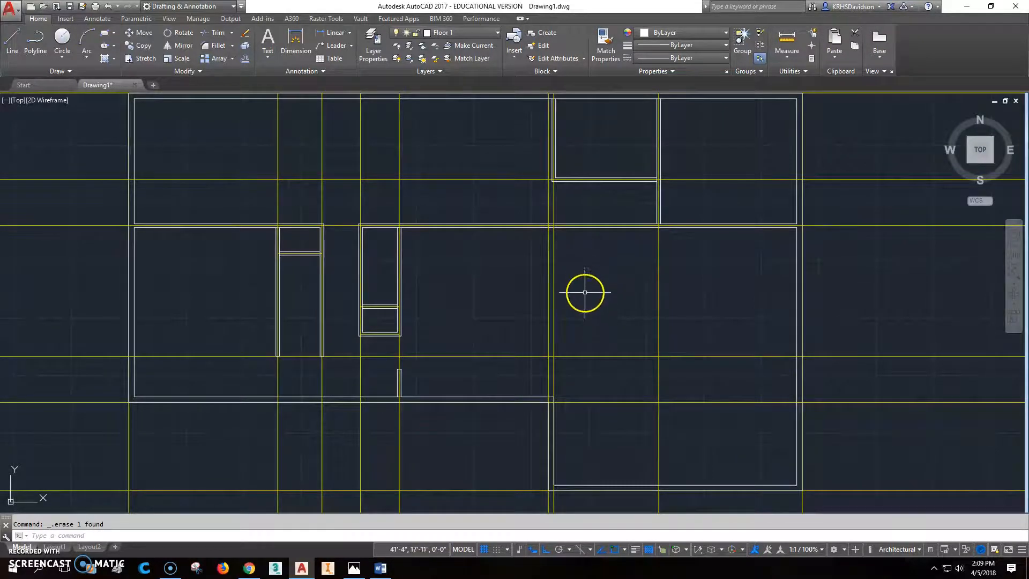
Draw the two face lines of the kitchen–garage wall from the lower exterior wall up to the central cross wall's bottom face
{"action": "left_click", "coordinate": [11, 41]}
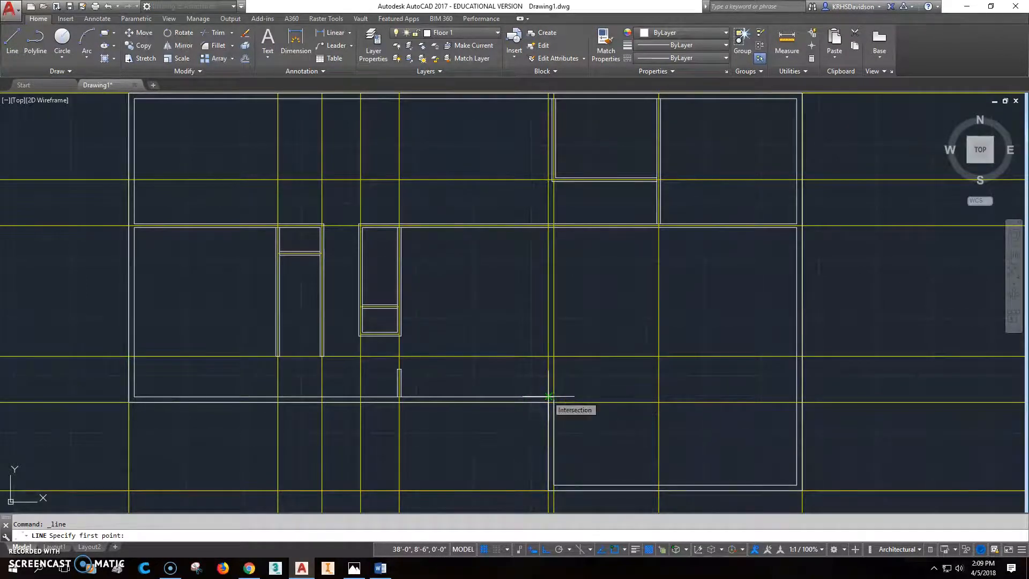
{"action": "left_click", "coordinate": [547, 396]}
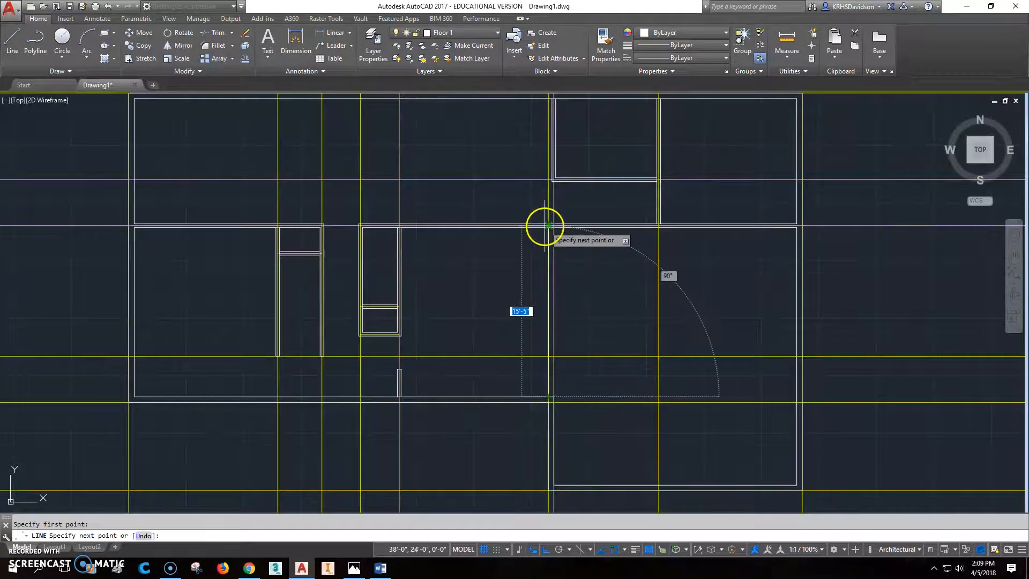
{"action": "scroll", "coordinate": [544, 230], "scroll_direction": "up", "scroll_amount": 2}
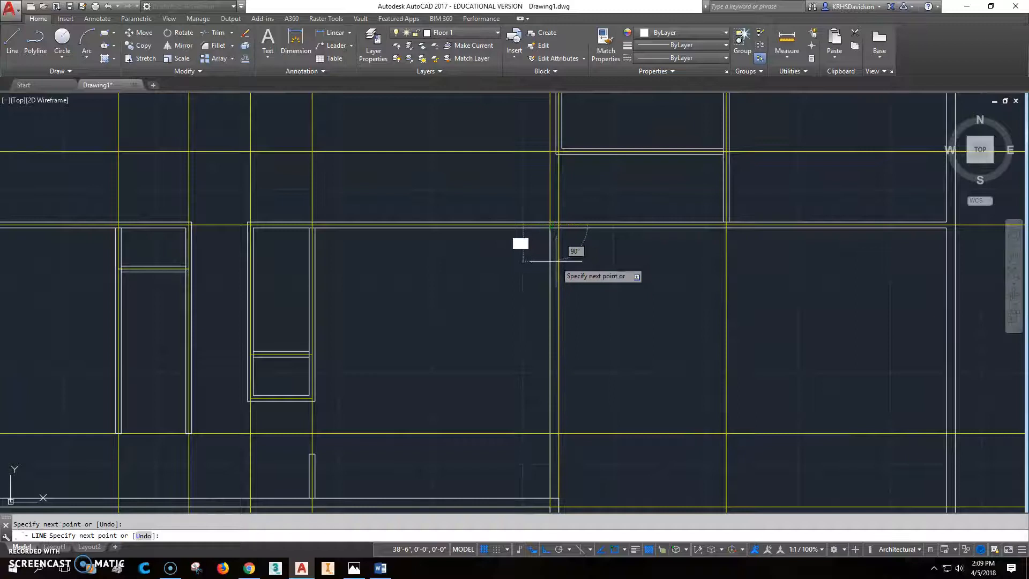
{"action": "key", "text": "Escape"}
{"action": "left_click", "coordinate": [13, 36]}
{"action": "left_click", "coordinate": [559, 497]}
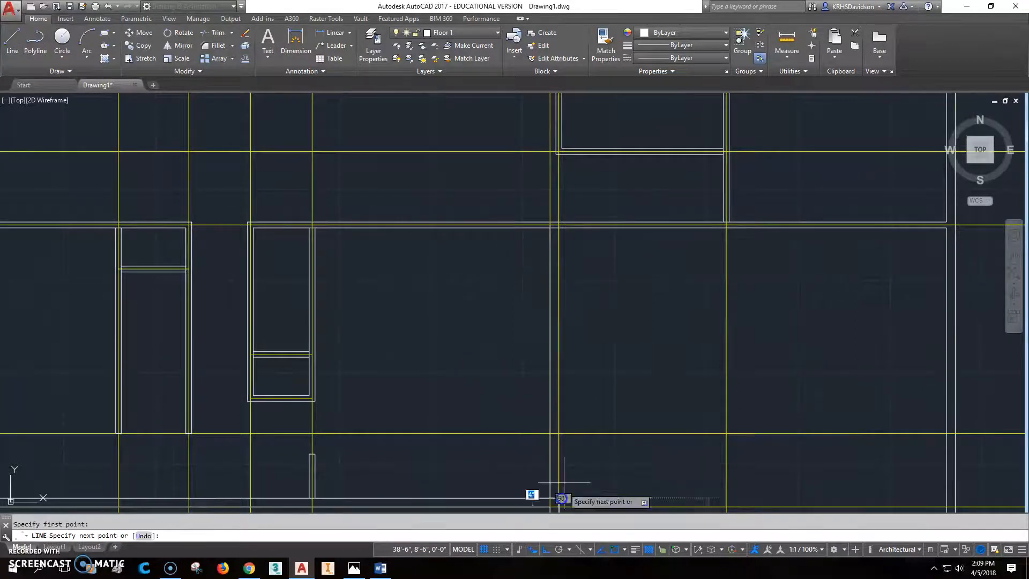
{"action": "left_click", "coordinate": [559, 228]}
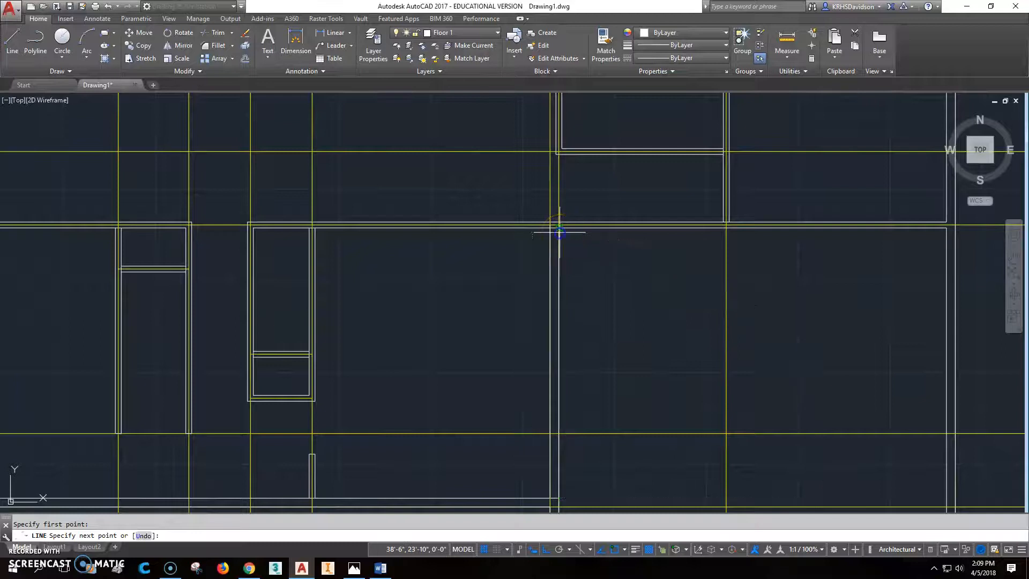
{"action": "key", "text": "Escape"}
Check the kitchen–garage wall junction on the plan image in Photos and, in AutoCAD, trim the central cross wall's construction line along the garage side
{"action": "scroll", "coordinate": [602, 257], "scroll_direction": "down", "scroll_amount": 2}
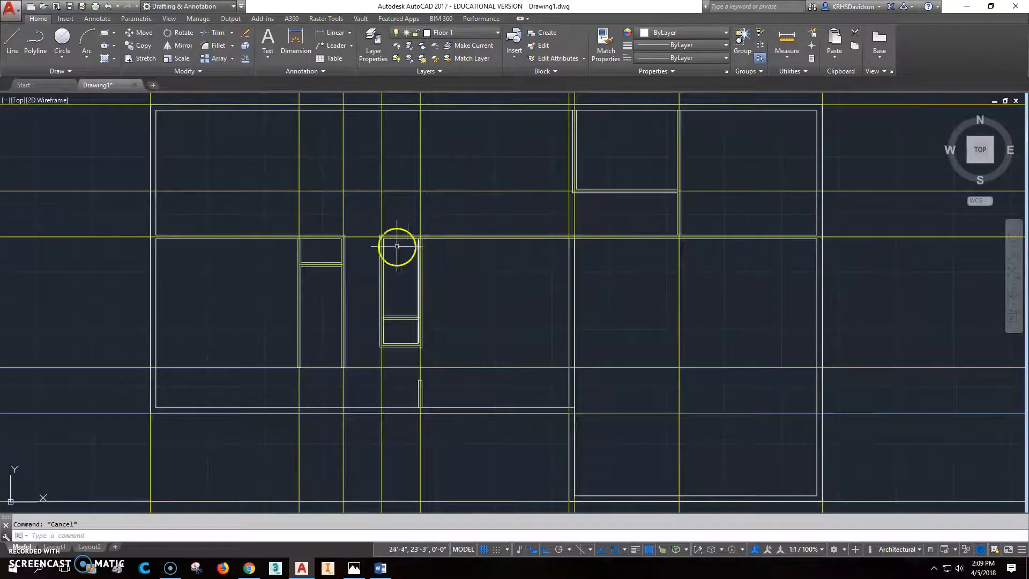
{"action": "scroll", "coordinate": [568, 242], "scroll_direction": "up", "scroll_amount": 2}
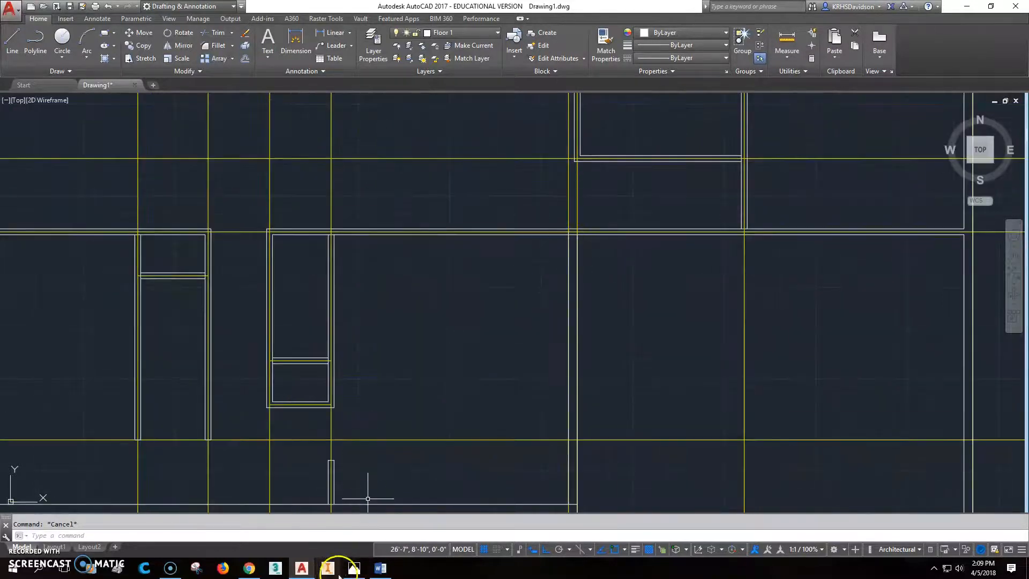
{"action": "left_click", "coordinate": [354, 567]}
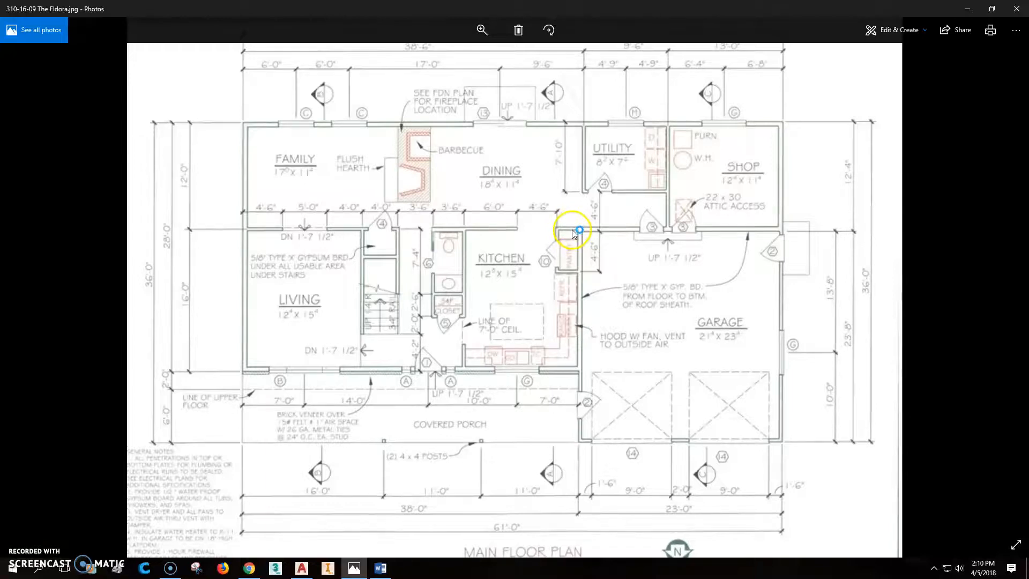
{"action": "left_click", "coordinate": [301, 567]}
{"action": "scroll", "coordinate": [586, 251], "scroll_direction": "down", "scroll_amount": 3}
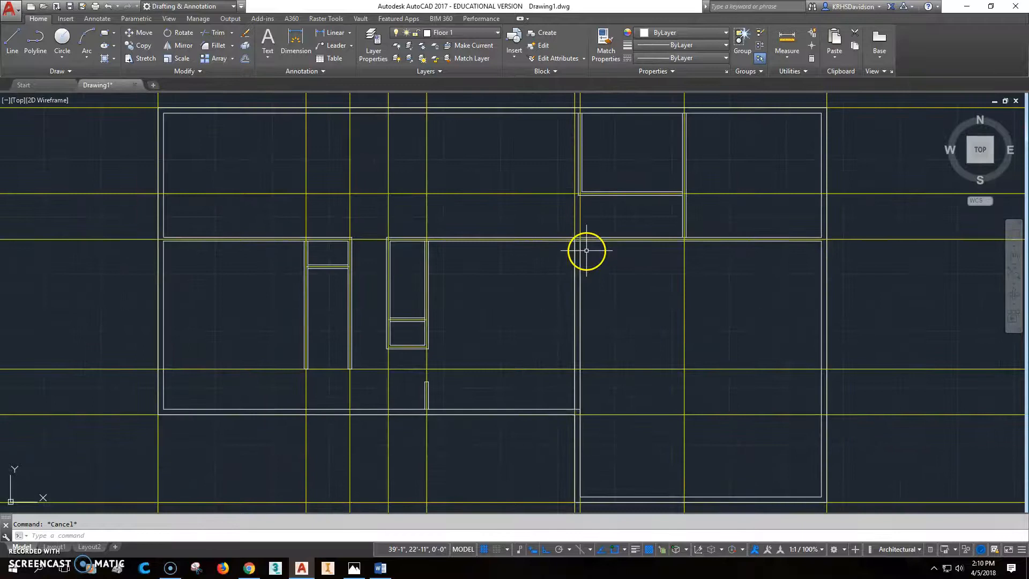
{"action": "scroll", "coordinate": [560, 229], "scroll_direction": "up", "scroll_amount": 3}
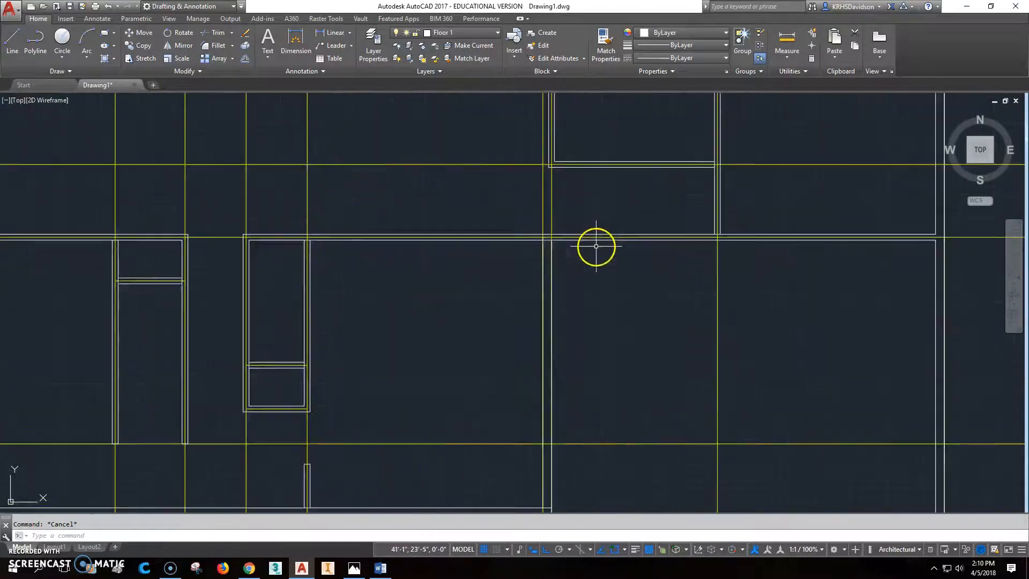
{"action": "scroll", "coordinate": [581, 257], "scroll_direction": "up", "scroll_amount": 2}
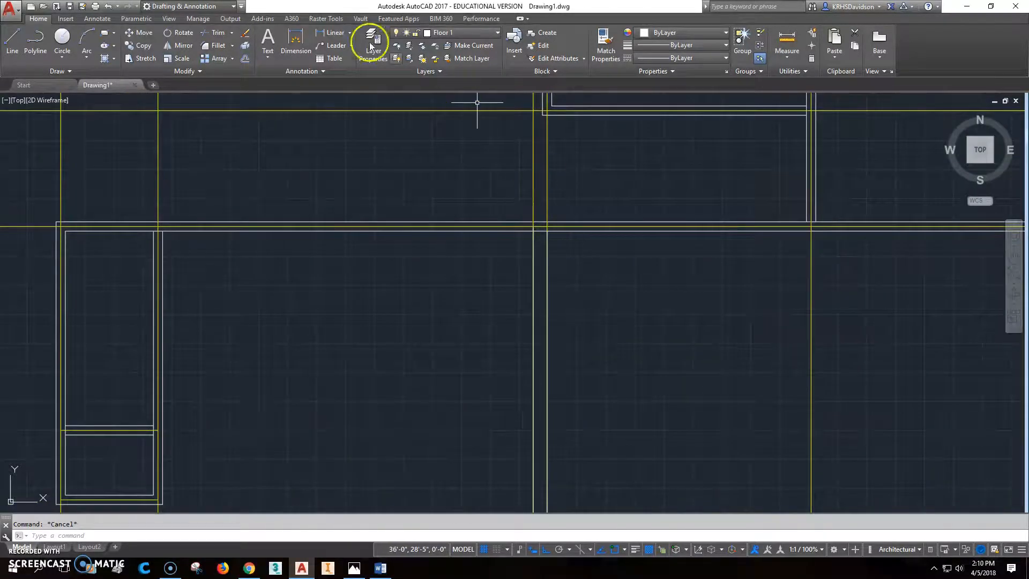
{"action": "left_click", "coordinate": [223, 34]}
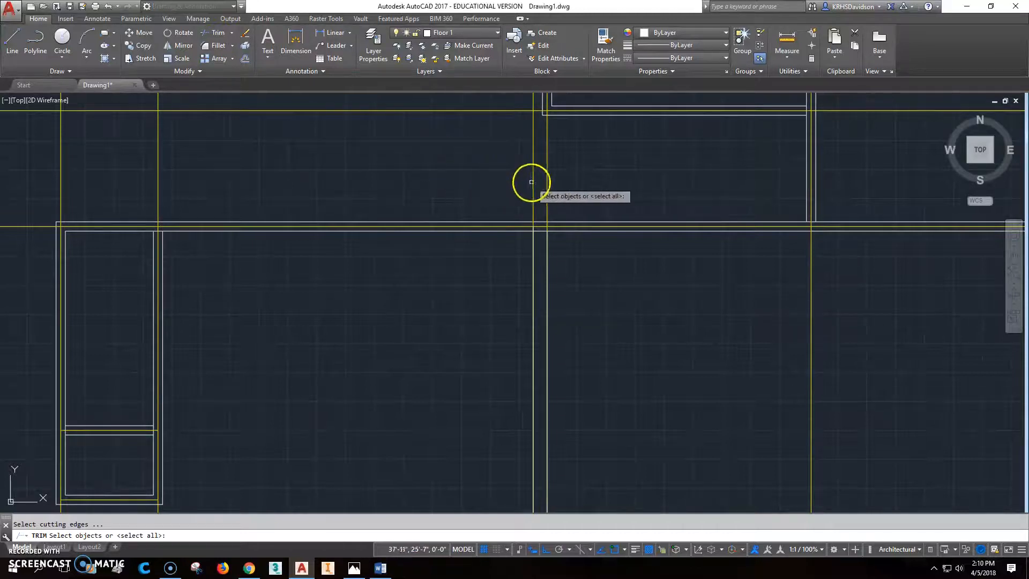
{"action": "left_click", "coordinate": [534, 183]}
{"action": "right_click", "coordinate": [538, 210]}
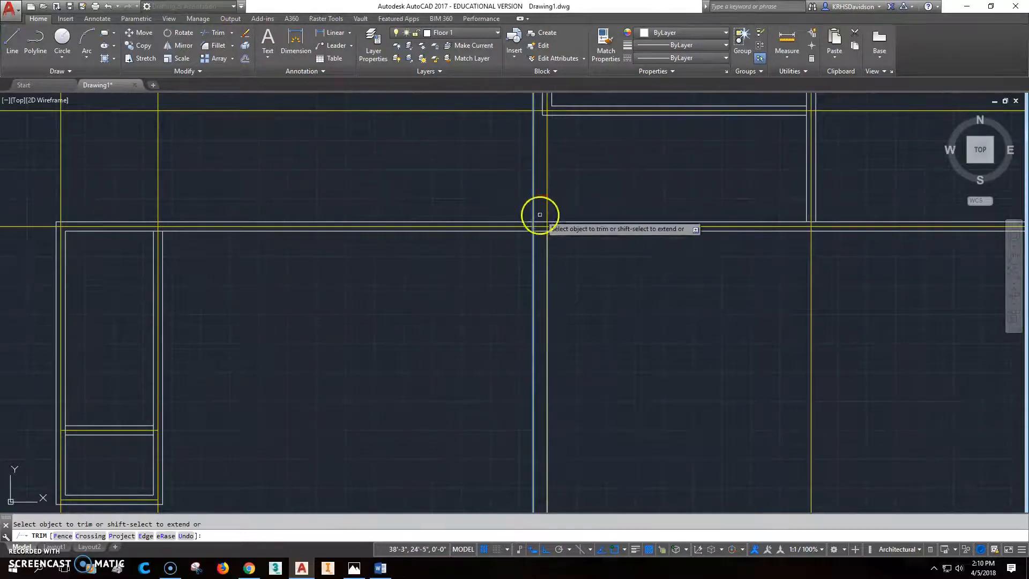
{"action": "left_click", "coordinate": [542, 226]}
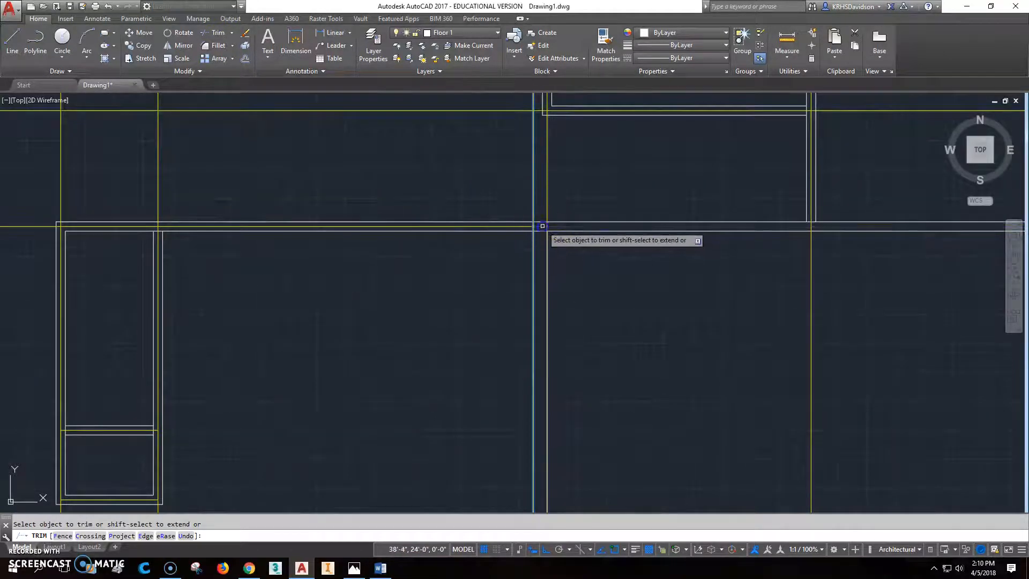
{"action": "scroll", "coordinate": [608, 294], "scroll_direction": "down", "scroll_amount": 4}
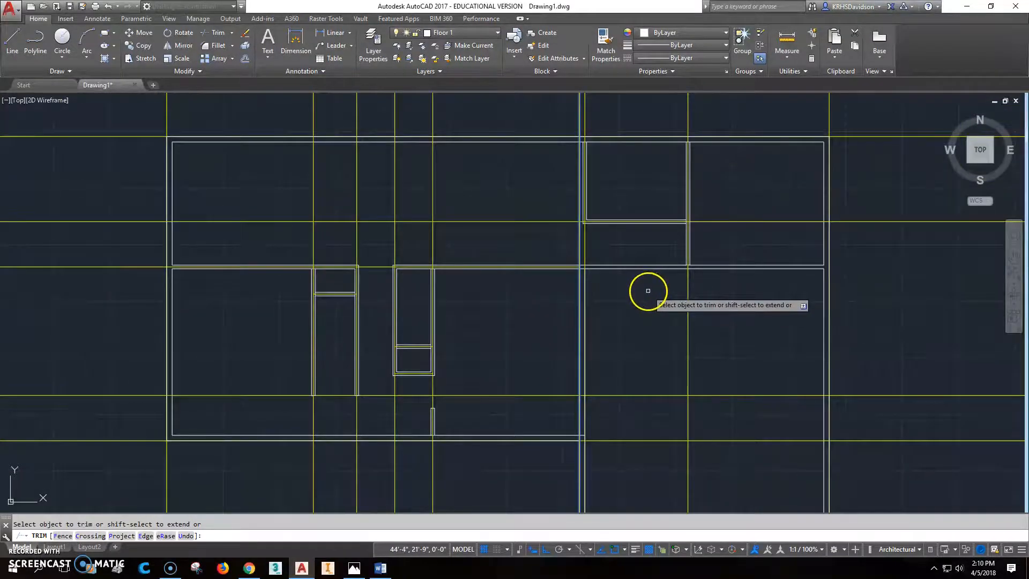
{"action": "key", "text": "Escape"}
Trim the central cross wall's top and bottom face lines between the two face lines of the kitchen–garage wall
{"action": "scroll", "coordinate": [650, 292], "scroll_direction": "up", "scroll_amount": 3}
{"action": "middle_click_drag", "start_coordinate": [650, 292], "coordinate": [576, 293]}
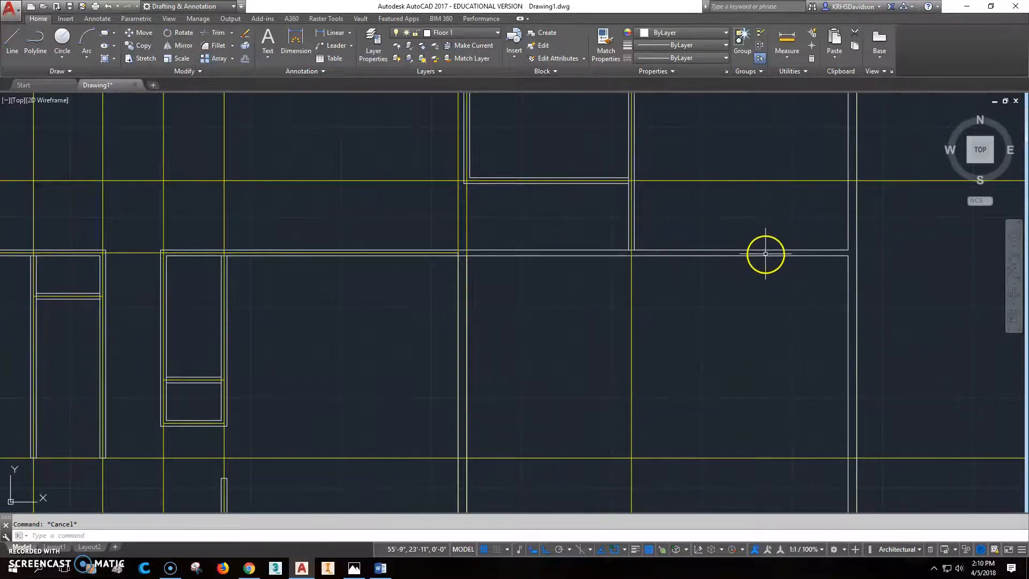
{"action": "left_click", "coordinate": [732, 255]}
{"action": "key", "text": "Escape"}
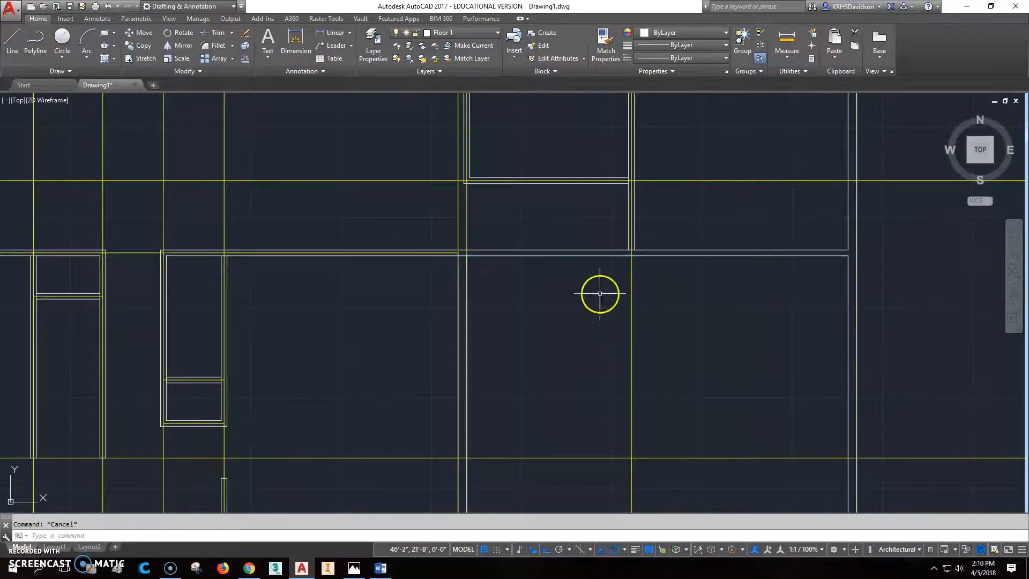
{"action": "left_click", "coordinate": [219, 34]}
{"action": "left_click", "coordinate": [465, 267]}
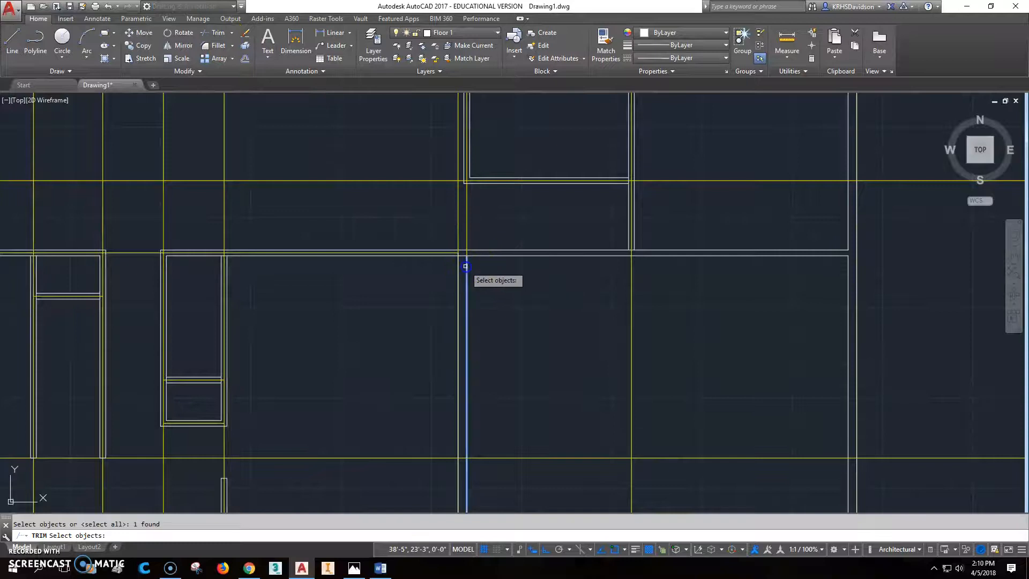
{"action": "key", "text": "Return"}
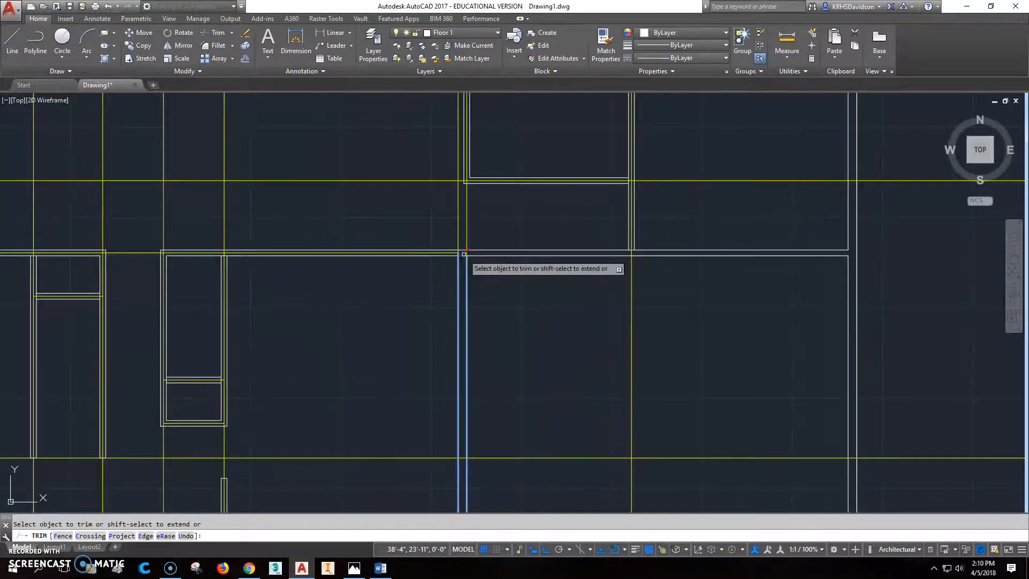
{"action": "left_click", "coordinate": [464, 252]}
{"action": "key", "text": "Escape"}
{"action": "left_click", "coordinate": [218, 37]}
{"action": "left_click", "coordinate": [423, 208]}
{"action": "key", "text": "Return"}
{"action": "key", "text": "Escape"}
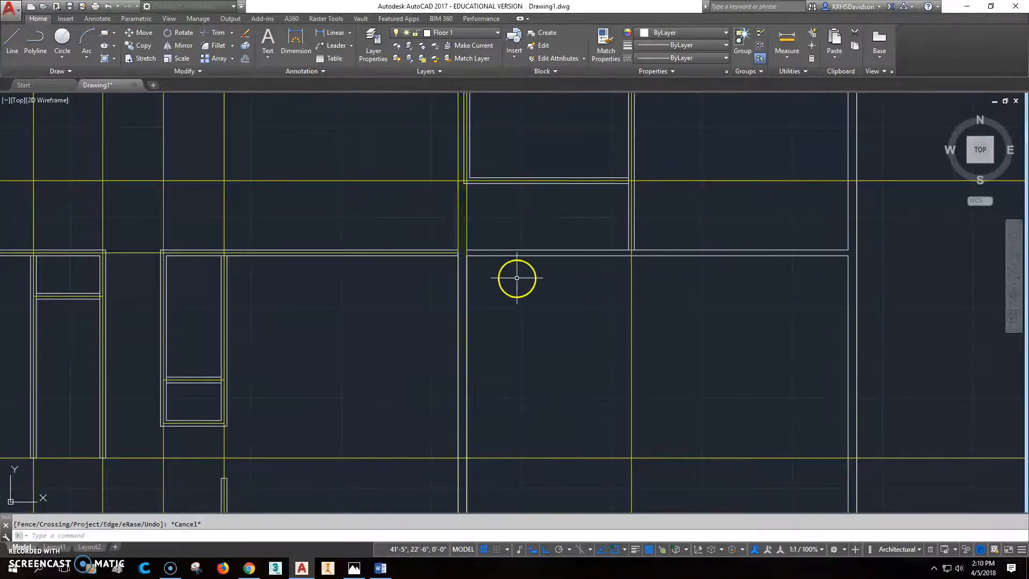
Move the garage-side face line of the wall between the shop and garage down 2"
{"action": "scroll", "coordinate": [713, 337], "scroll_direction": "down", "scroll_amount": 2}
{"action": "middle_click_drag", "start_coordinate": [740, 340], "coordinate": [654, 312]}
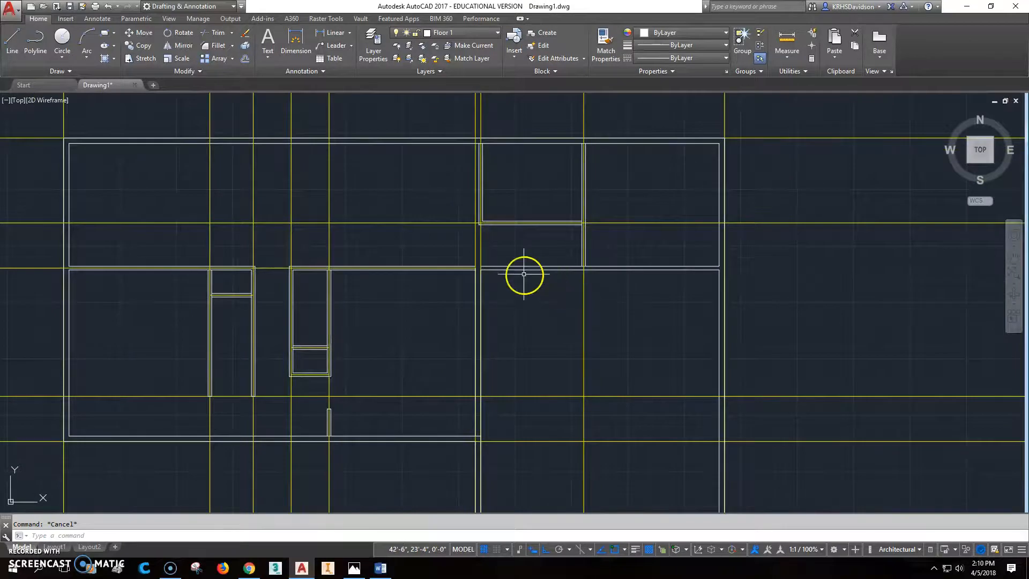
{"action": "scroll", "coordinate": [524, 274], "scroll_direction": "up", "scroll_amount": 3}
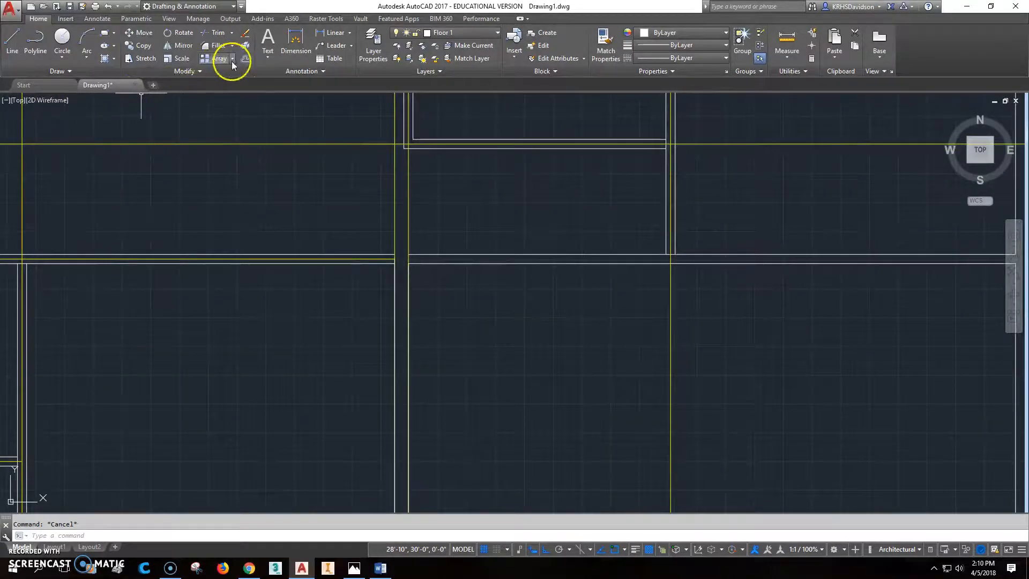
{"action": "left_click", "coordinate": [142, 33]}
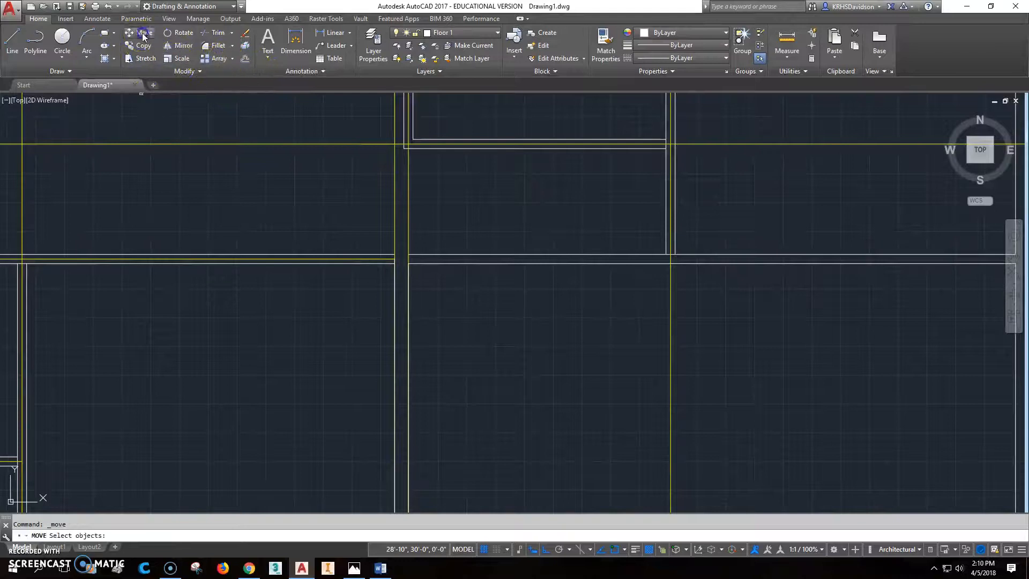
{"action": "left_click", "coordinate": [457, 263]}
{"action": "right_click", "coordinate": [463, 273]}
{"action": "left_click", "coordinate": [462, 274]}
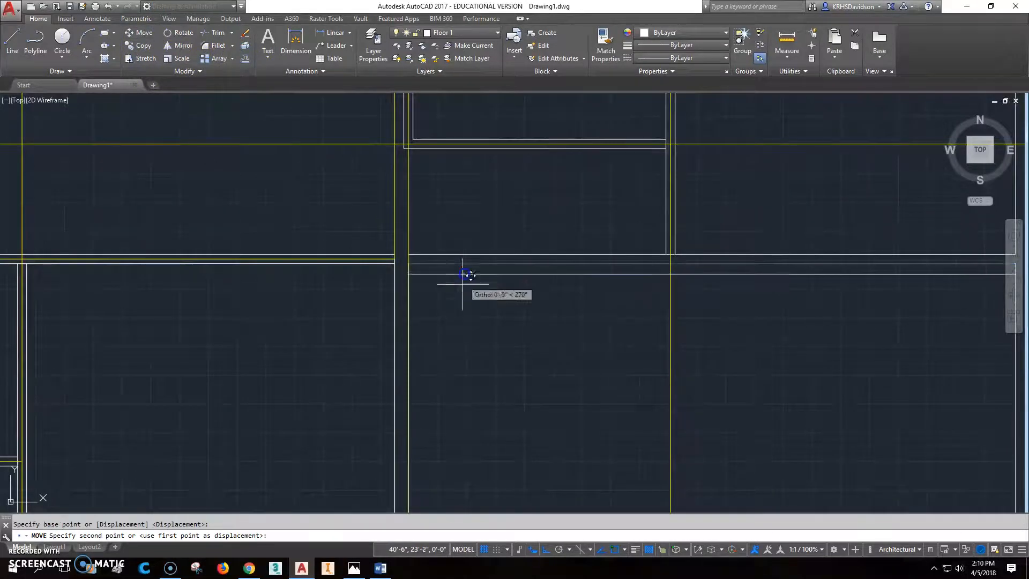
{"action": "type", "text": "2\""}
{"action": "key", "text": "Return"}
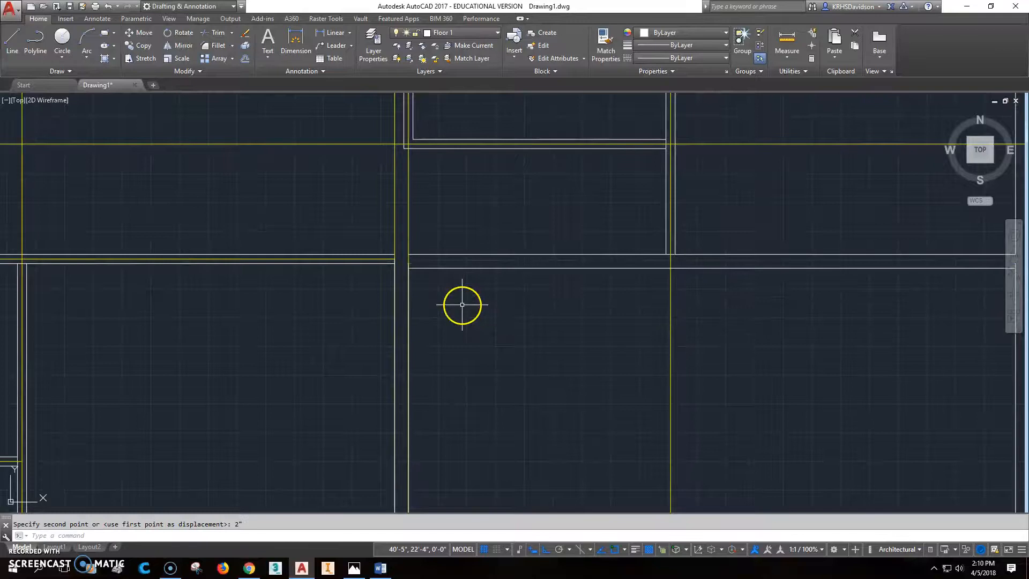
Shorten the kitchen–garage wall's garage-side face line to meet the moved garage face line
{"action": "scroll", "coordinate": [429, 261], "scroll_direction": "up", "scroll_amount": 4}
{"action": "key", "text": "Escape"}
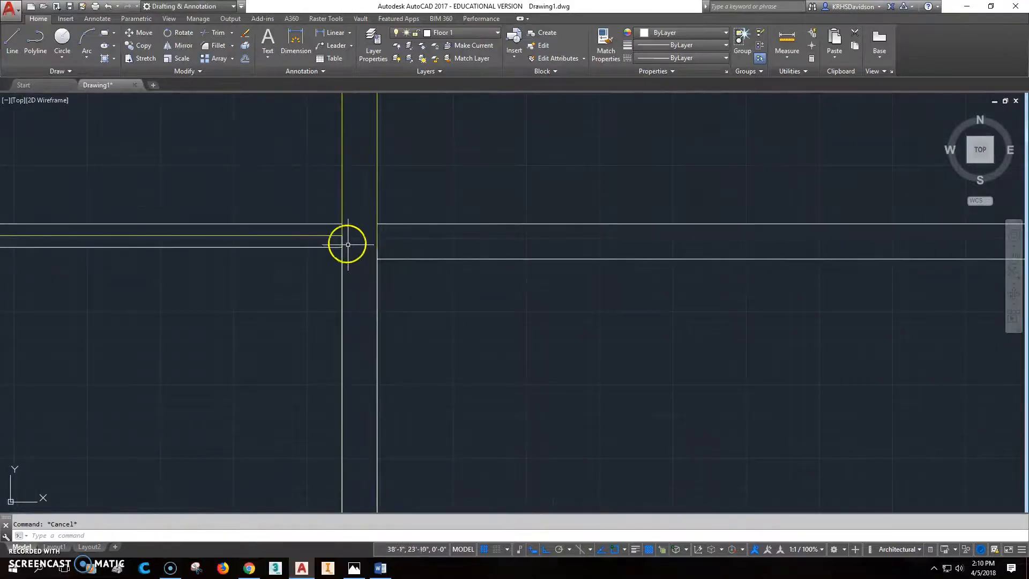
{"action": "left_click", "coordinate": [342, 241]}
{"action": "left_click", "coordinate": [342, 235]}
{"action": "left_click", "coordinate": [342, 247]}
{"action": "left_click", "coordinate": [381, 249]}
{"action": "left_click", "coordinate": [375, 256]}
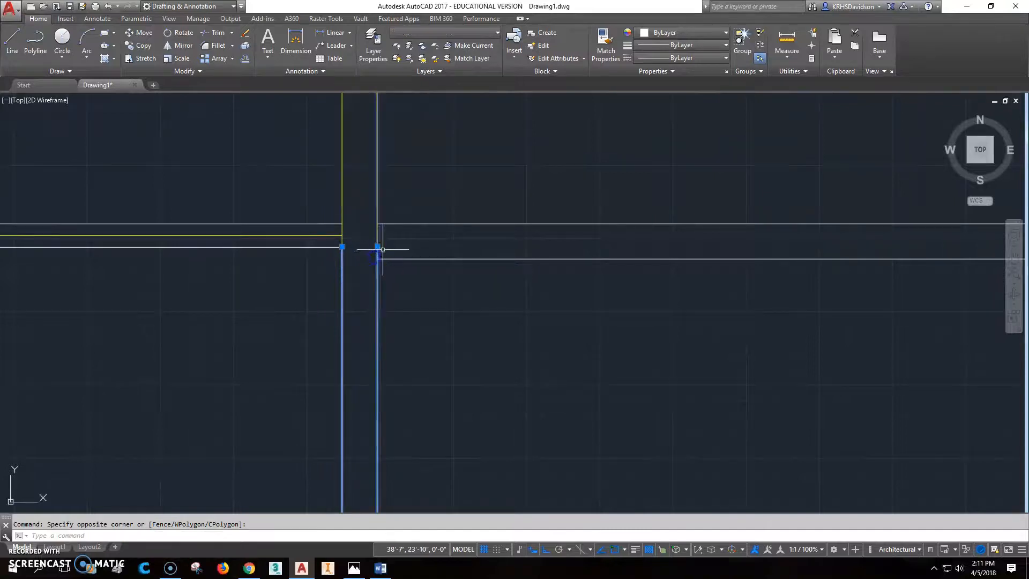
{"action": "key", "text": "Escape"}
{"action": "left_click", "coordinate": [378, 253]}
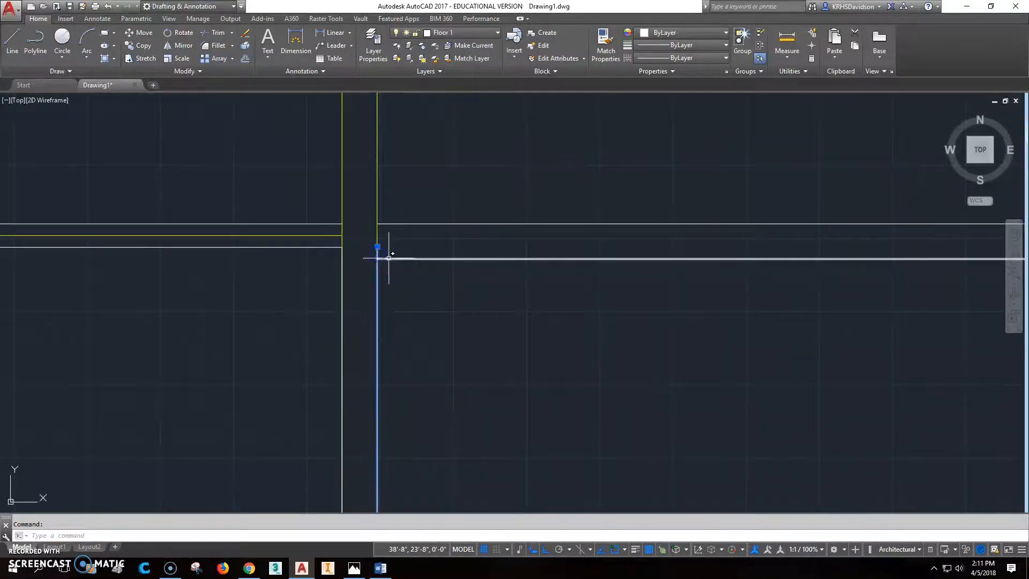
{"action": "left_click", "coordinate": [375, 249]}
{"action": "key", "text": "Escape"}
Shorten the inner face line of the garage's right exterior wall to meet the moved garage face line
{"action": "scroll", "coordinate": [505, 323], "scroll_direction": "down", "scroll_amount": 3}
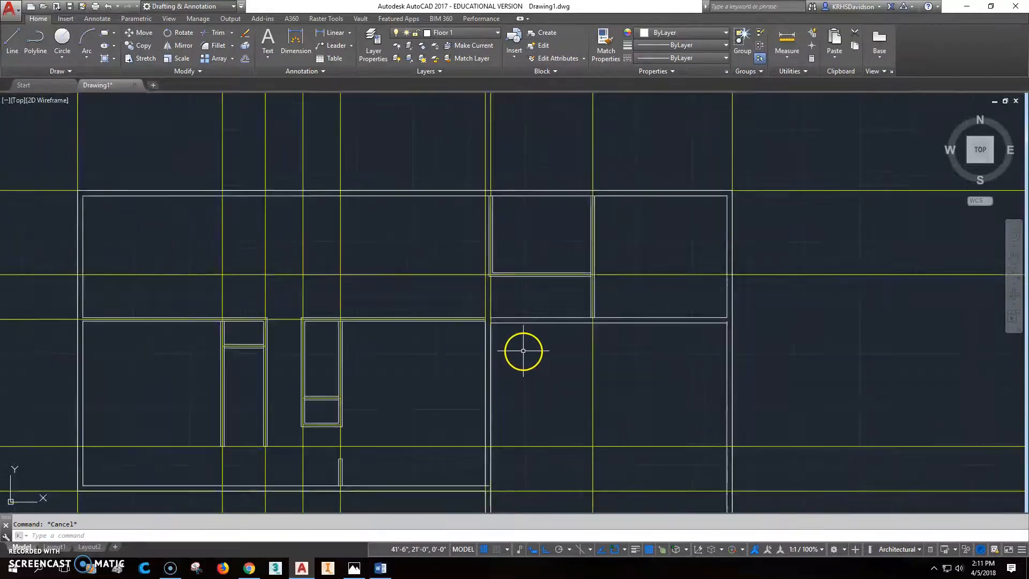
{"action": "scroll", "coordinate": [536, 292], "scroll_direction": "up", "scroll_amount": 2}
{"action": "scroll", "coordinate": [503, 244], "scroll_direction": "up", "scroll_amount": 5}
{"action": "scroll", "coordinate": [515, 246], "scroll_direction": "down", "scroll_amount": 5}
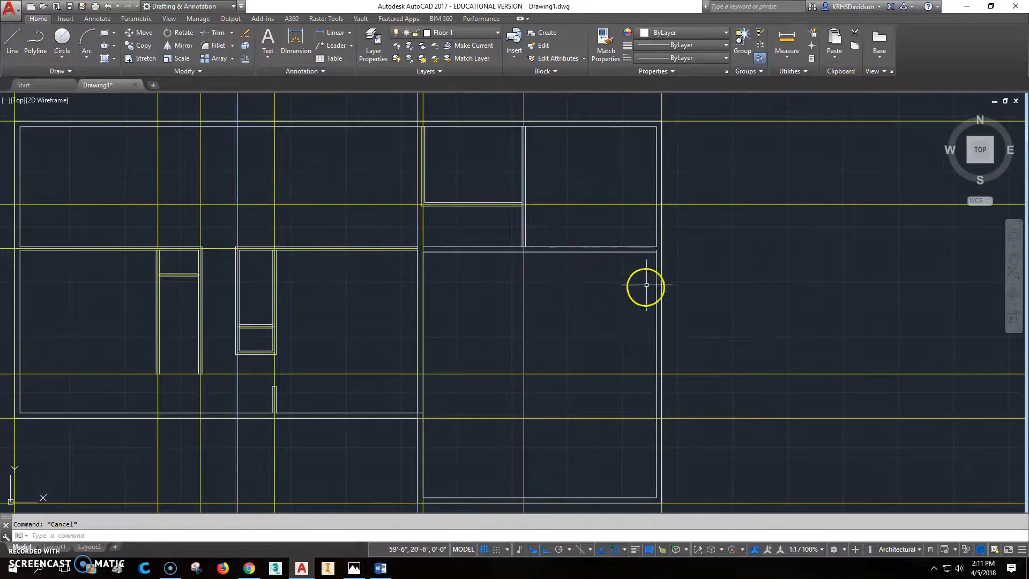
{"action": "scroll", "coordinate": [646, 284], "scroll_direction": "up", "scroll_amount": 5}
{"action": "left_click", "coordinate": [648, 230]}
{"action": "left_click", "coordinate": [647, 229]}
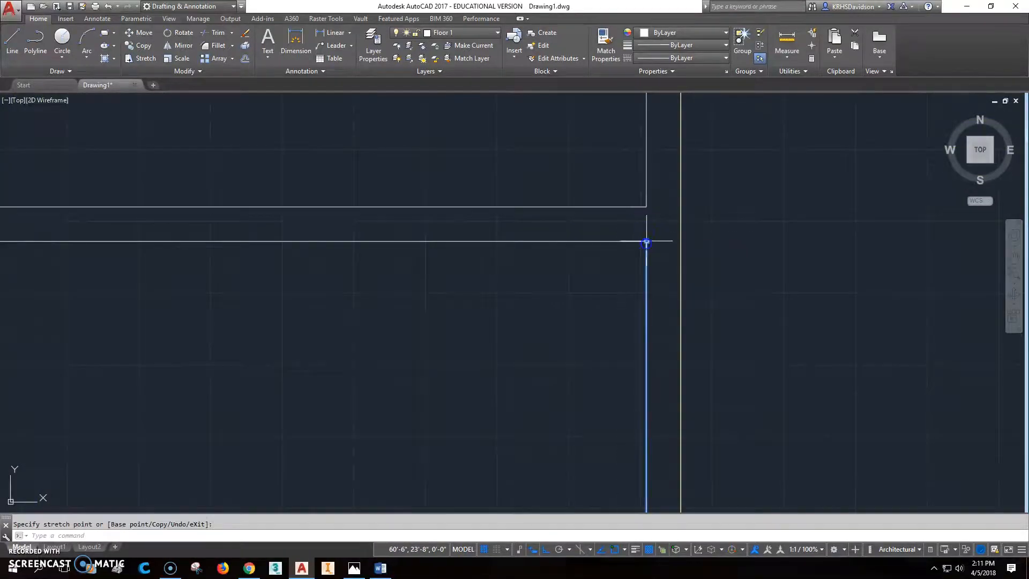
{"action": "key", "text": "Escape"}
Freeze the Construction layer and inspect the remaining wall lines around the stair and closet walls
{"action": "scroll", "coordinate": [664, 324], "scroll_direction": "down", "scroll_amount": 6}
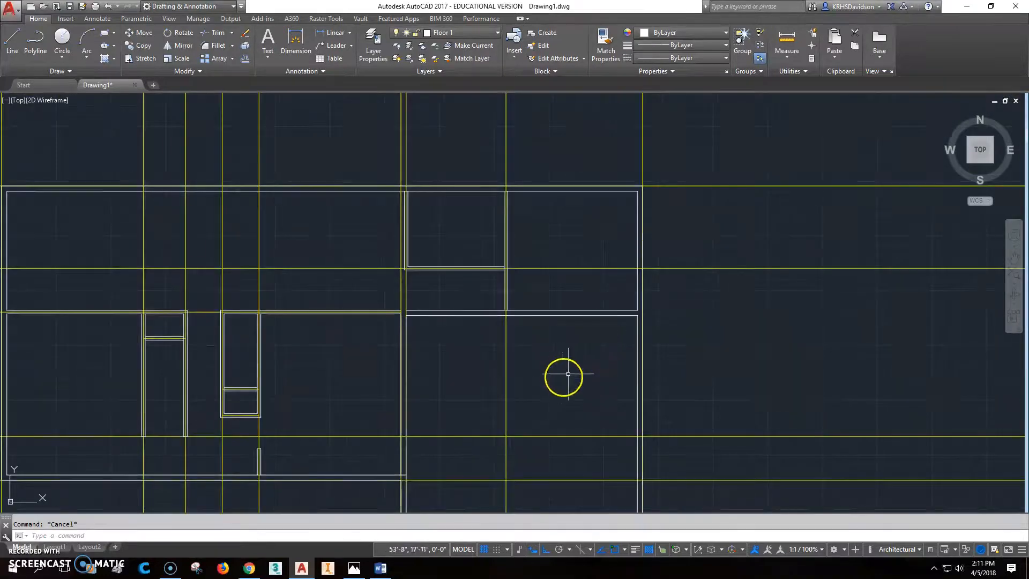
{"action": "middle_click_drag", "start_coordinate": [546, 345], "coordinate": [592, 259]}
{"action": "middle_click_drag", "start_coordinate": [535, 299], "coordinate": [623, 356]}
{"action": "scroll", "coordinate": [557, 393], "scroll_direction": "up", "scroll_amount": 2}
{"action": "scroll", "coordinate": [552, 388], "scroll_direction": "down", "scroll_amount": 2}
{"action": "left_click", "coordinate": [498, 33]}
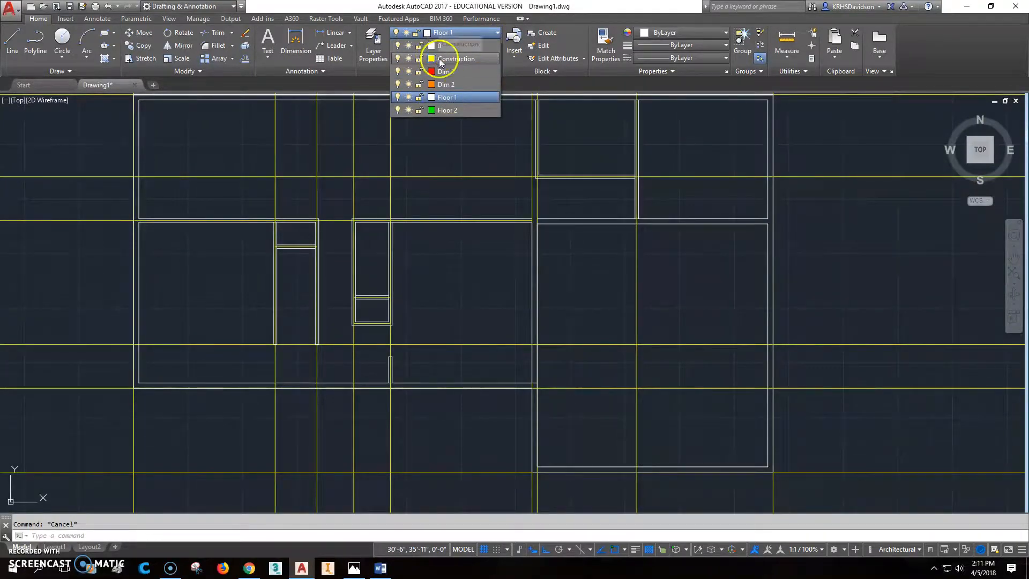
{"action": "left_click", "coordinate": [409, 58]}
{"action": "scroll", "coordinate": [272, 236], "scroll_direction": "up", "scroll_amount": 4}
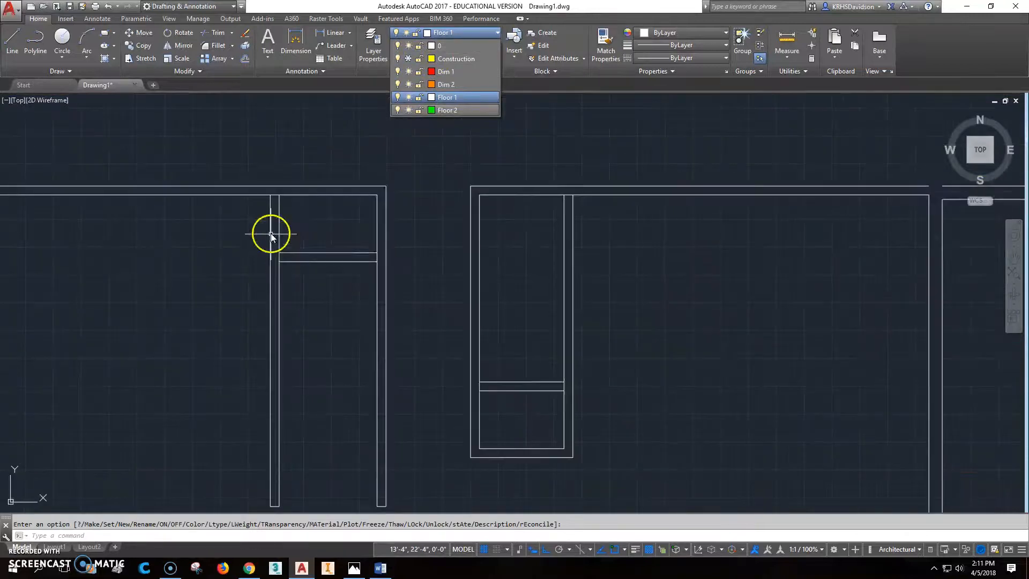
{"action": "scroll", "coordinate": [271, 234], "scroll_direction": "down", "scroll_amount": 2}
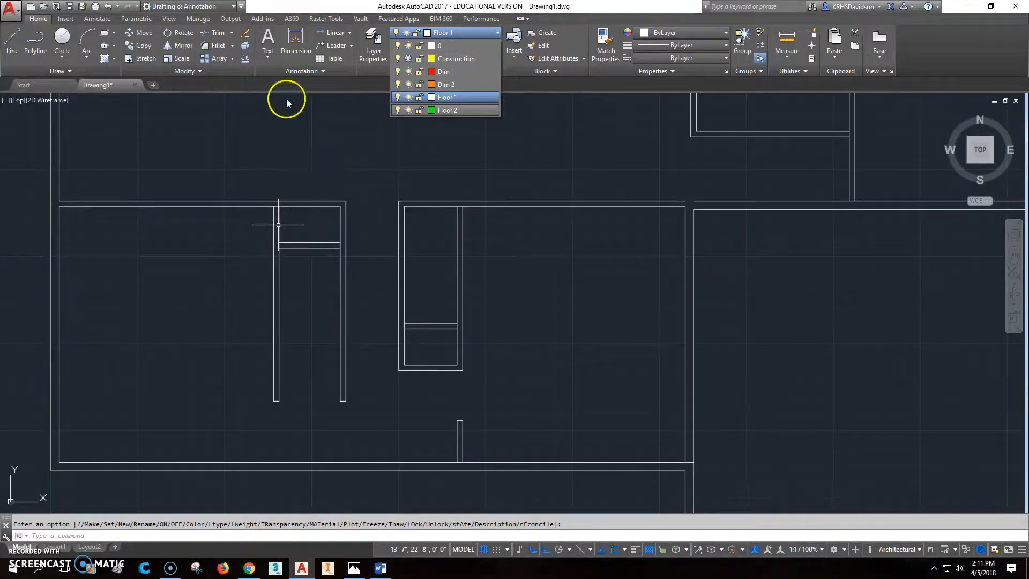
Trim the wall line segments crossing the junctions of the closet walls above the stairs
{"action": "left_click", "coordinate": [246, 49]}
{"action": "left_click", "coordinate": [217, 34]}
{"action": "key", "text": "Return"}
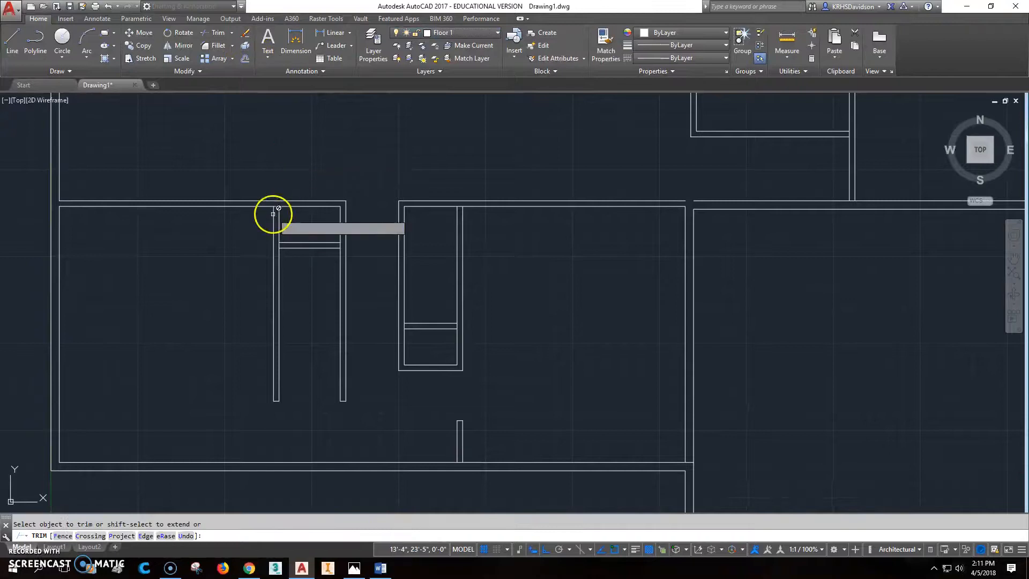
{"action": "scroll", "coordinate": [275, 208], "scroll_direction": "up", "scroll_amount": 4}
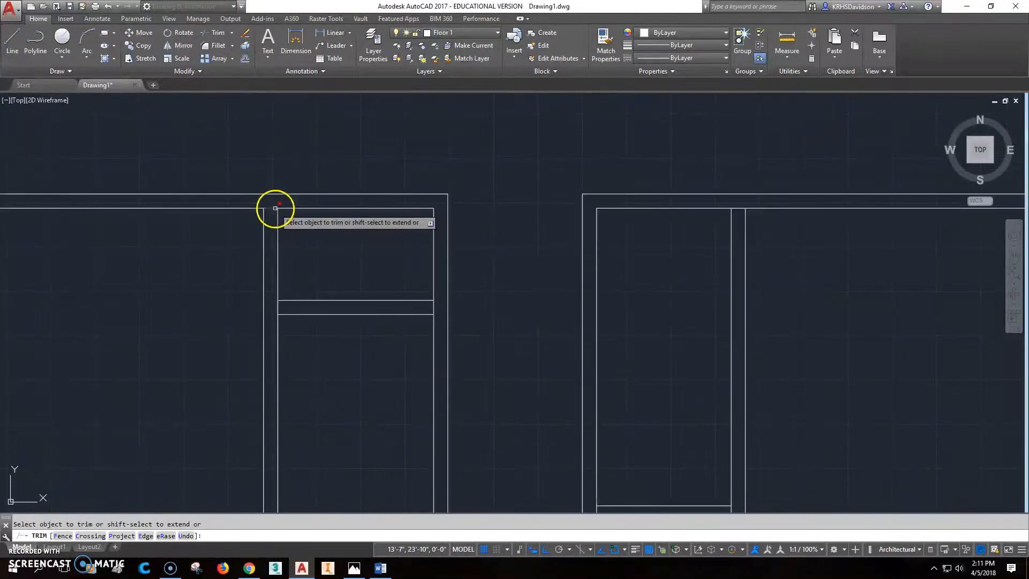
{"action": "left_click", "coordinate": [280, 305]}
{"action": "left_click", "coordinate": [434, 308]}
{"action": "scroll", "coordinate": [460, 287], "scroll_direction": "down", "scroll_amount": 2}
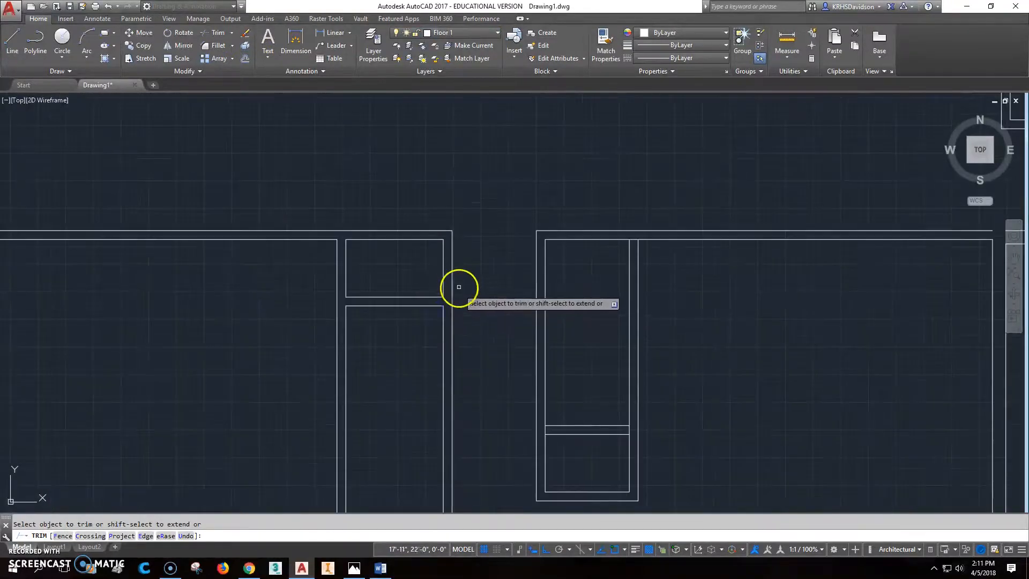
Trim the wall line segments crossing the junctions around the small bathroom and the closet below it
{"action": "mouse_move", "coordinate": [453, 451]}
{"action": "middle_mouse_down"}
{"action": "mouse_move", "coordinate": [473, 250]}
{"action": "mouse_move", "coordinate": [410, 311]}
{"action": "middle_mouse_up"}
{"action": "scroll", "coordinate": [502, 293], "scroll_direction": "up", "scroll_amount": 2}
{"action": "left_click", "coordinate": [500, 283]}
{"action": "left_click", "coordinate": [629, 285]}
{"action": "scroll", "coordinate": [636, 280], "scroll_direction": "down", "scroll_amount": 3}
{"action": "scroll", "coordinate": [609, 206], "scroll_direction": "up", "scroll_amount": 2}
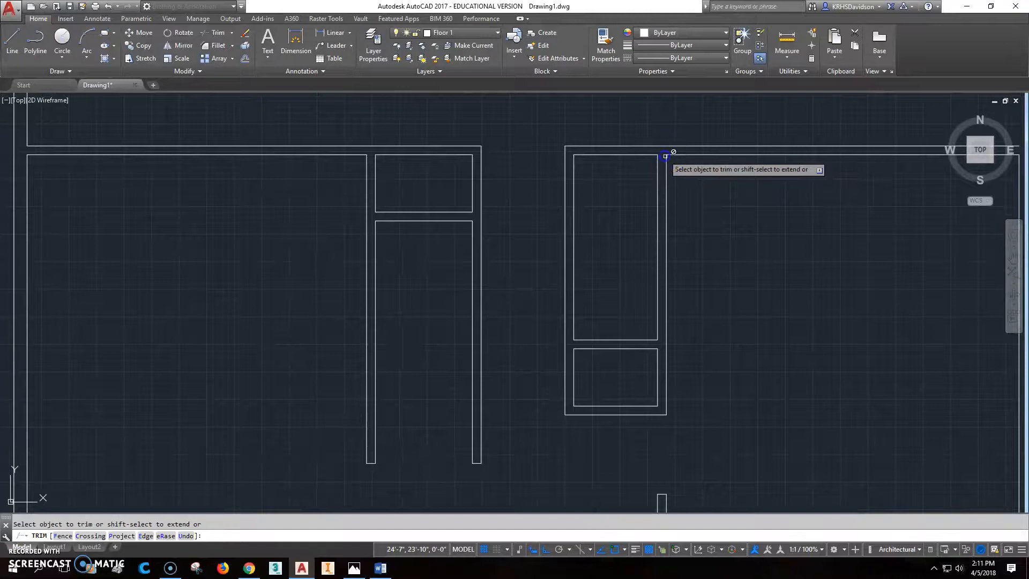
Trim the line segments crossing the junctions where the utility and shop walls meet the garage wall and rear exterior wall
{"action": "scroll", "coordinate": [664, 155], "scroll_direction": "down", "scroll_amount": 3}
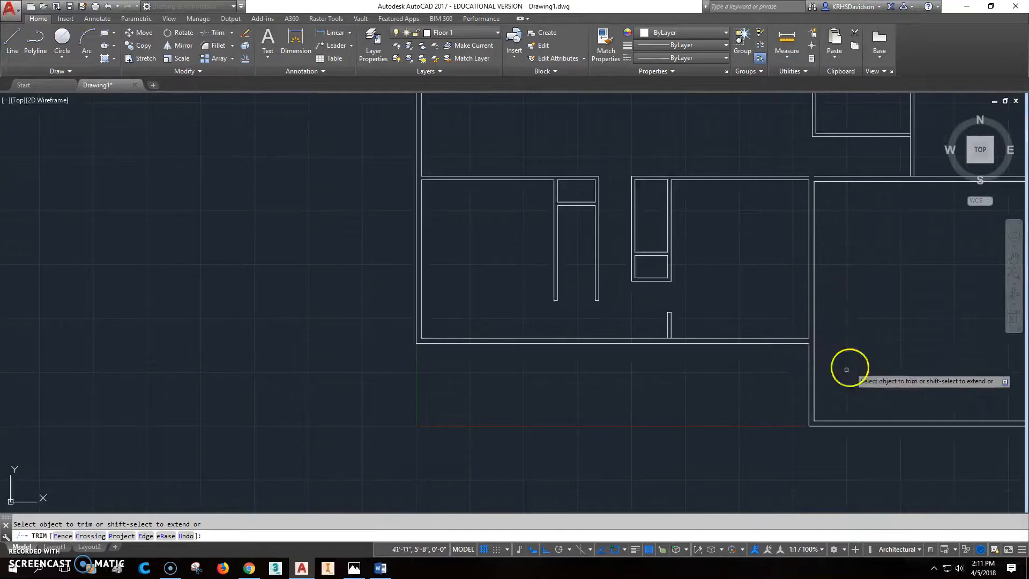
{"action": "scroll", "coordinate": [852, 370], "scroll_direction": "down", "scroll_amount": 3}
{"action": "scroll", "coordinate": [859, 266], "scroll_direction": "up", "scroll_amount": 5}
{"action": "scroll", "coordinate": [836, 270], "scroll_direction": "up", "scroll_amount": 2}
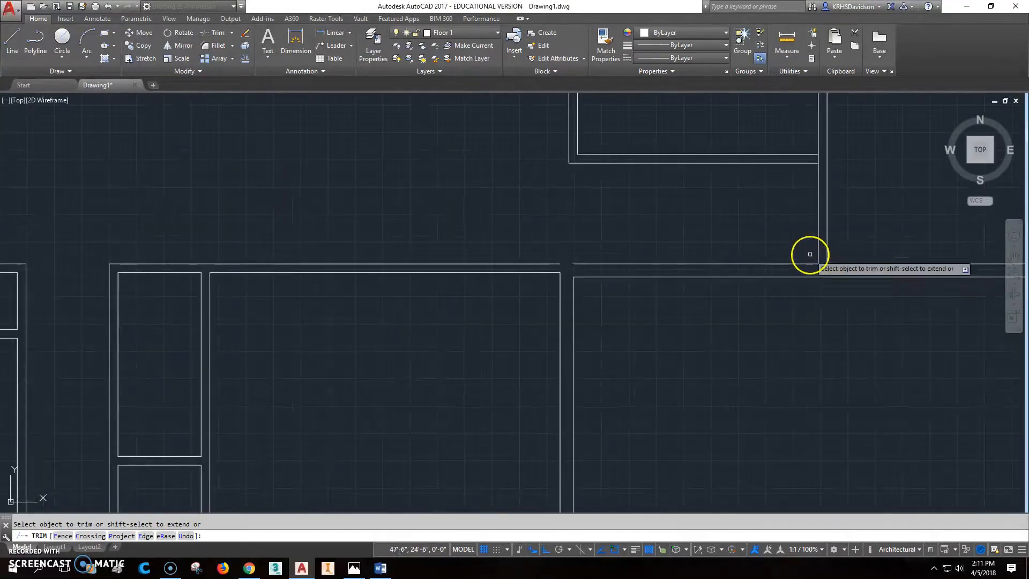
{"action": "scroll", "coordinate": [666, 218], "scroll_direction": "down", "scroll_amount": 2}
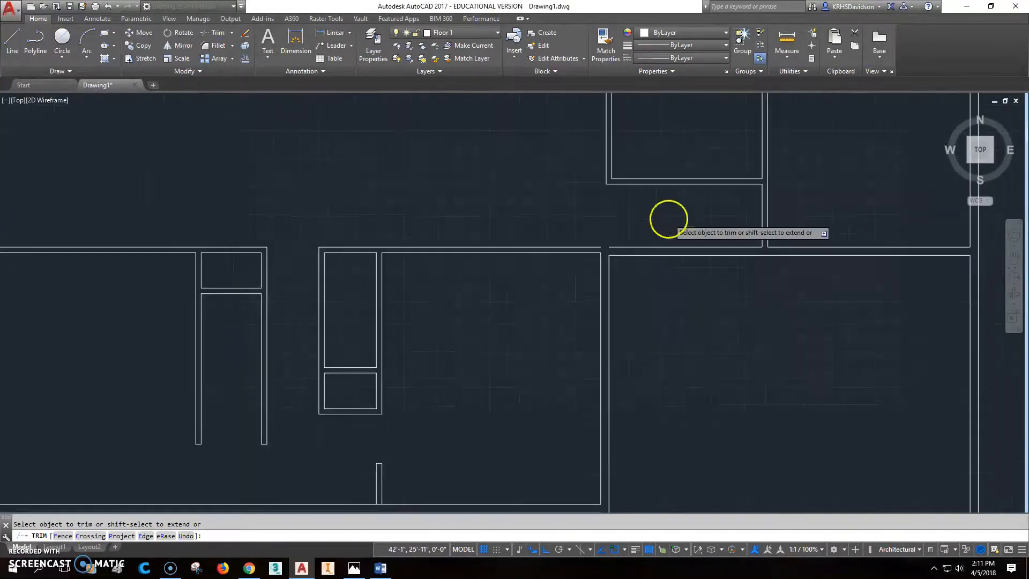
{"action": "scroll", "coordinate": [613, 288], "scroll_direction": "up", "scroll_amount": 2}
{"action": "scroll", "coordinate": [732, 220], "scroll_direction": "up", "scroll_amount": 2}
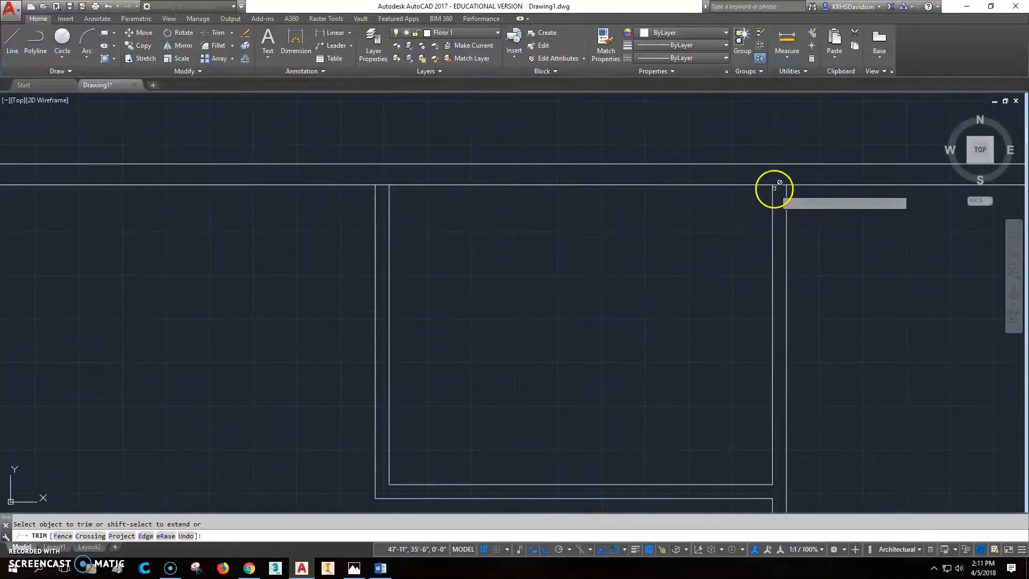
{"action": "left_click", "coordinate": [779, 185]}
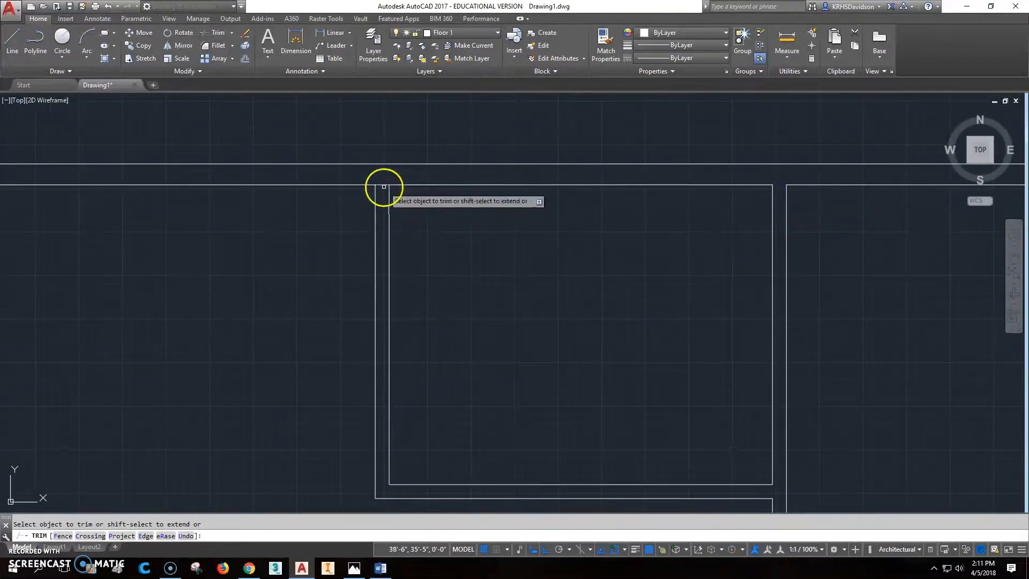
{"action": "scroll", "coordinate": [402, 241], "scroll_direction": "down", "scroll_amount": 2}
{"action": "scroll", "coordinate": [524, 312], "scroll_direction": "down", "scroll_amount": 4}
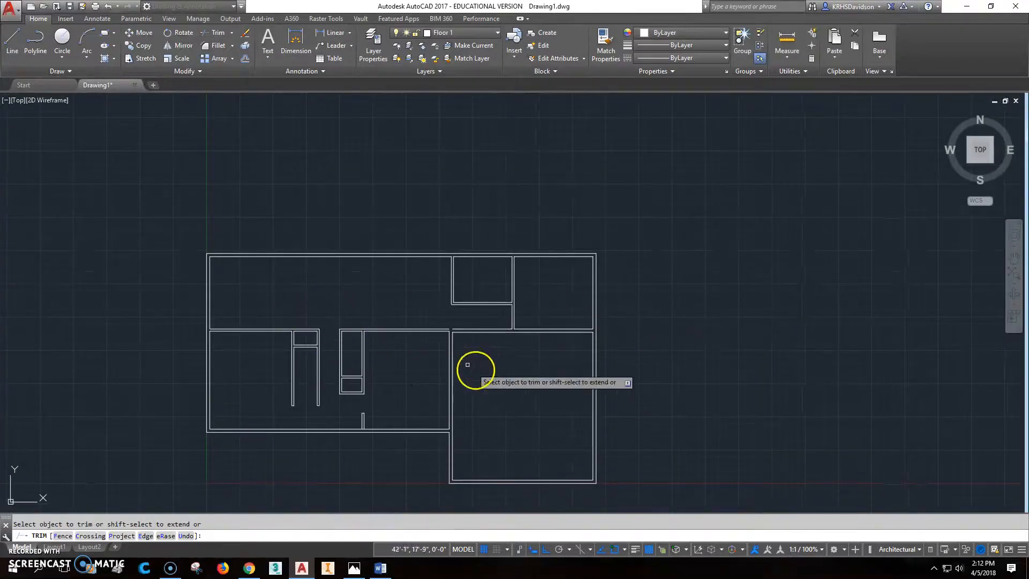
{"action": "key", "text": "Escape"}
Delete the short hall-side line of the garage wall and stretch the kitchen wall's upper line to the utility–shop wall
{"action": "scroll", "coordinate": [457, 331], "scroll_direction": "up", "scroll_amount": 4}
{"action": "scroll", "coordinate": [457, 331], "scroll_direction": "up", "scroll_amount": 2}
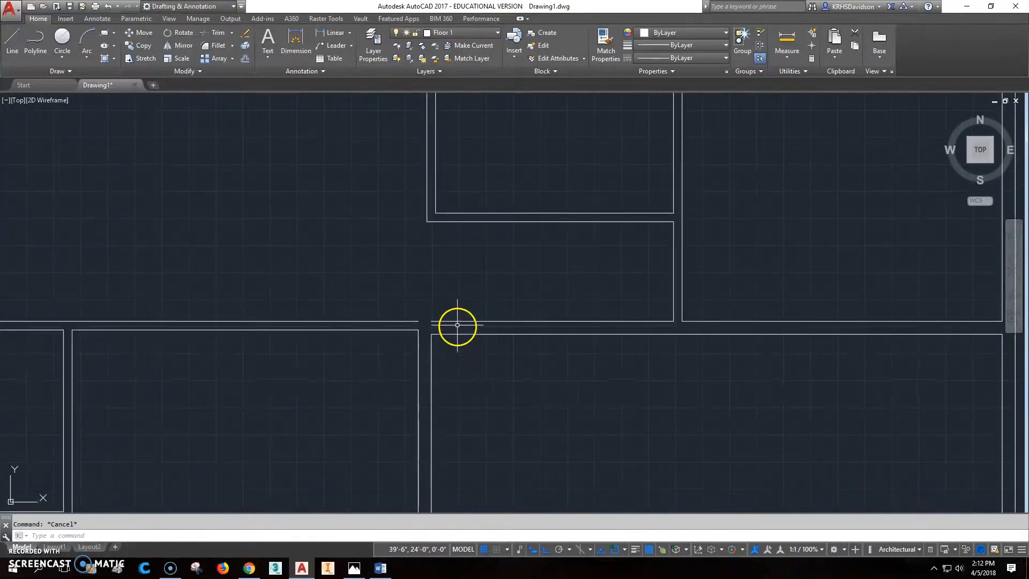
{"action": "key", "text": "Escape"}
{"action": "left_click", "coordinate": [421, 322]}
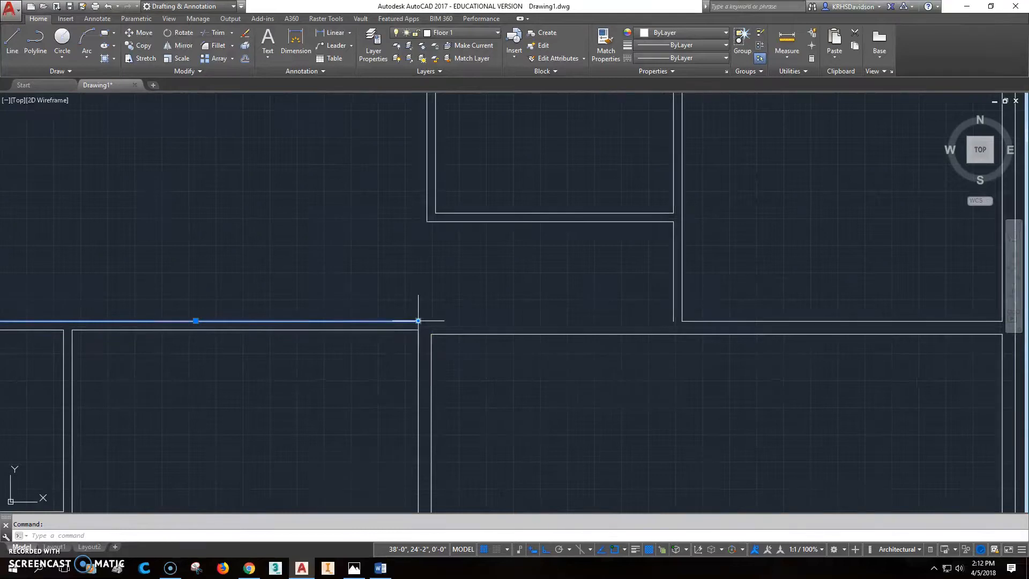
{"action": "left_click", "coordinate": [418, 321]}
{"action": "left_click", "coordinate": [674, 322]}
{"action": "left_click", "coordinate": [673, 320]}
{"action": "key", "text": "Escape"}
{"action": "scroll", "coordinate": [660, 333], "scroll_direction": "down", "scroll_amount": 5}
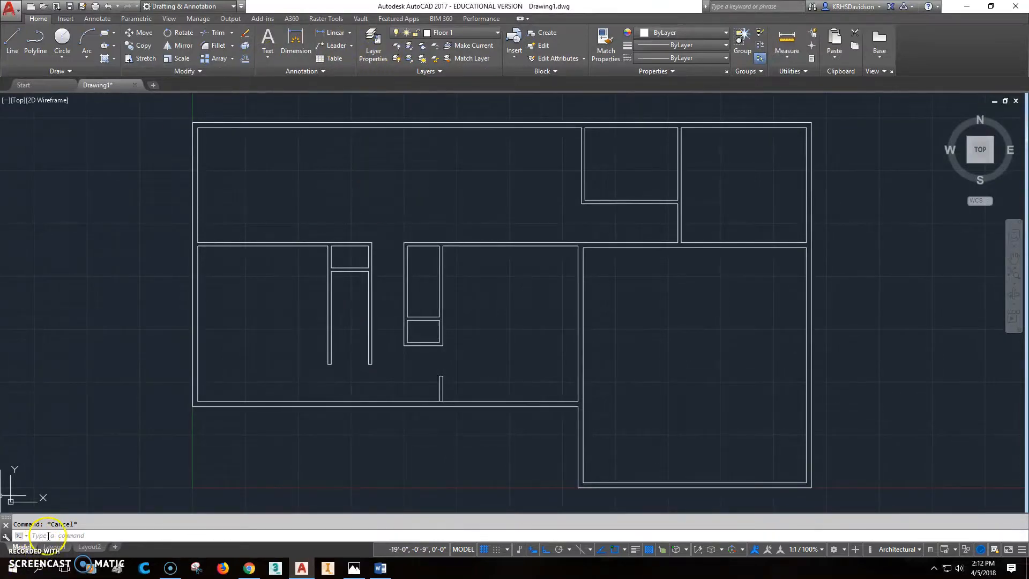
Thaw the Construction layer and switch to the Eldora reference plan image in Photos
{"action": "left_click", "coordinate": [450, 33]}
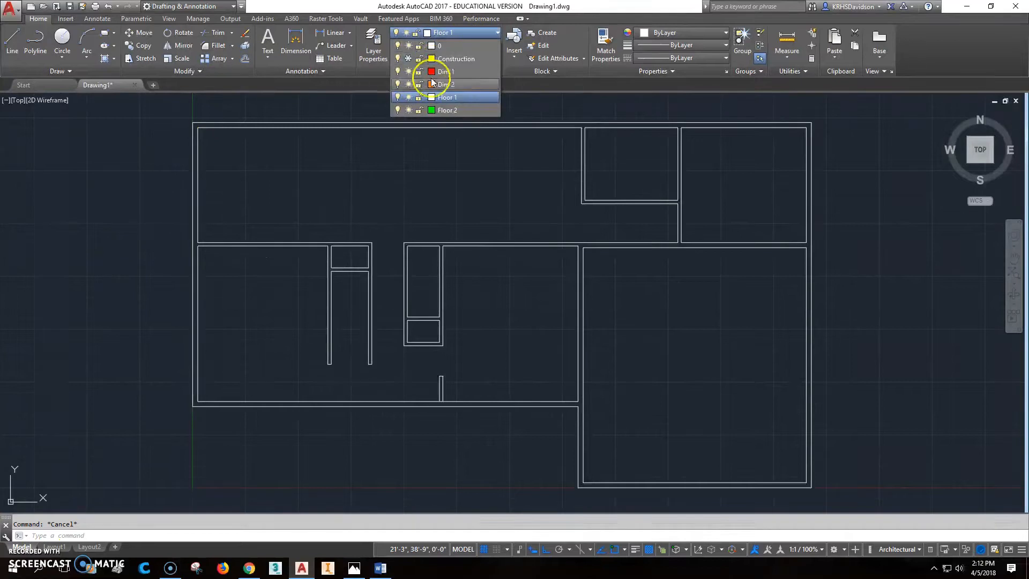
{"action": "left_click", "coordinate": [407, 59]}
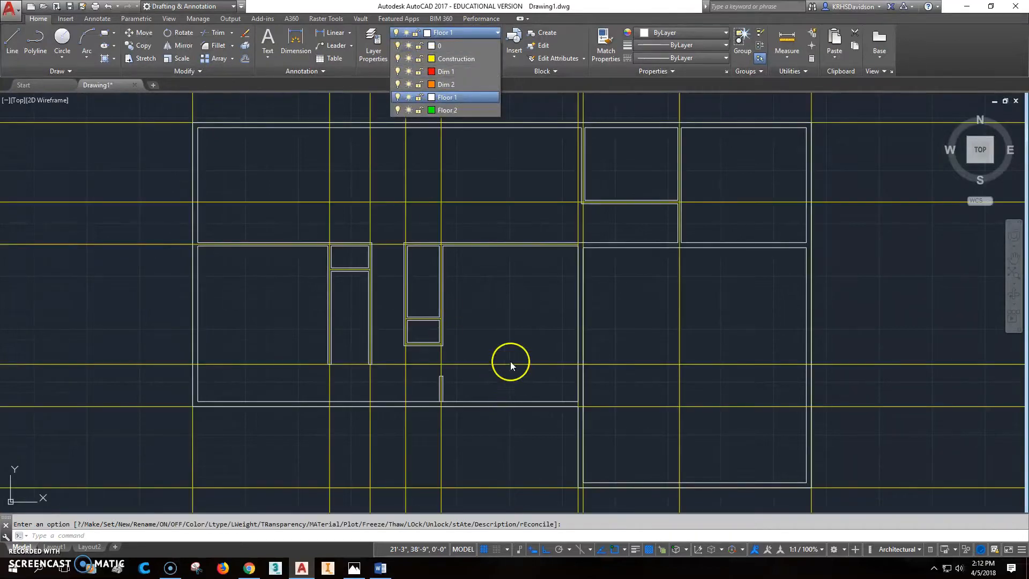
{"action": "left_click", "coordinate": [667, 352]}
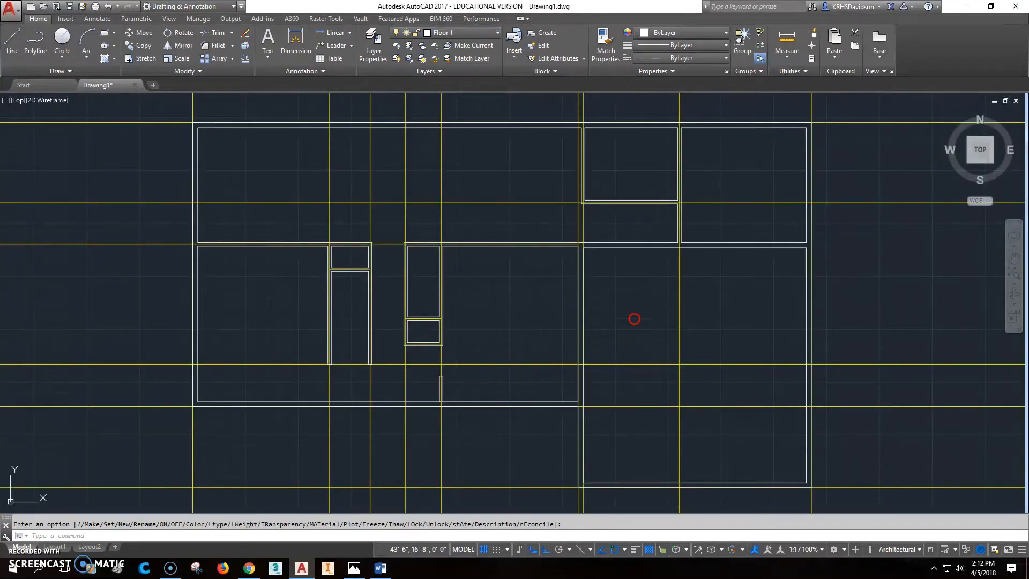
{"action": "left_click", "coordinate": [354, 568]}
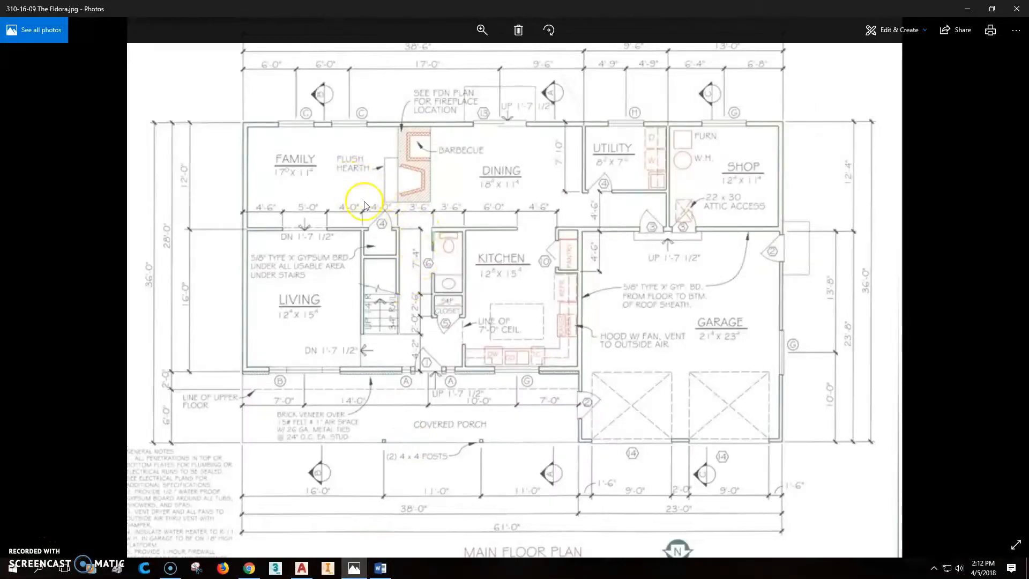